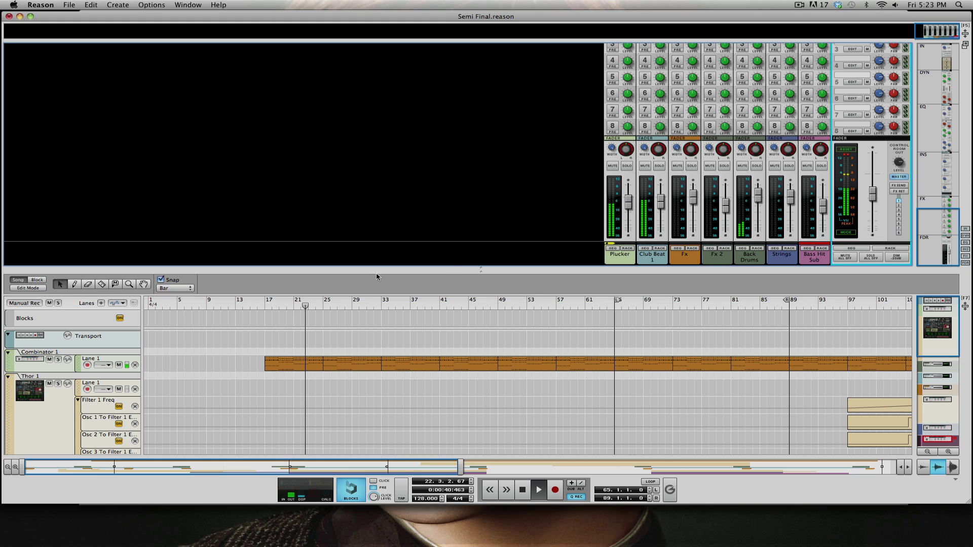
- Enlarge the sequencer area to reveal more tracks and stop playback
left_click_drag(379, 269, 378, 158)
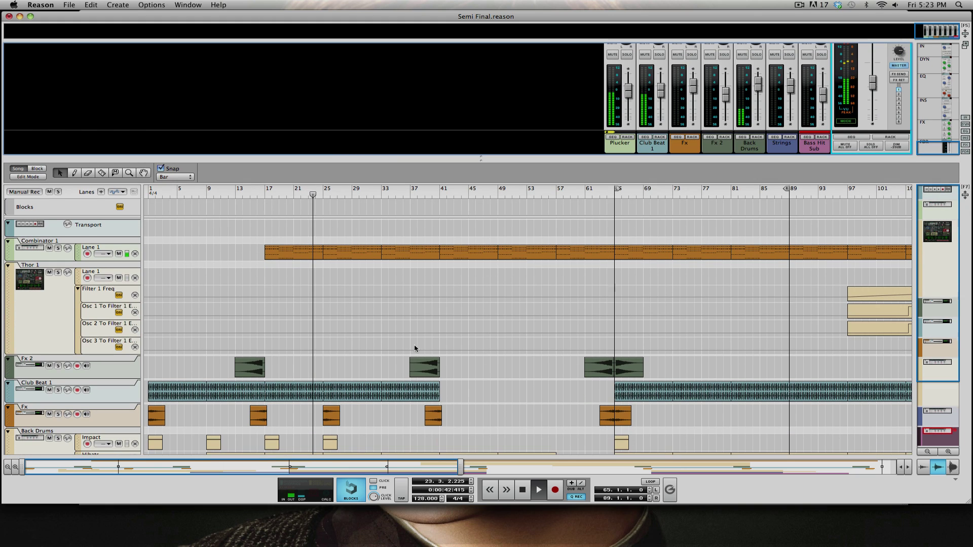
key("space")
left_click_drag(446, 461, 755, 454)
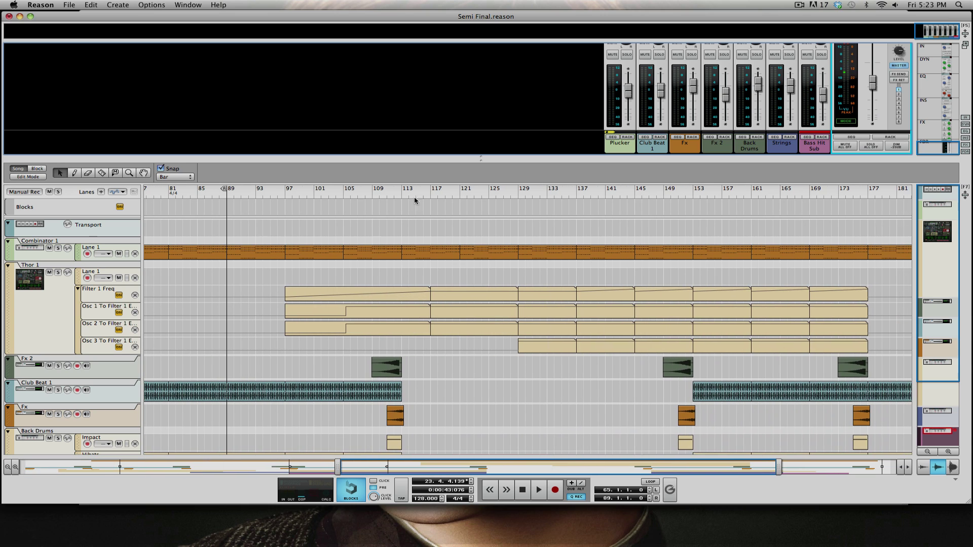
- Play the song from bar 97 and raise the master level during playback
left_click(285, 194)
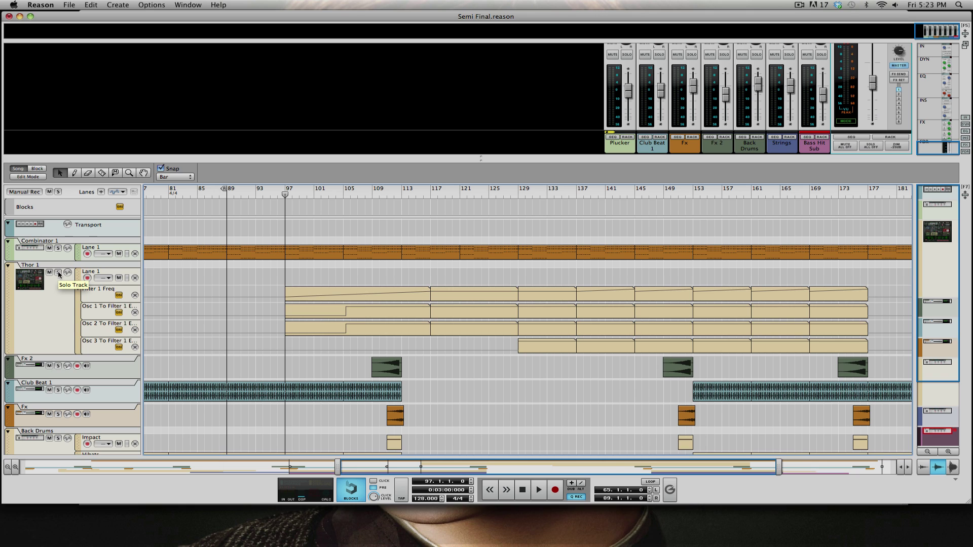
key("space")
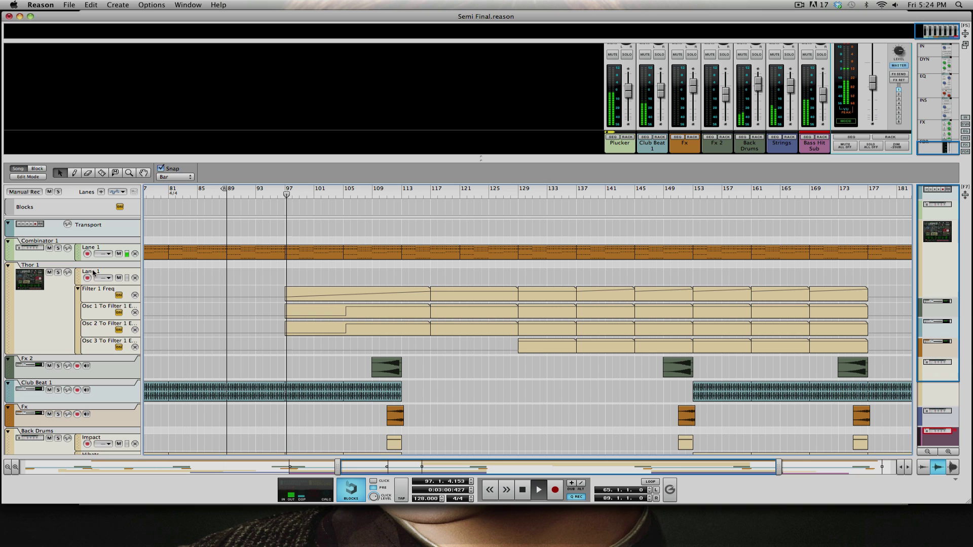
mouse_move(874, 84)
left_mouse_down()
mouse_move(874, 65)
mouse_move(863, 80)
left_mouse_up()
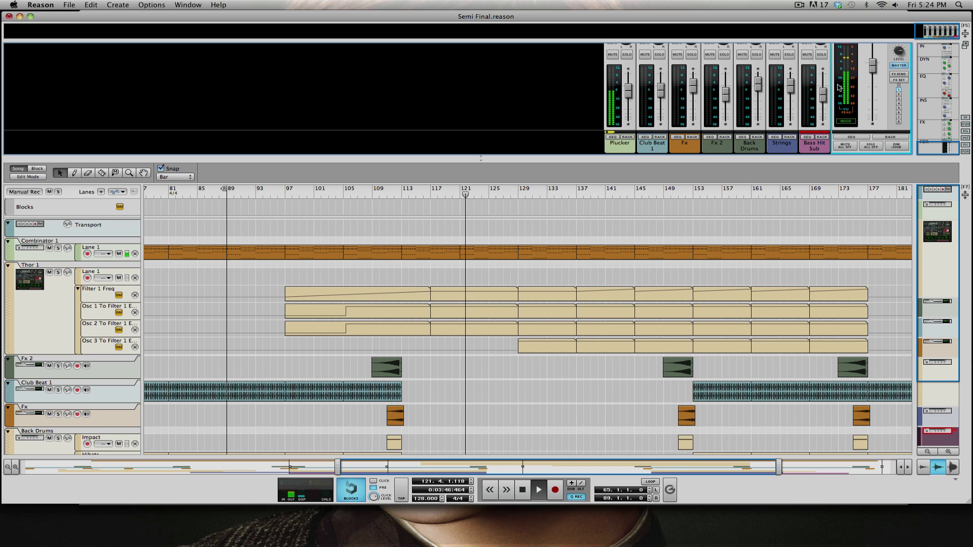
- Listen to the Plucker channel in solo while raising and lowering its level, and turn the solo off again
scroll(623, 81, "up", 2)
left_click(625, 79)
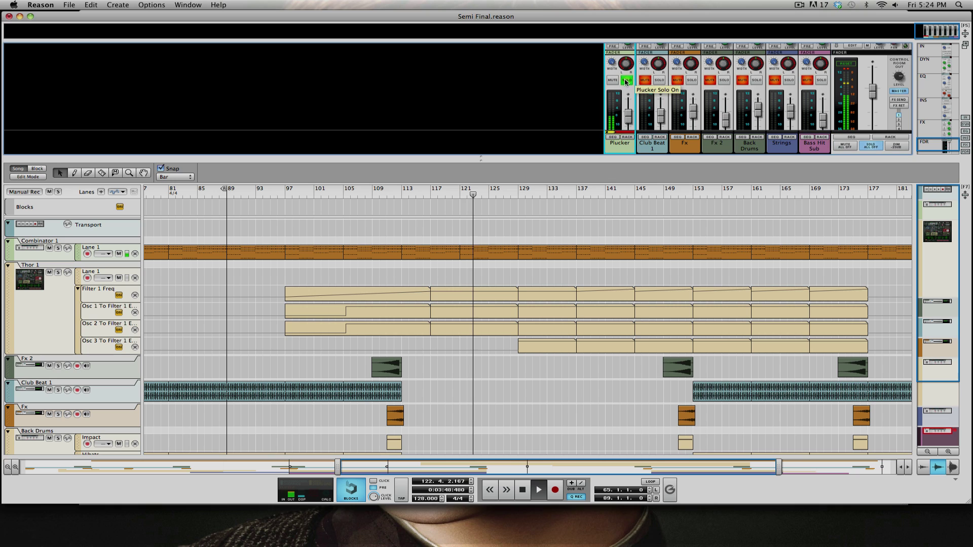
mouse_move(631, 112)
left_click_drag(631, 113, 630, 112)
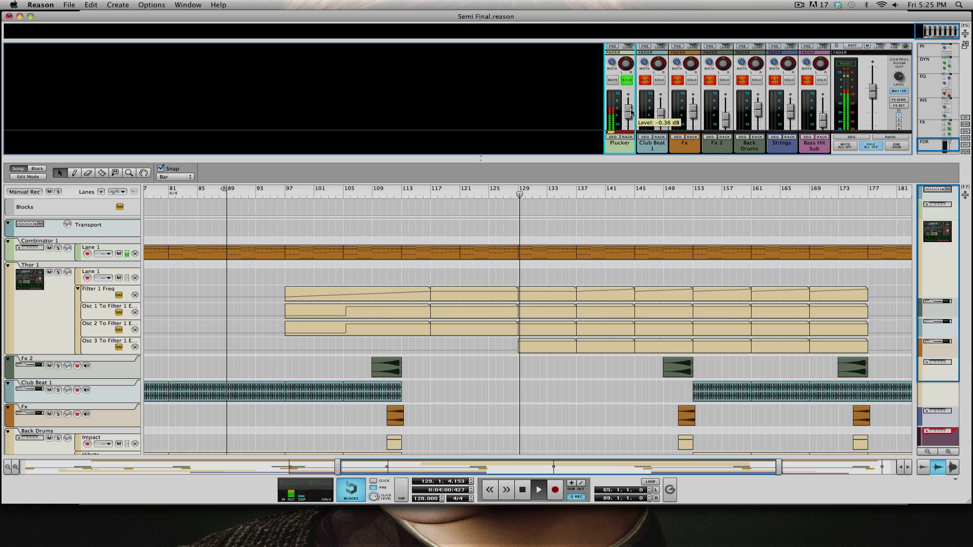
left_click_drag(631, 113, 631, 117)
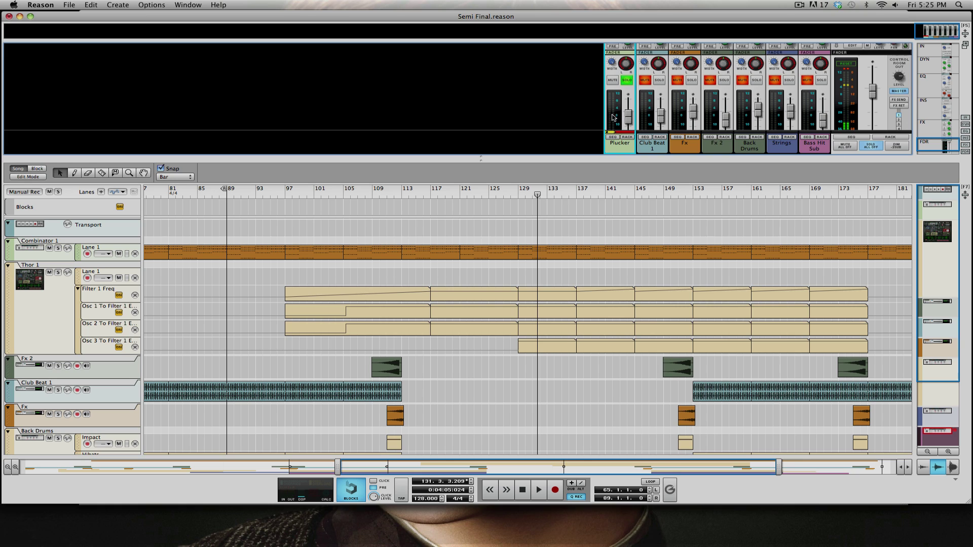
left_click(627, 80)
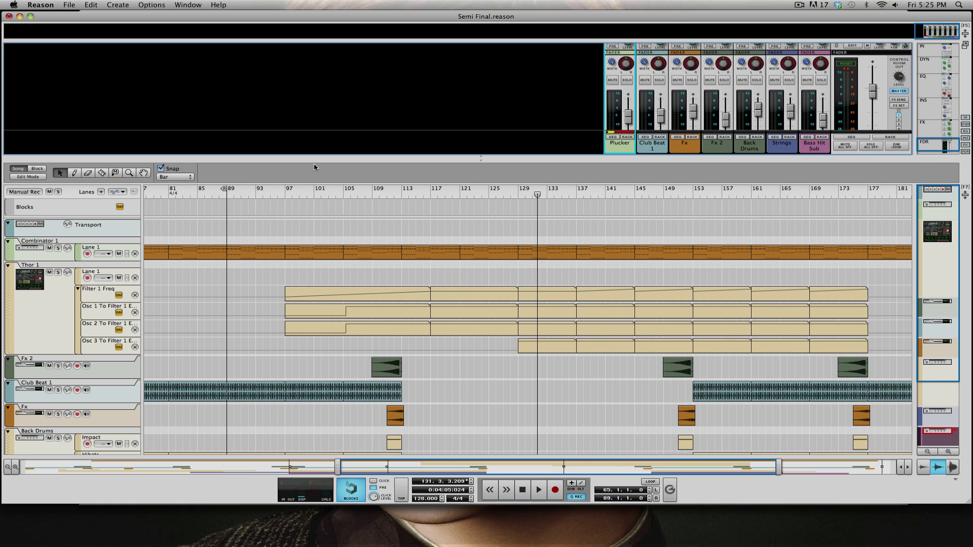
- Give the rack a larger area and show the devices inside the Progressive Plucker Combinator
left_click_drag(336, 156, 360, 325)
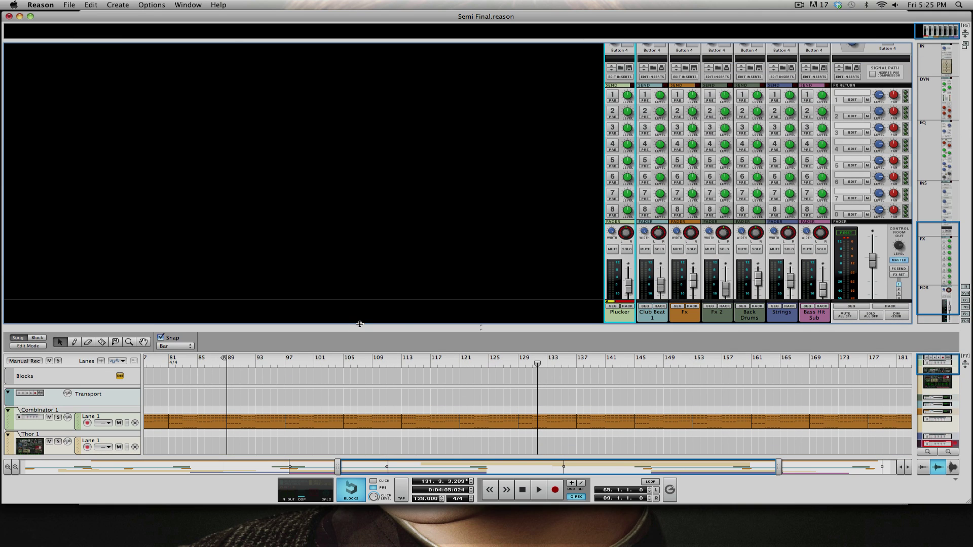
scroll(350, 217, "down", 10)
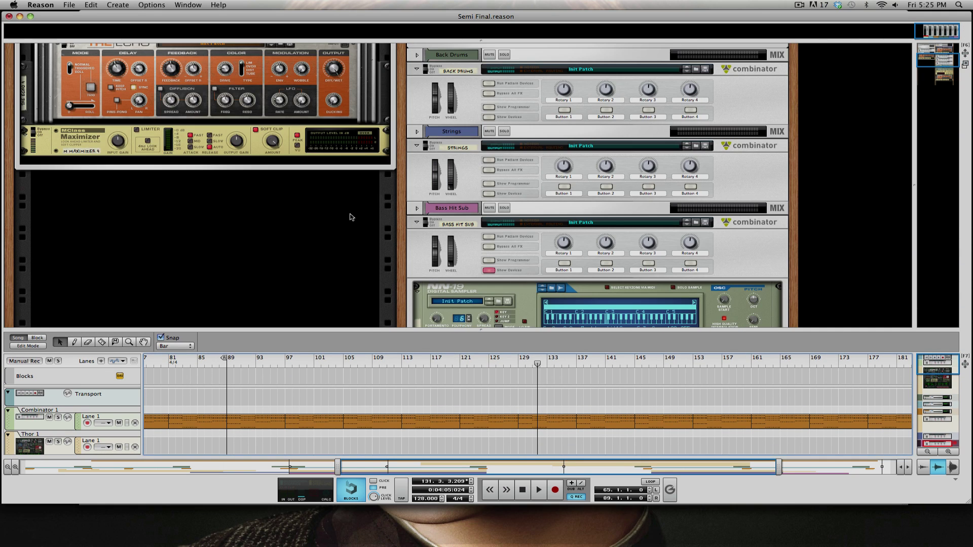
scroll(350, 216, "up", 4)
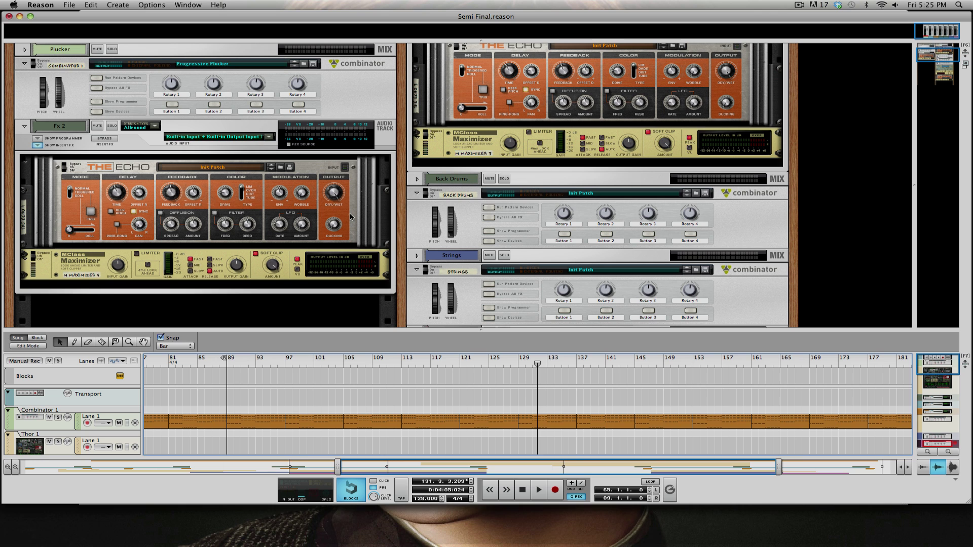
scroll(395, 221, "down", 3)
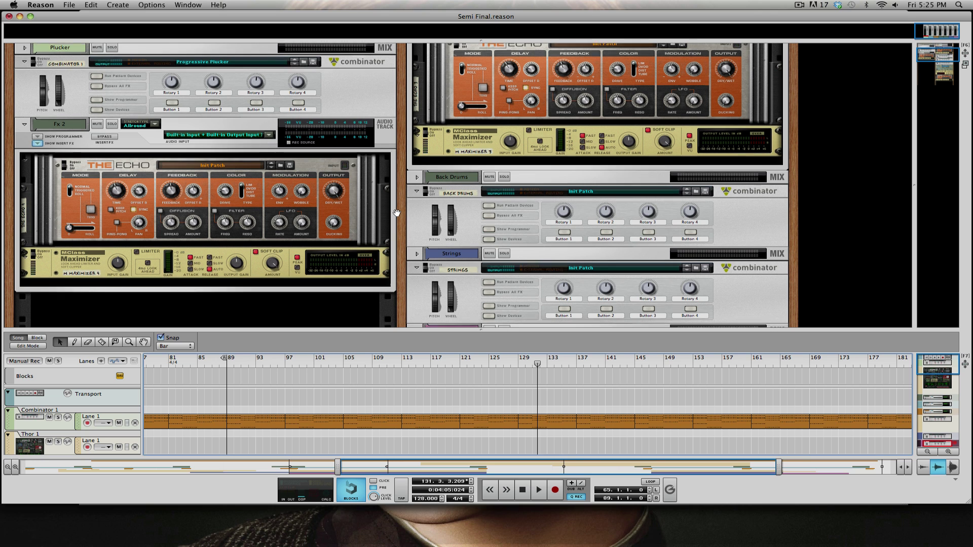
left_click(60, 429)
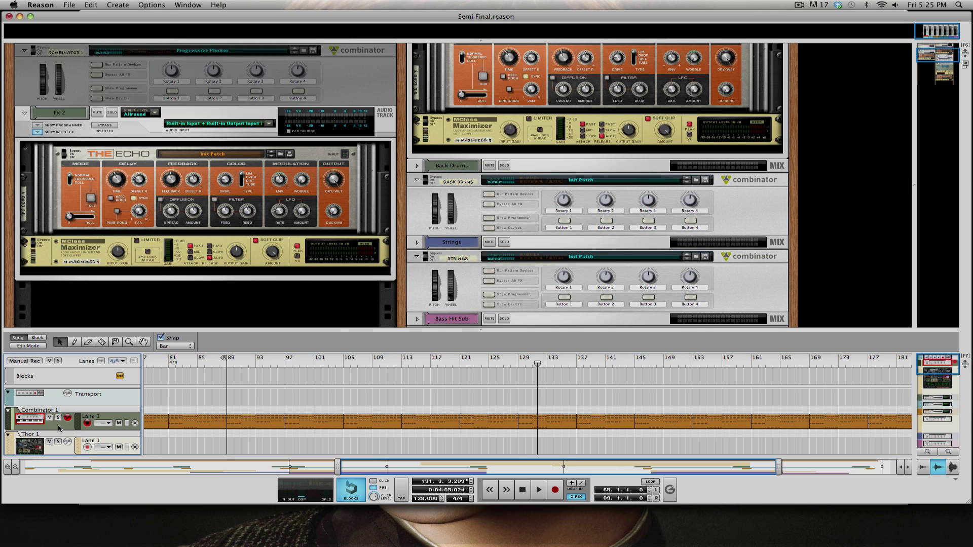
scroll(144, 118, "up", 1)
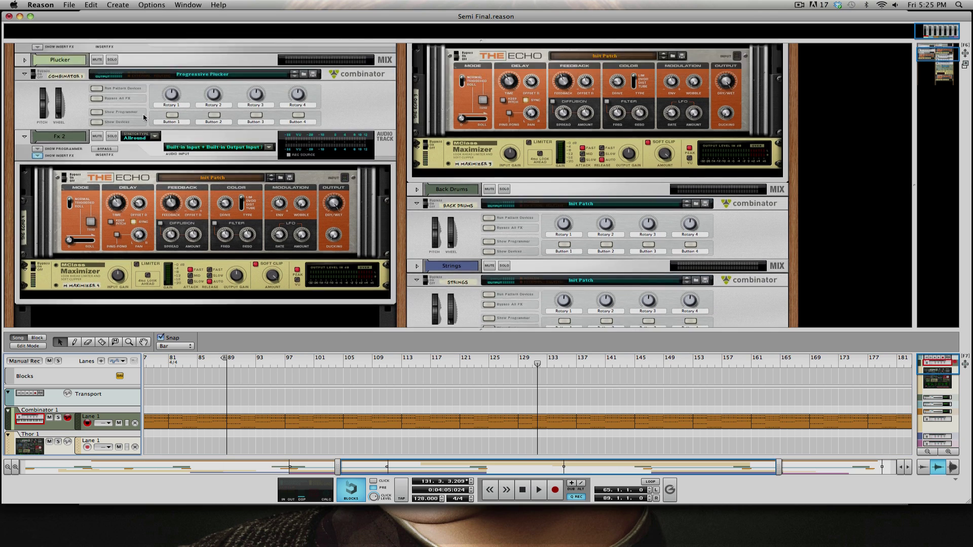
left_click(92, 122)
- Examine the devices inside the Progressive Plucker Combinator, from the Thor and Subtractor synths to the compressor, equalizer and maximizer
scroll(279, 176, "down", 2)
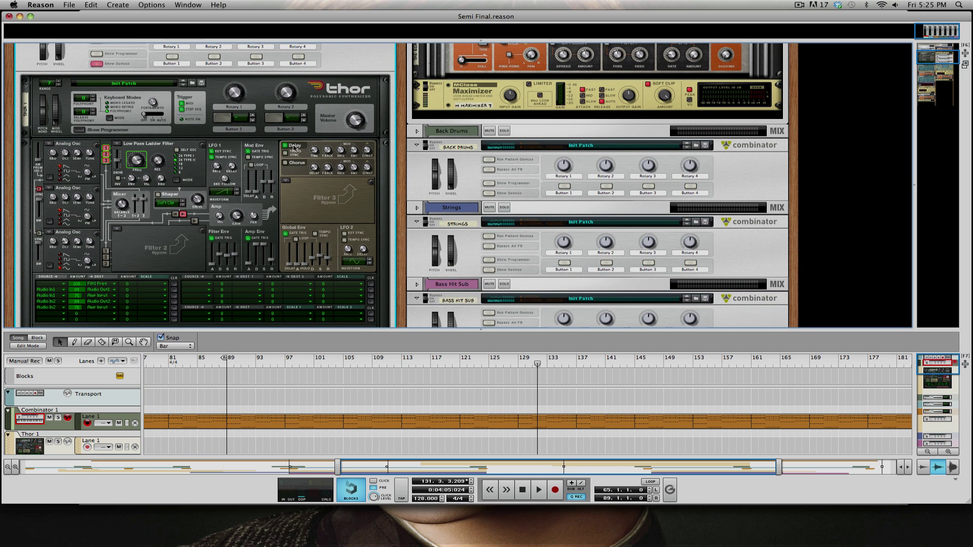
scroll(205, 182, "down", 10)
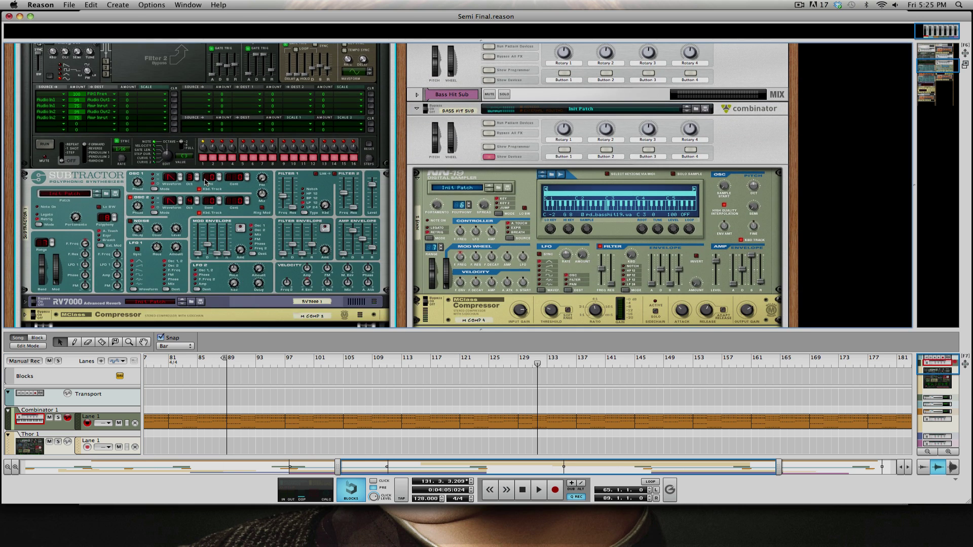
scroll(205, 182, "down", 8)
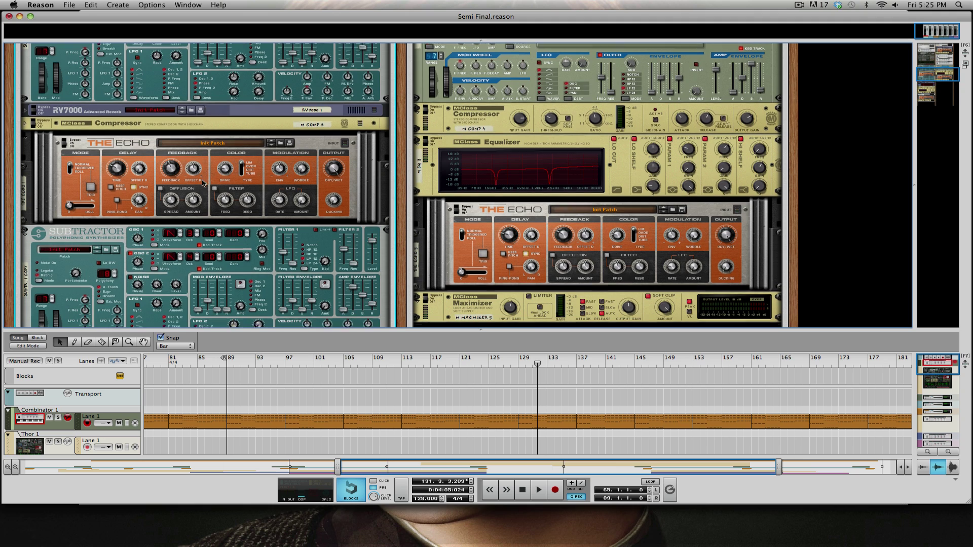
scroll(234, 227, "down", 5)
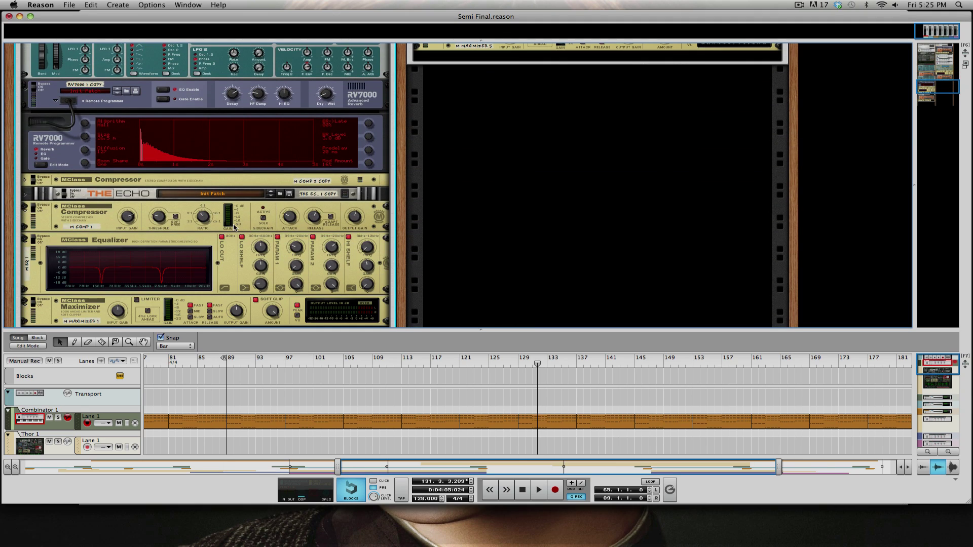
scroll(193, 241, "up", 8)
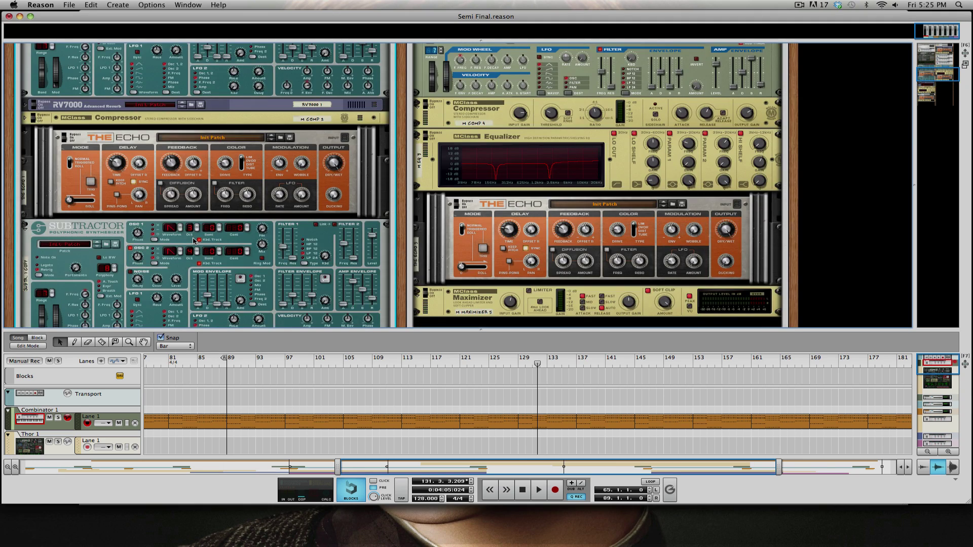
scroll(193, 241, "up", 5)
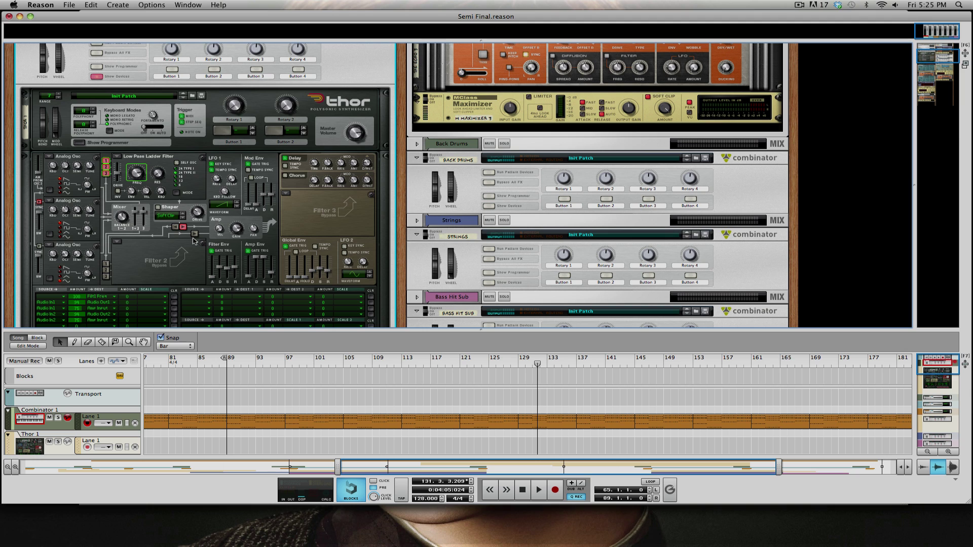
scroll(194, 242, "down", 2)
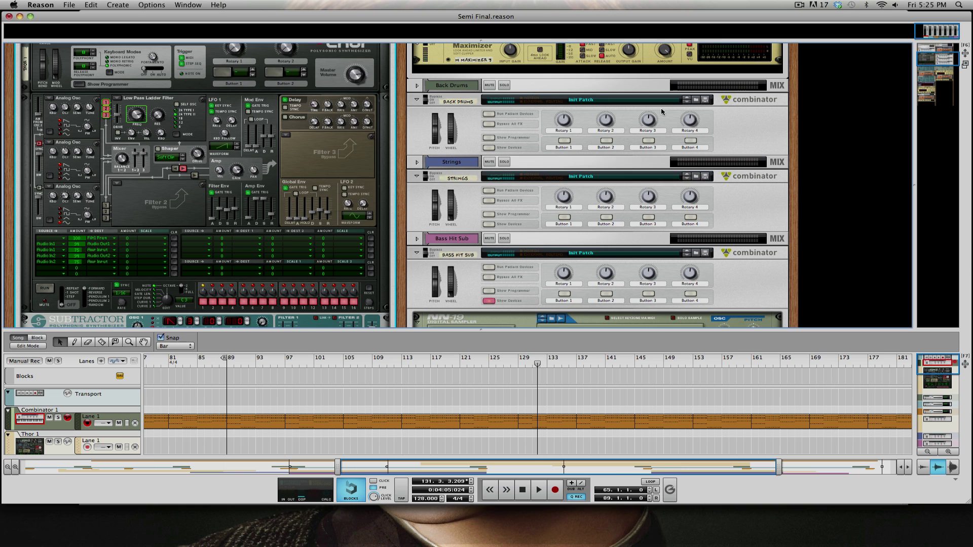
scroll(664, 88, "up", 5)
scroll(645, 148, "down", 2)
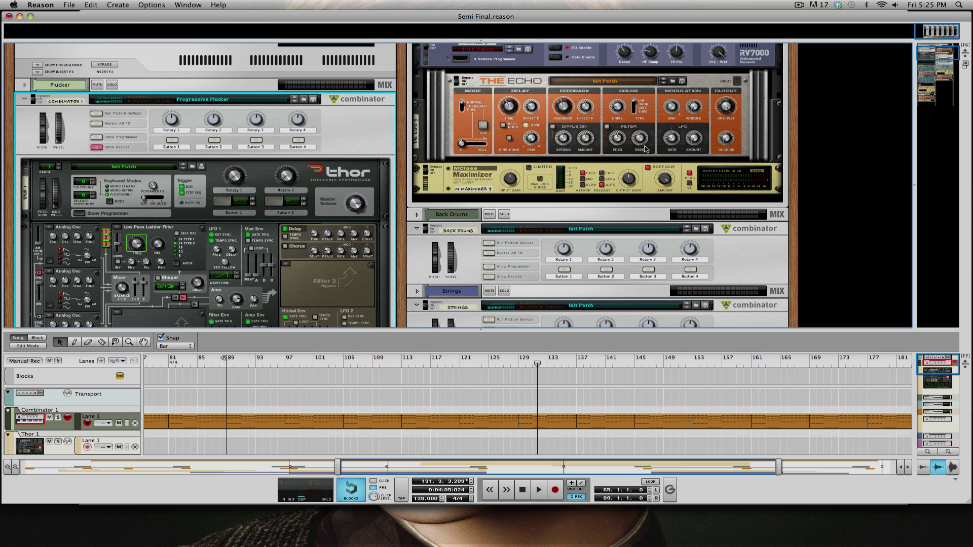
scroll(461, 100, "up", 2)
scroll(574, 55, "down", 7)
scroll(563, 213, "up", 5)
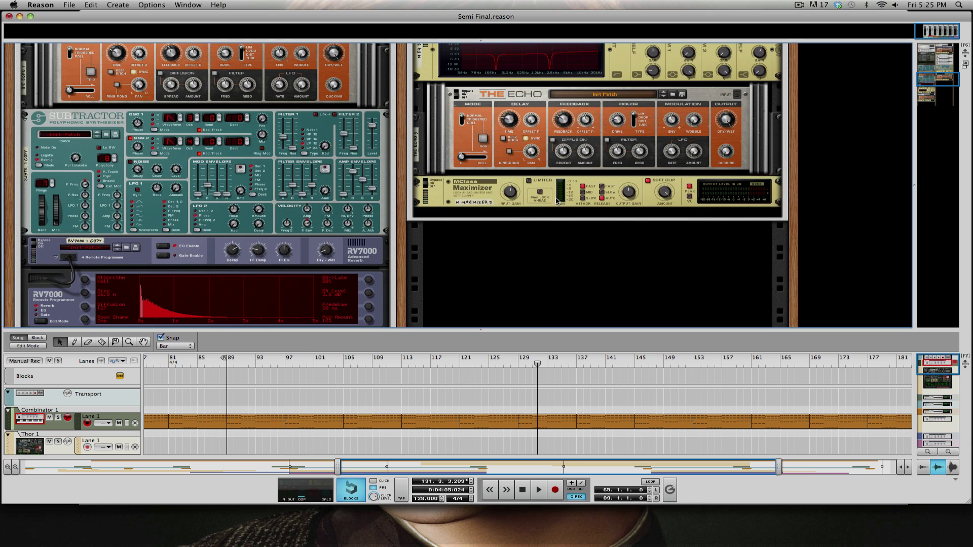
- Move the Bass Hit Sub Combinator into a new third rack column
left_click(471, 220)
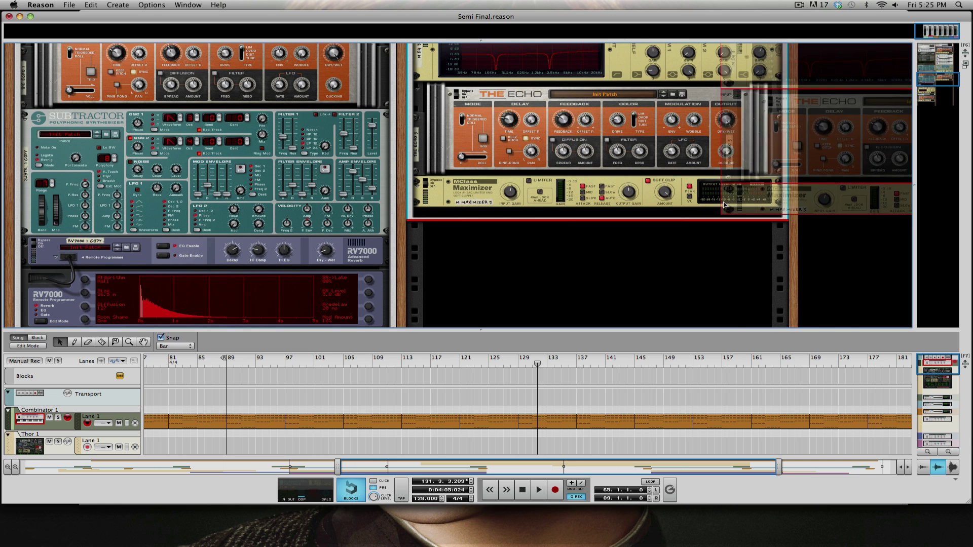
scroll(775, 201, "up", 7)
scroll(775, 202, "left", 3)
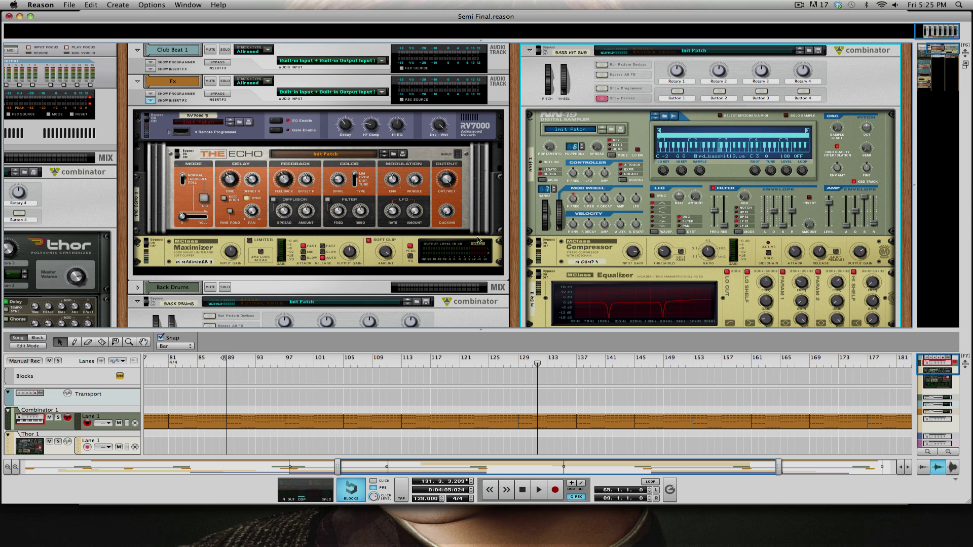
scroll(500, 207, "down", 5)
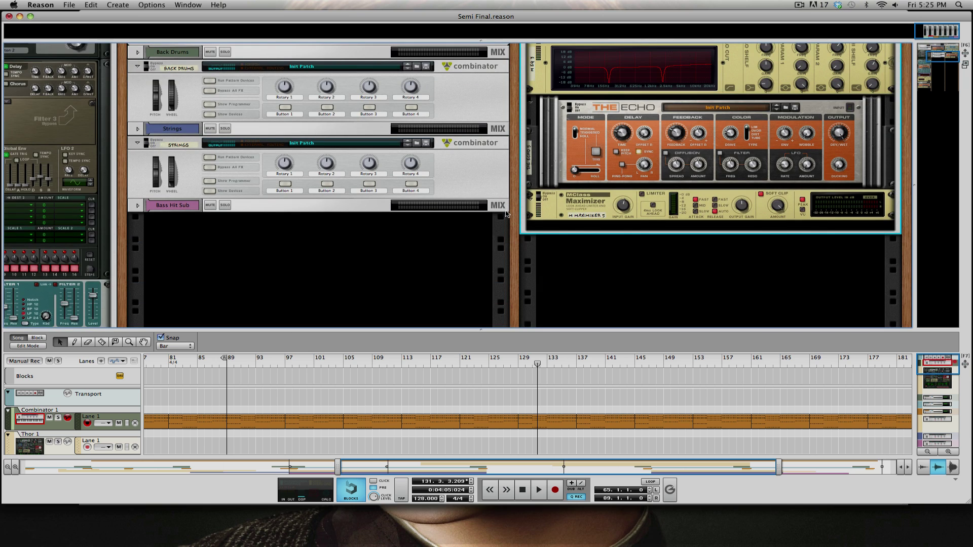
scroll(501, 216, "up", 5)
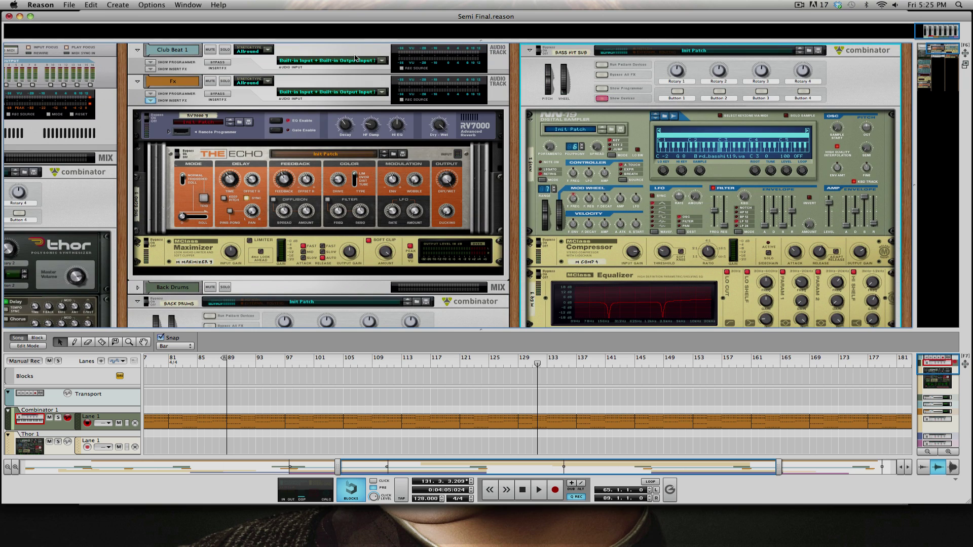
- Move the remaining second-column devices, from Club Beat 1 through the Bass Hit Sub mix channel, below the Bass Hit Sub Combinator
scroll(404, 213, "down", 5)
left_click_drag(354, 191, 765, 293)
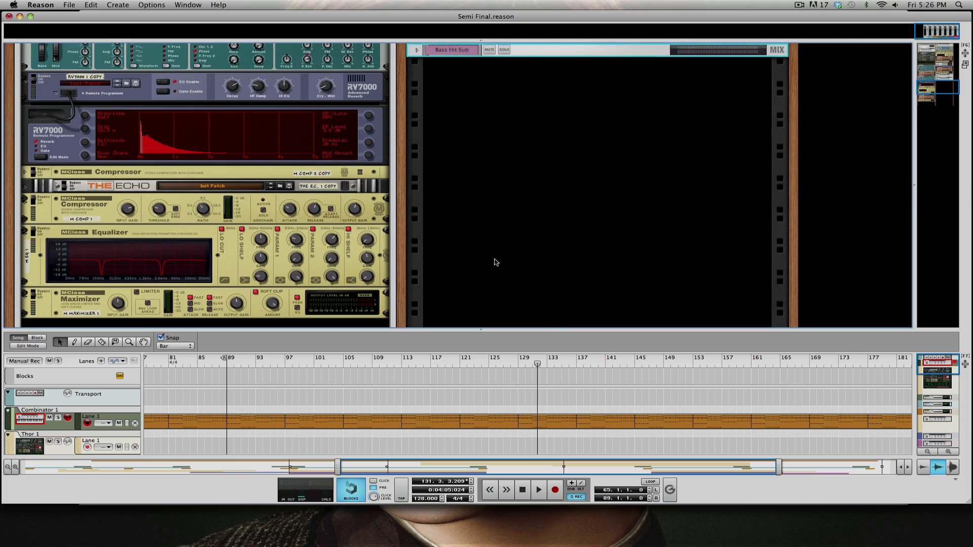
scroll(495, 263, "up", 10)
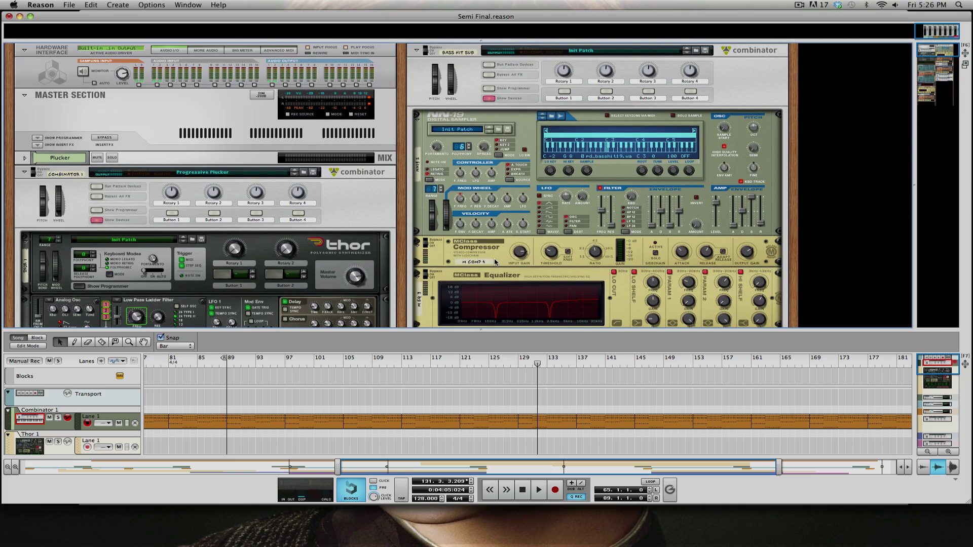
scroll(496, 263, "down", 12)
- Play a short stretch of the song from the current position and stop playback
key("space")
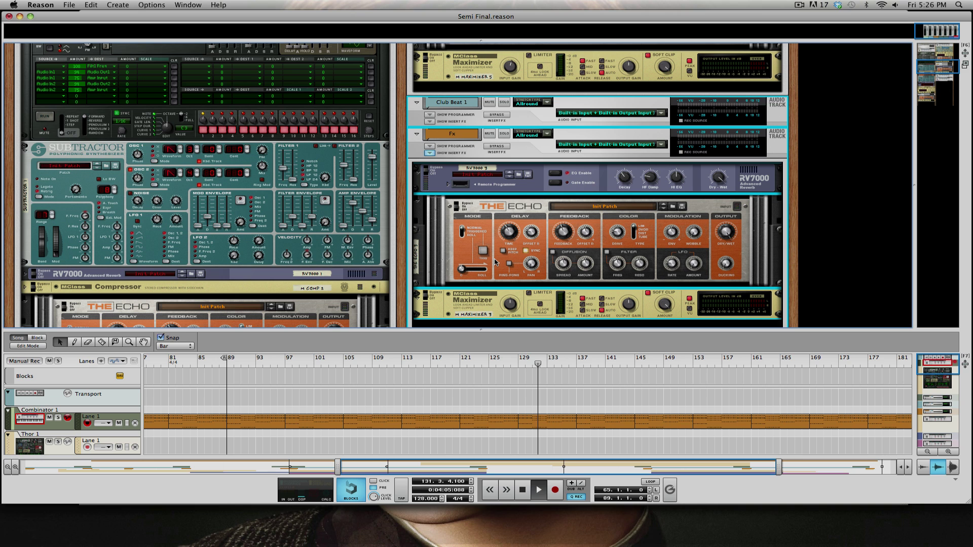
key("space")
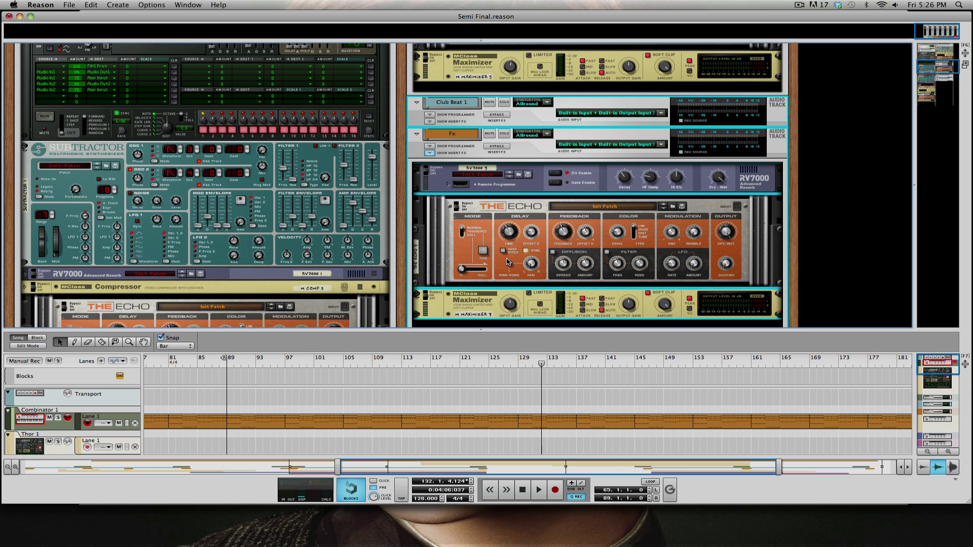
scroll(509, 262, "down", 8)
scroll(530, 277, "down", 5)
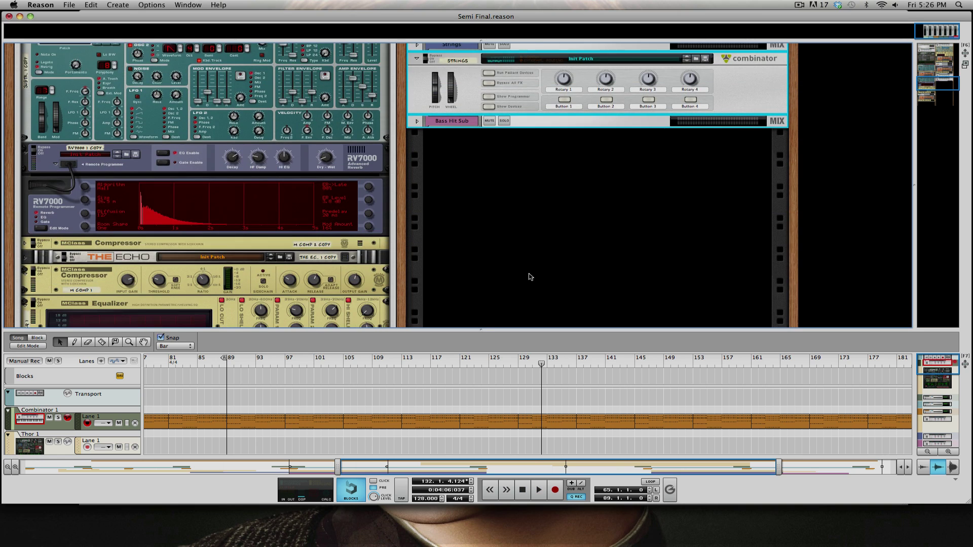
- Create a new empty song
left_click(68, 4)
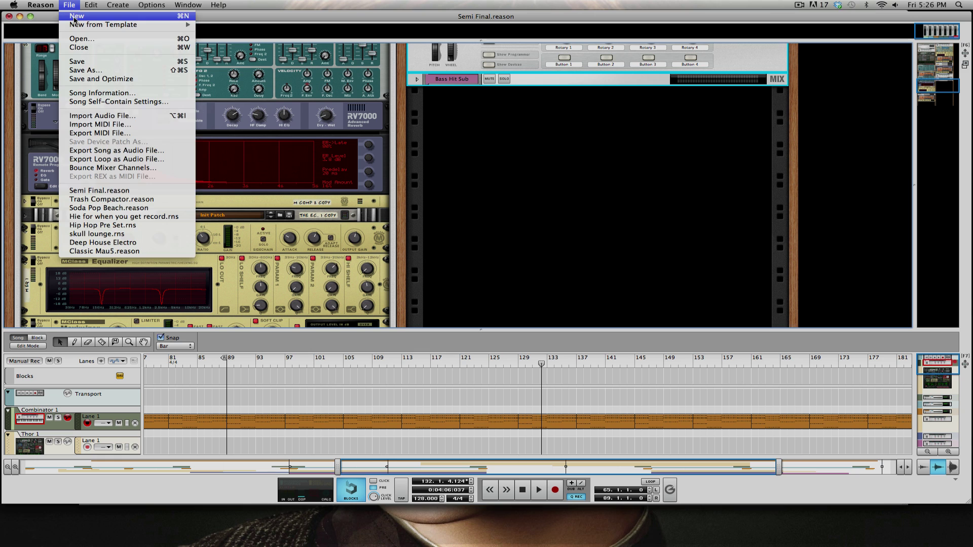
left_click(74, 16)
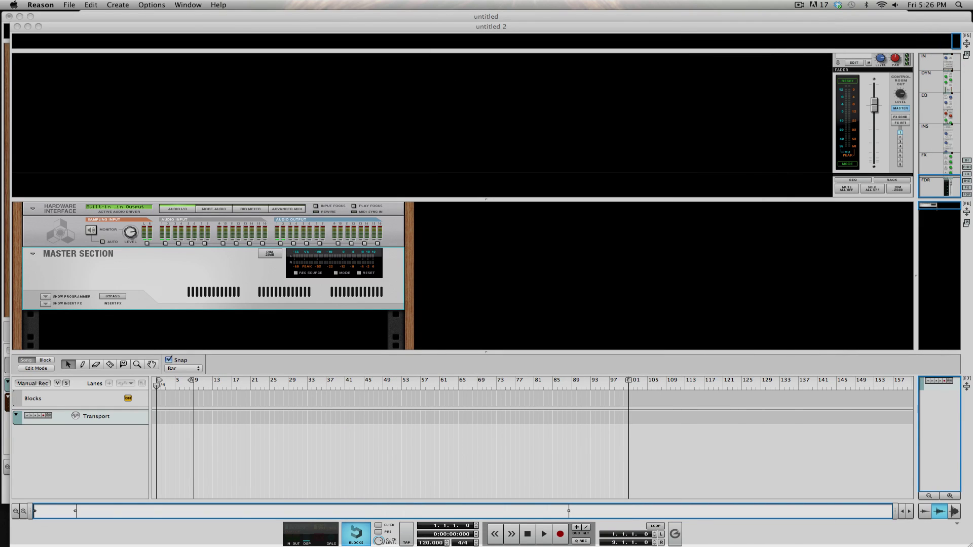
- Close the earlier untitled song and move the untitled 2 song window up to just beneath the menu bar
left_click(122, 21)
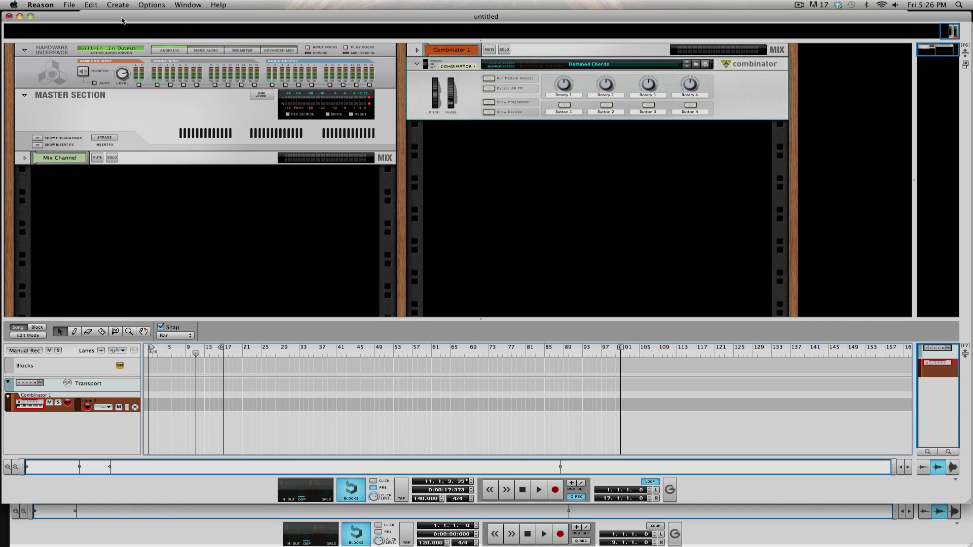
left_click(40, 5)
left_click(62, 99)
left_click(451, 183)
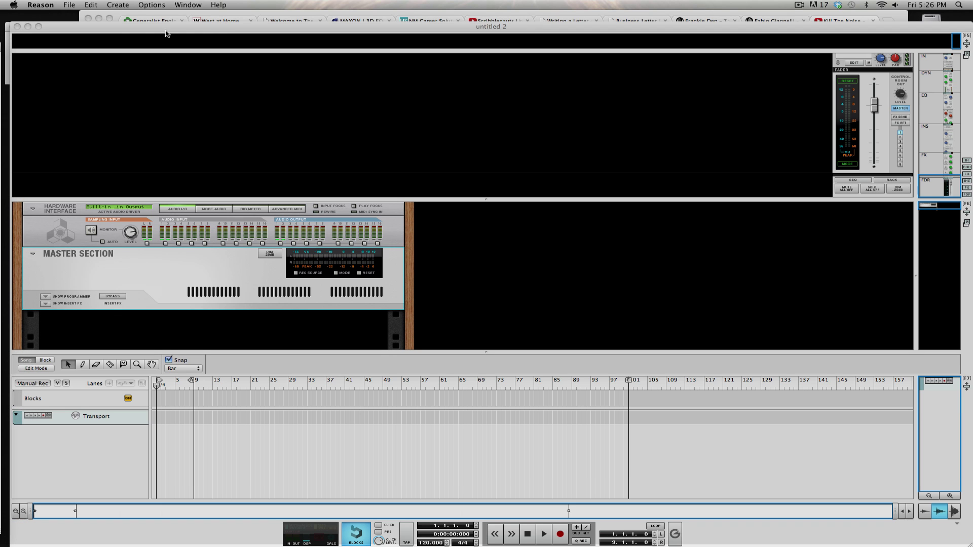
left_click_drag(118, 32, 110, 21)
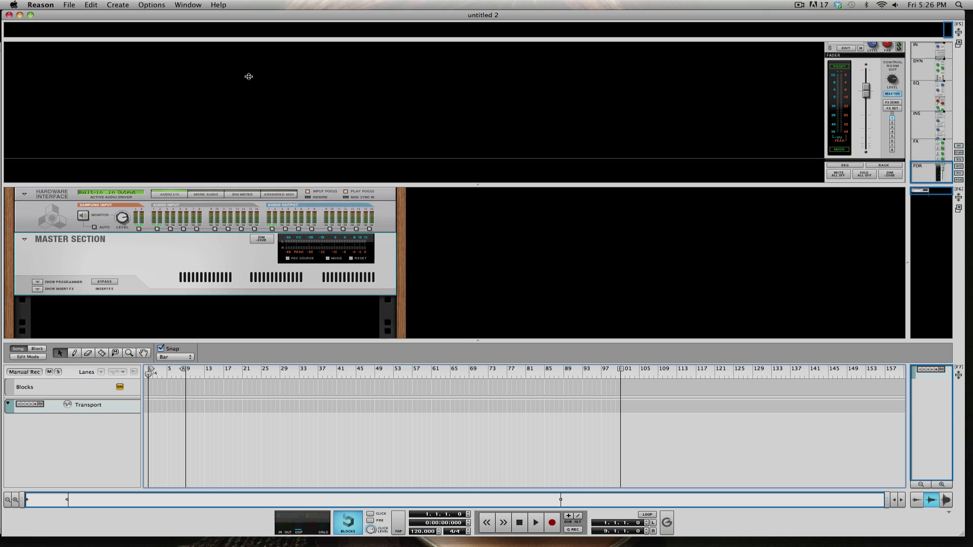
- Hide the mixer and create a Combinator in the empty rack space beneath the Master Section
key("F5")
right_click(152, 184)
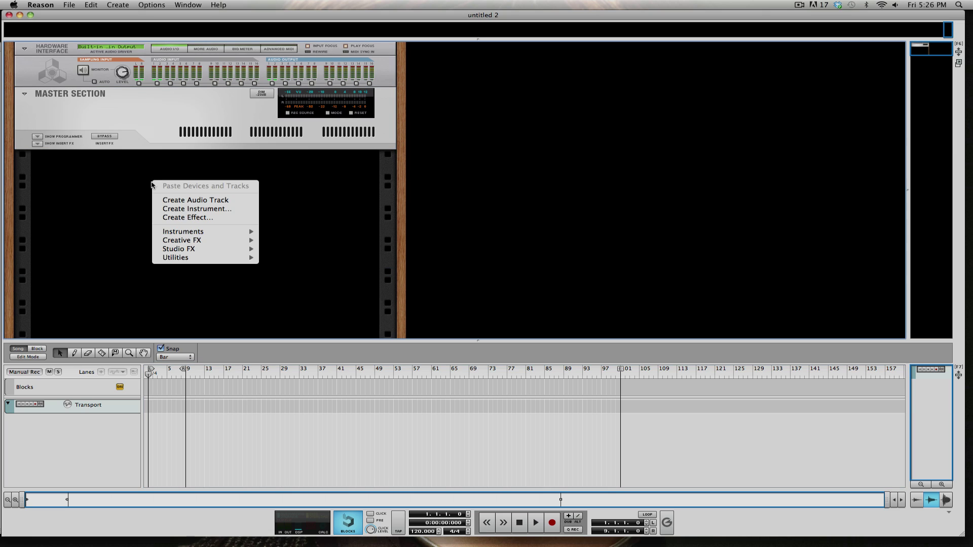
left_click(123, 184)
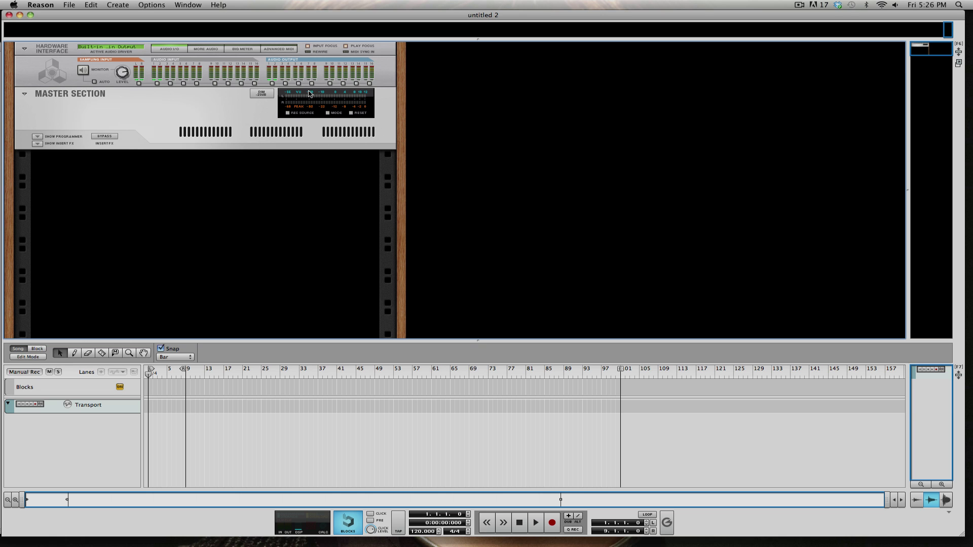
right_click(243, 192)
mouse_move(278, 268)
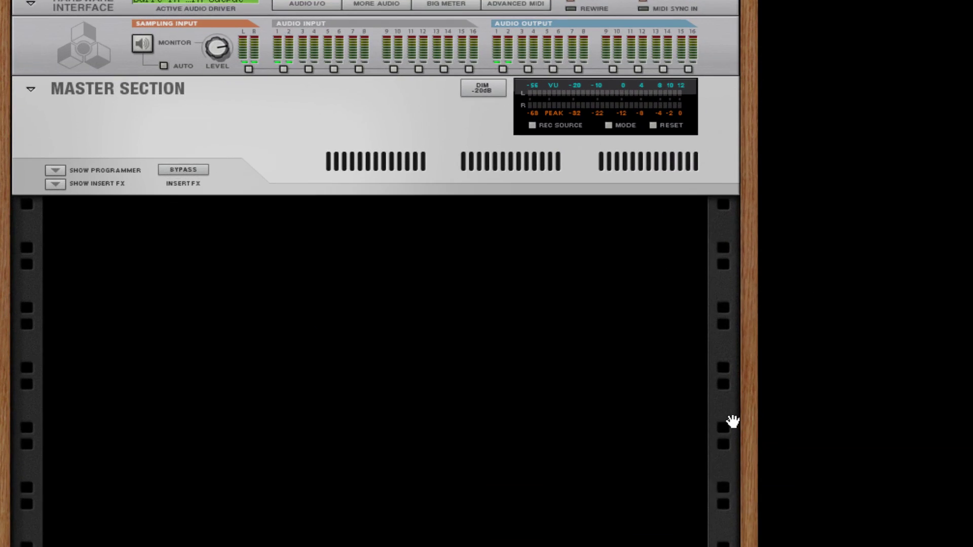
right_click(259, 214)
mouse_move(318, 293)
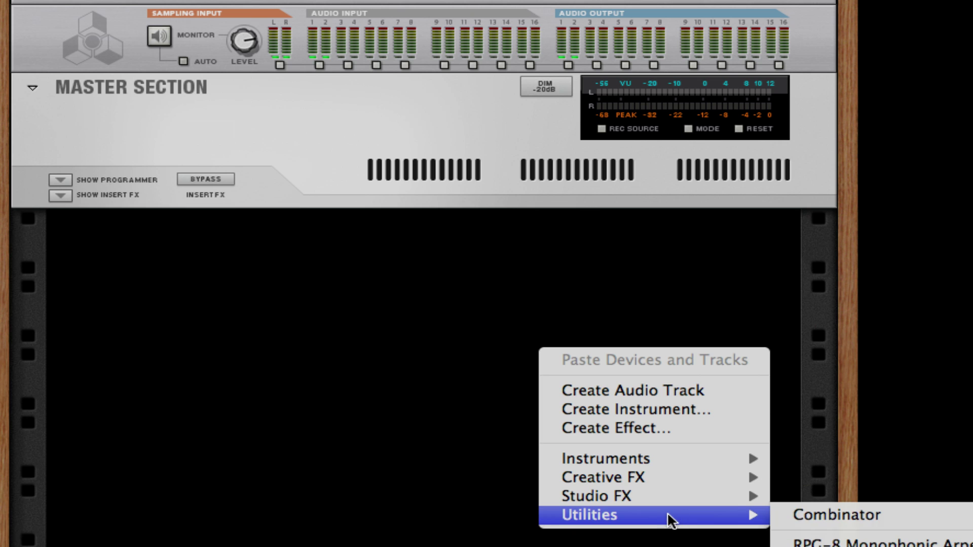
left_click(827, 514)
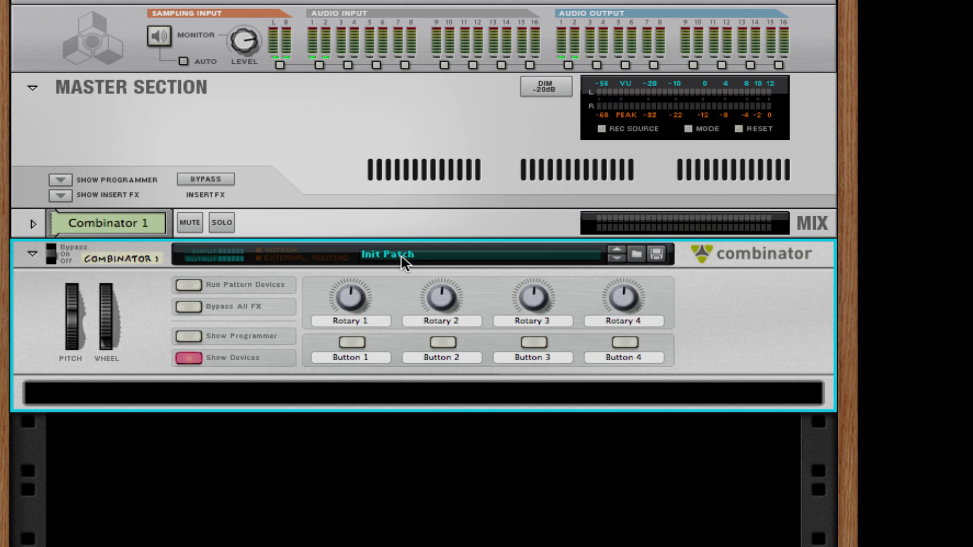
- Rename the Combinator as "Progressive Plucker"
double_click(131, 257)
type("Progressive Plcuk")
key("BackSpace")
key("BackSpace")
key("BackSpace")
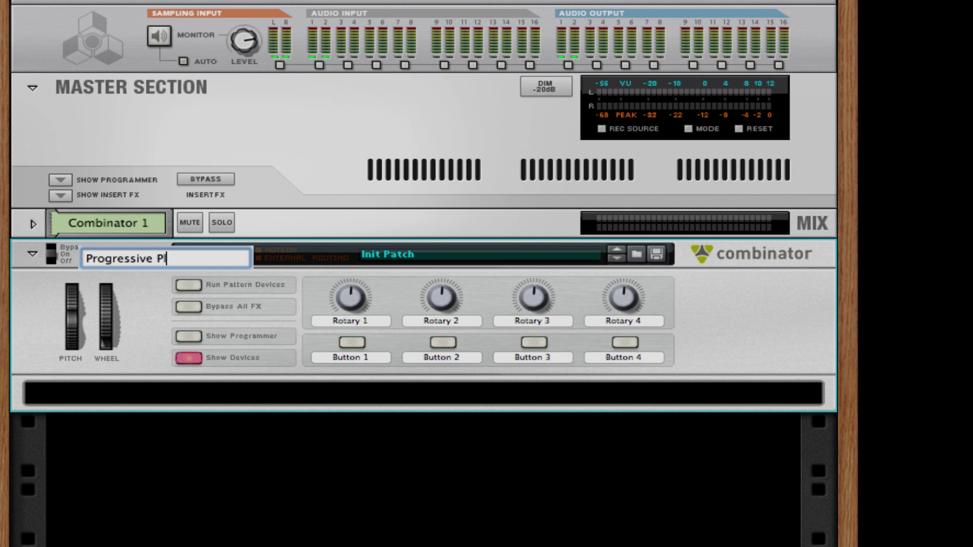
type("ucker")
key("Return")
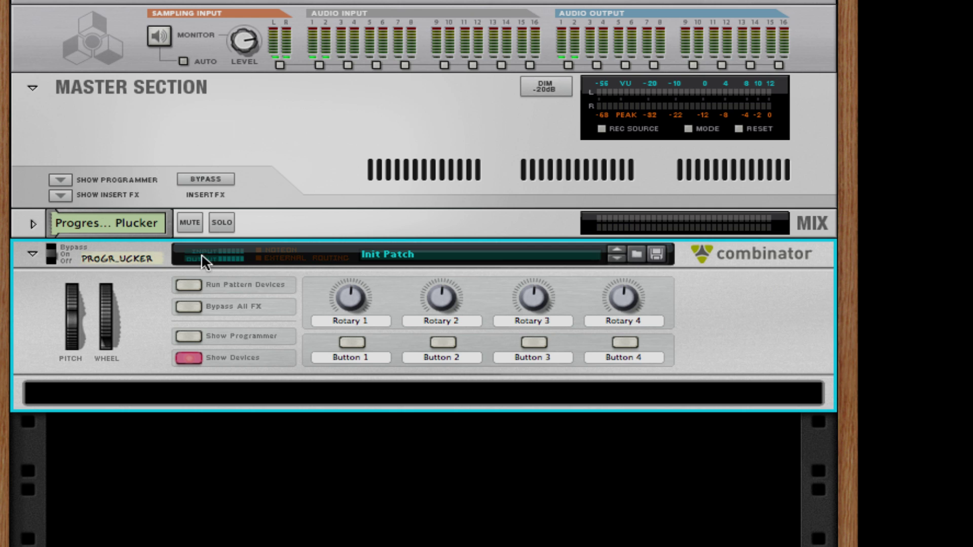
- Create a Thor synthesizer inside the Progressive Plucker Combinator
right_click(311, 383)
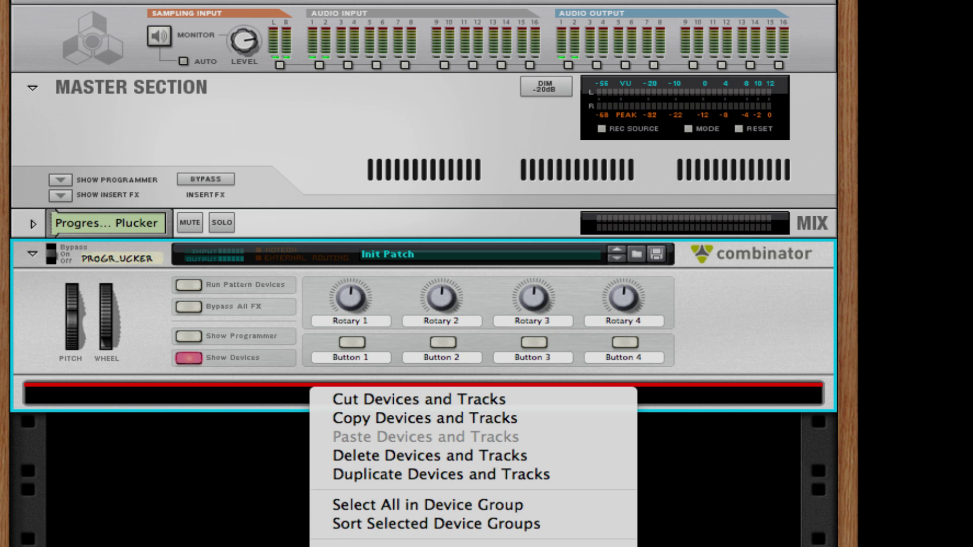
left_click(391, 423)
left_click(155, 498)
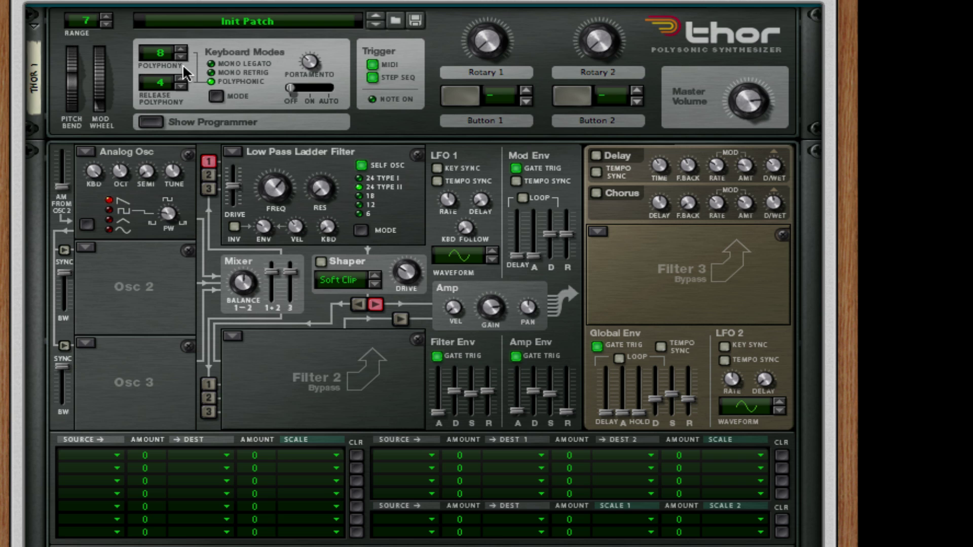
- Set Thor's release polyphony to 8 and route oscillators 2 and 3 into Filter 1
left_click(181, 78)
left_click(181, 79)
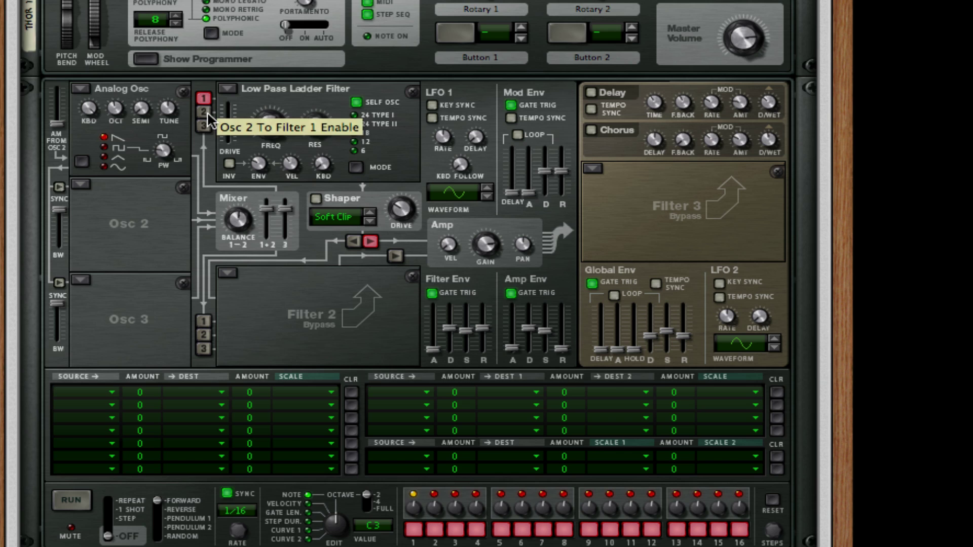
left_click(203, 112)
left_click(204, 125)
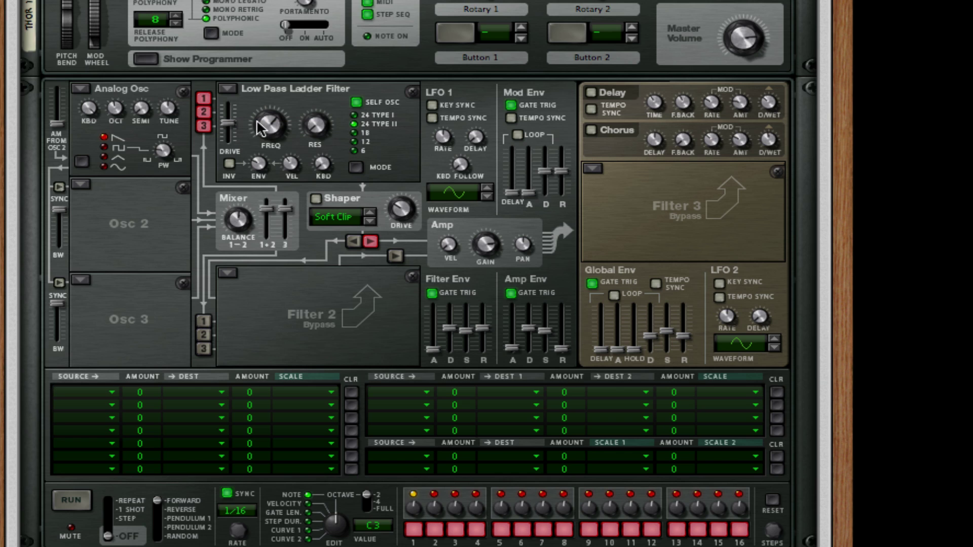
- Enable key sync and tempo sync on Thor's LFO 1, adjust its rate, and choose the rising sawtooth waveform
mouse_move(263, 127)
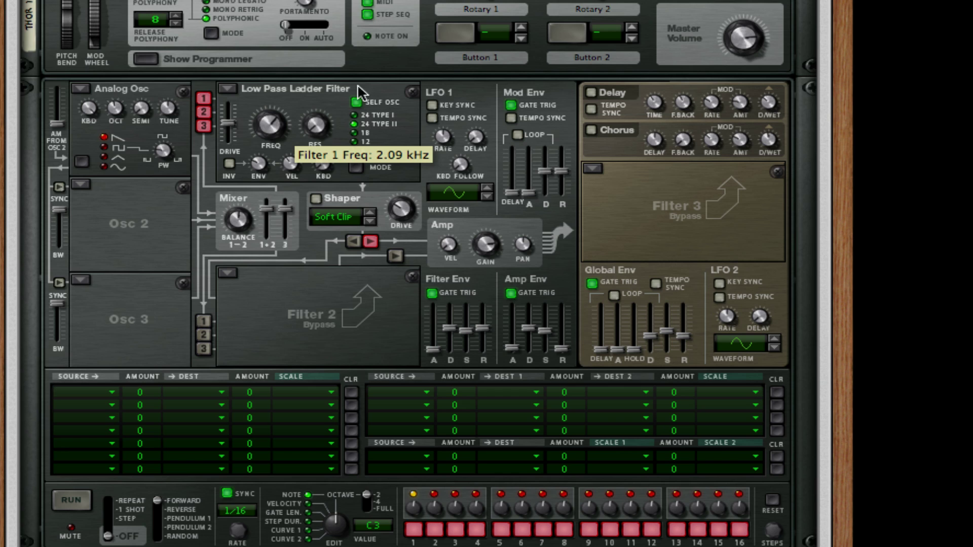
left_click(432, 105)
mouse_move(229, 127)
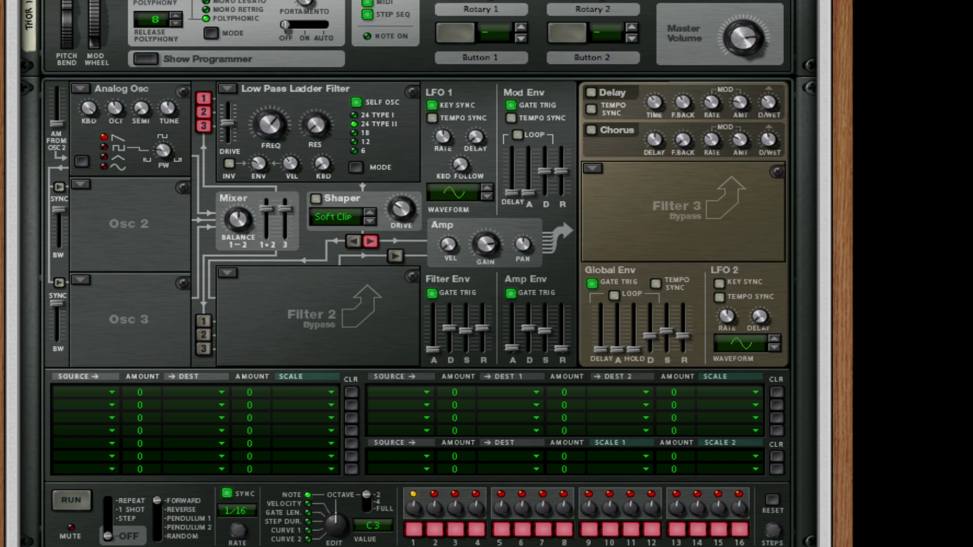
left_click_drag(446, 140, 443, 108)
left_click(431, 118)
left_click(486, 187)
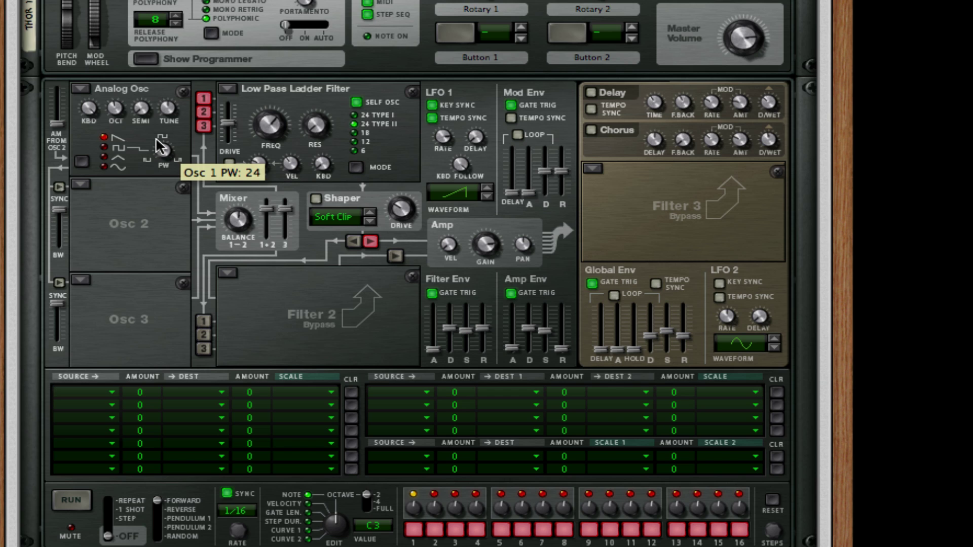
- Set oscillator 1's octave to 3 and load Analog oscillators into the Osc 2 and Osc 3 slots
left_click_drag(115, 108, 125, 192)
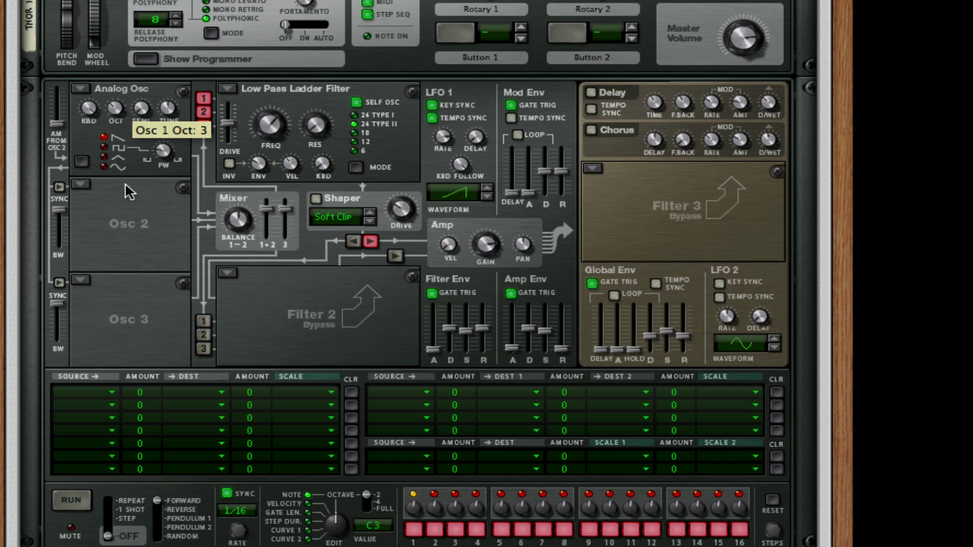
left_click(82, 185)
left_click(159, 77)
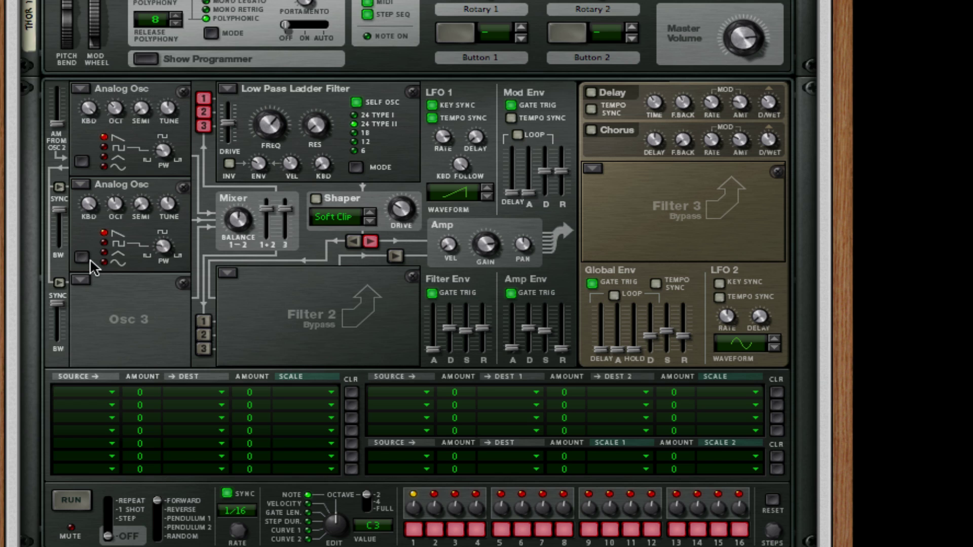
left_click(77, 280)
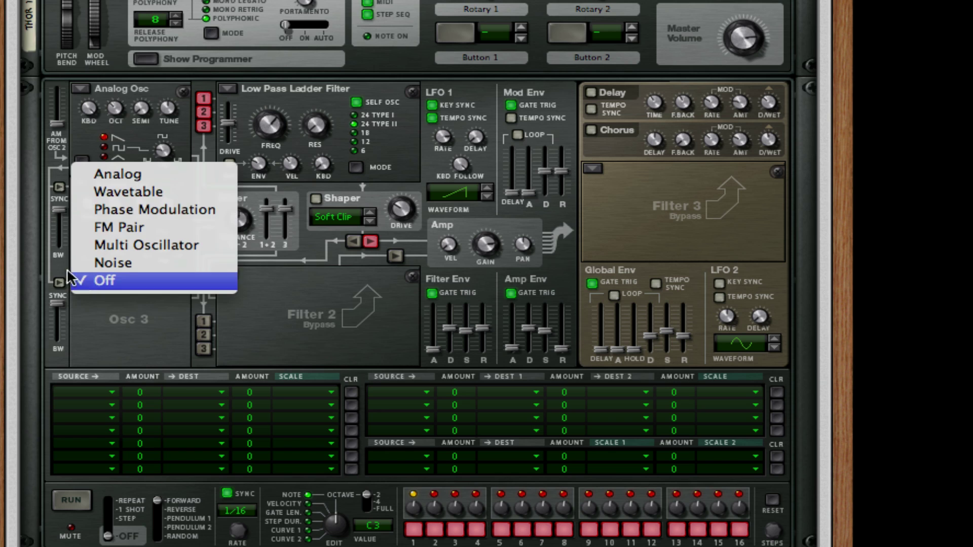
left_click(169, 174)
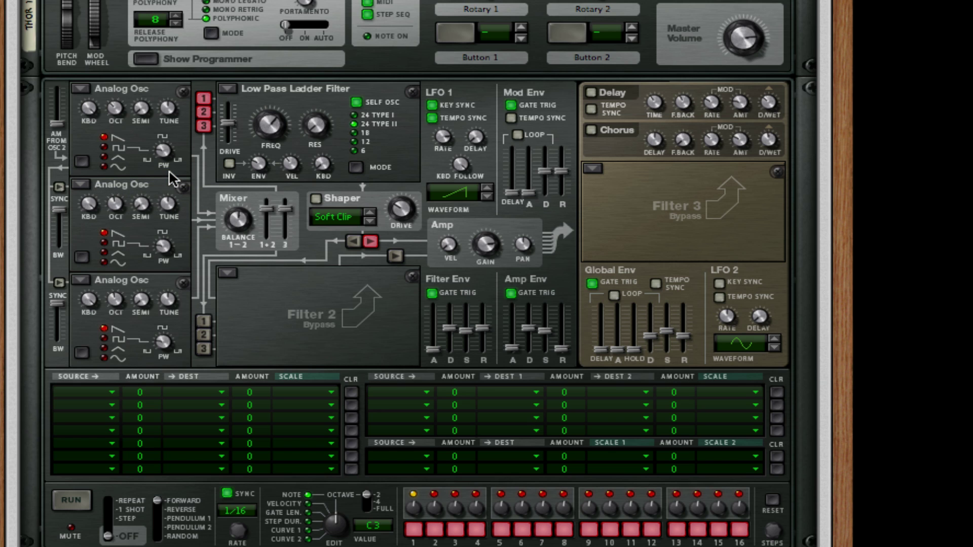
- Enable sync for oscillator 2 and switch oscillator 3 to the sine waveform
left_click(59, 187)
mouse_move(157, 264)
left_mouse_down()
mouse_move(161, 134)
mouse_move(170, 274)
left_mouse_up()
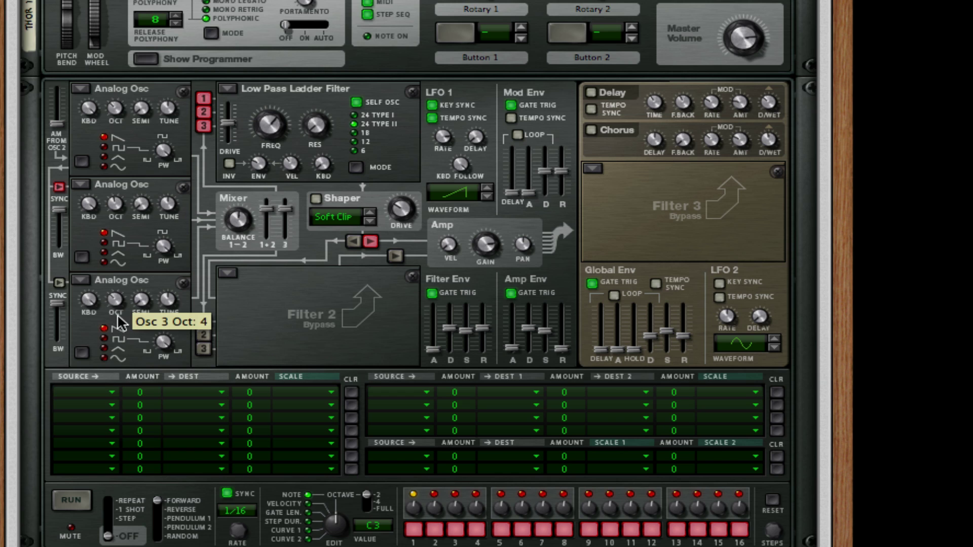
left_click(104, 358)
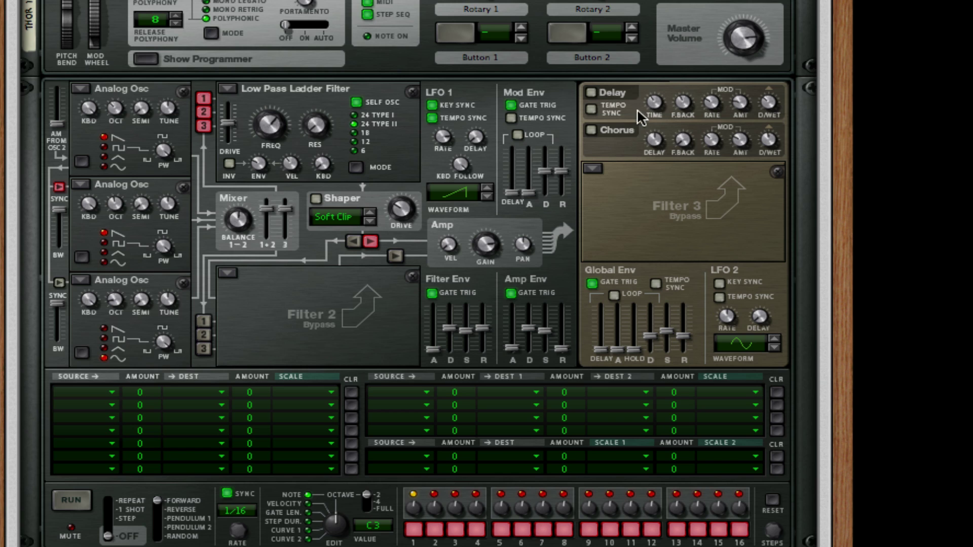
- Enable Thor's delay effect and adjust its time, feedback, dry/wet mix and modulation amount
left_click(591, 93)
left_click_drag(655, 107, 656, 120)
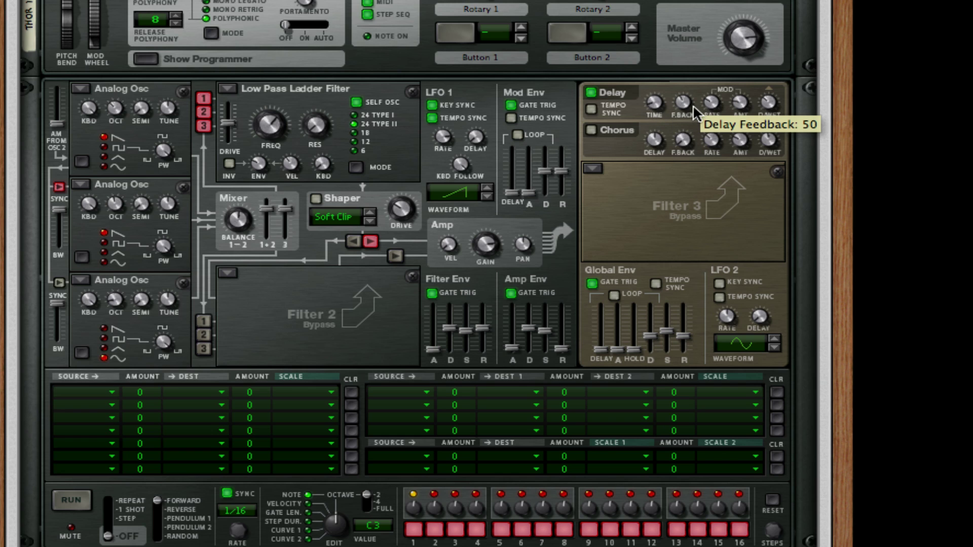
left_click_drag(687, 114, 688, 104)
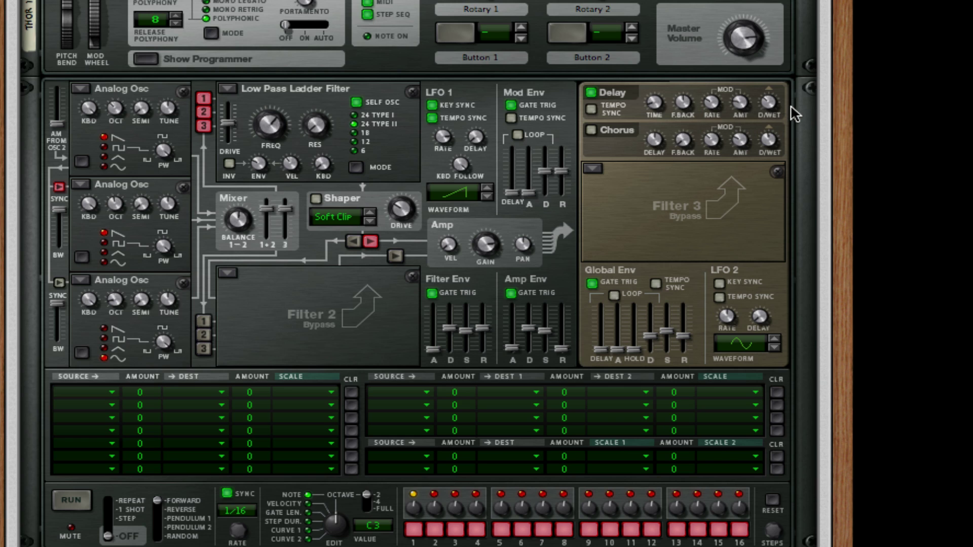
left_click_drag(769, 110, 773, 121)
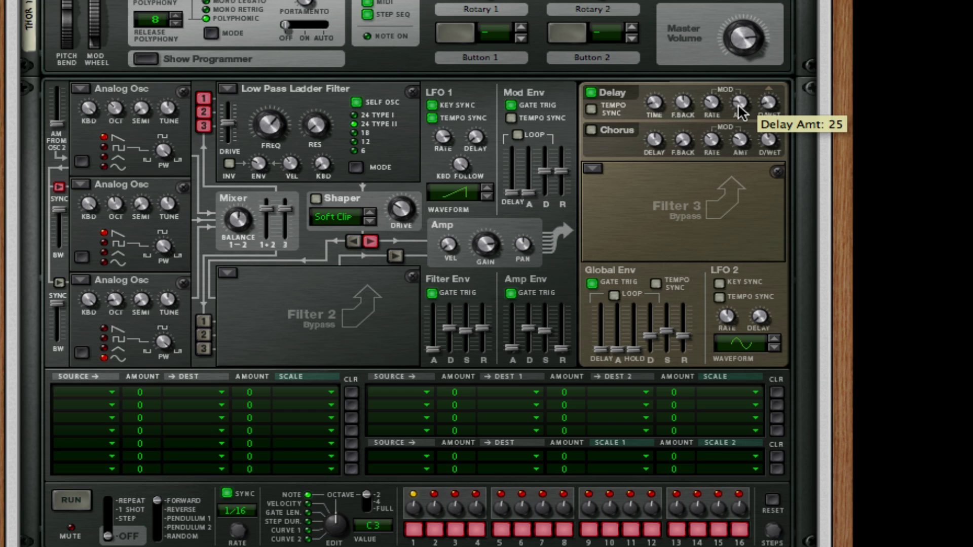
left_click_drag(741, 112, 744, 115)
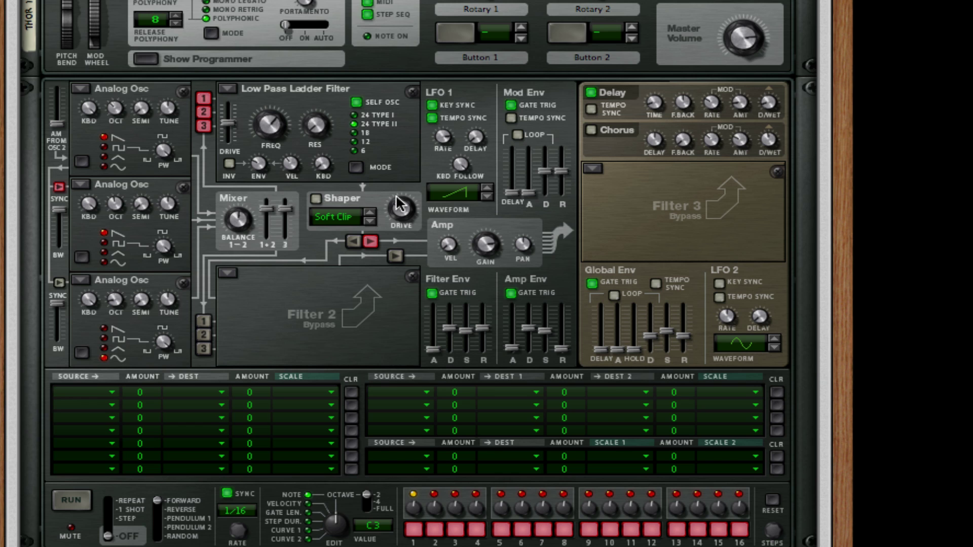
- Raise the decay and sustain of Thor's amp envelope to their maximum
scroll(400, 205, "down", 2)
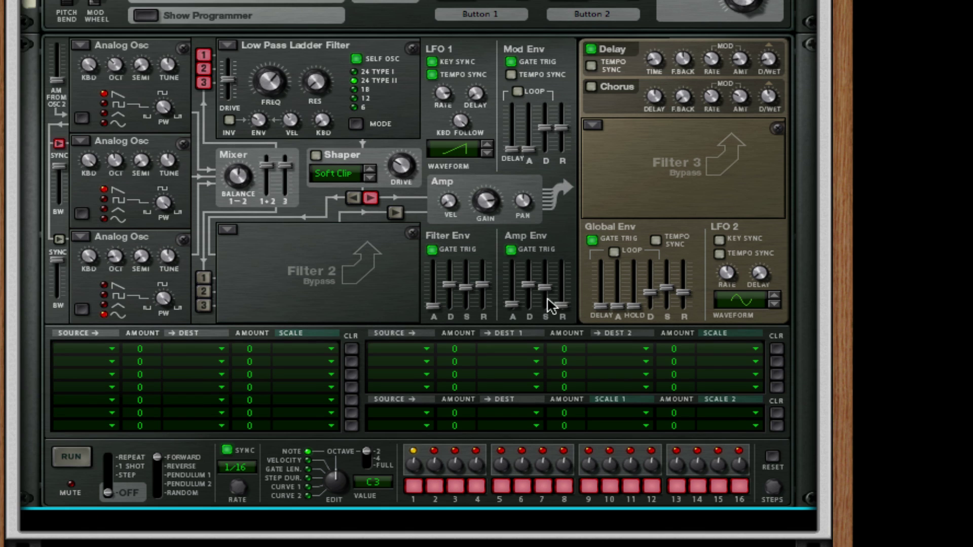
left_click_drag(529, 286, 545, 263)
- Set the source of the second and third rows in Thor's modulation matrix to Audio In1
scroll(292, 260, "down", 1)
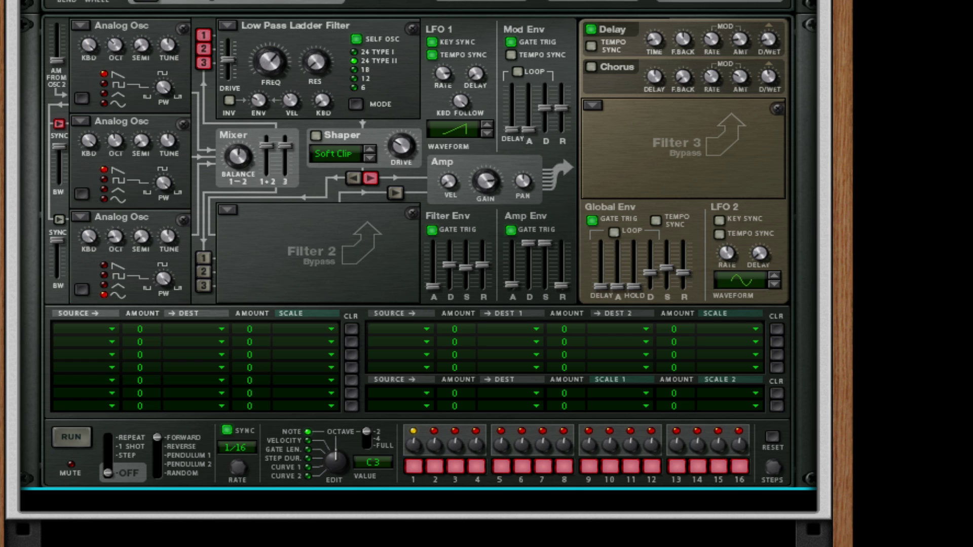
left_click(111, 349)
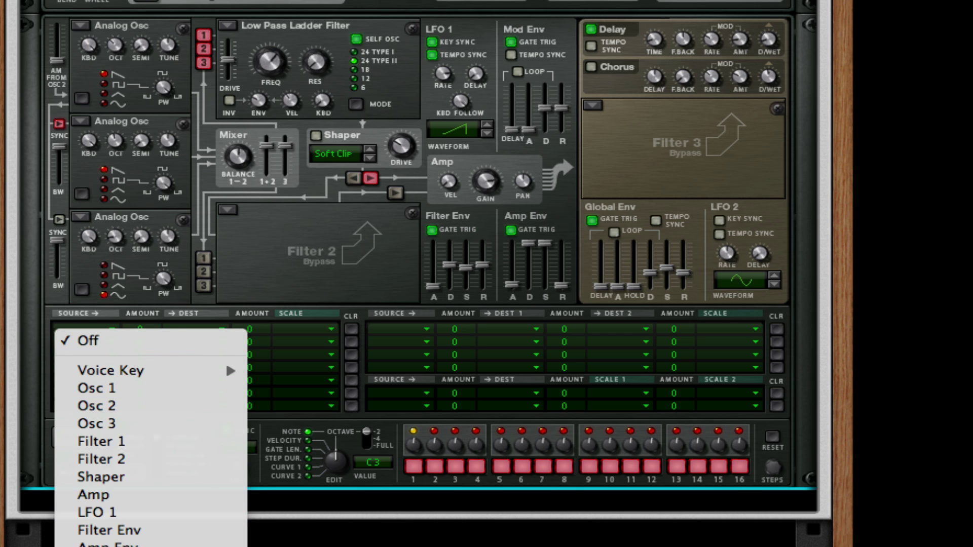
left_click(101, 546)
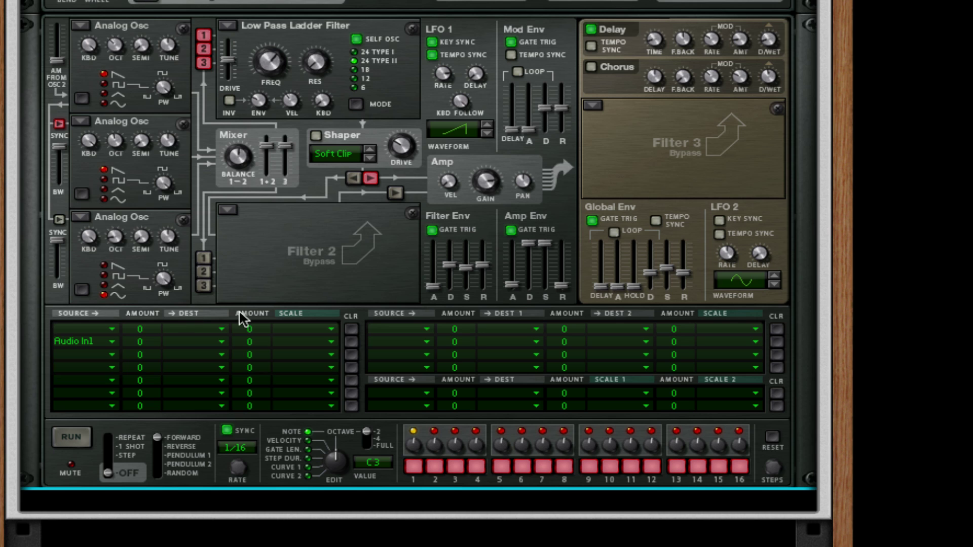
left_click(104, 353)
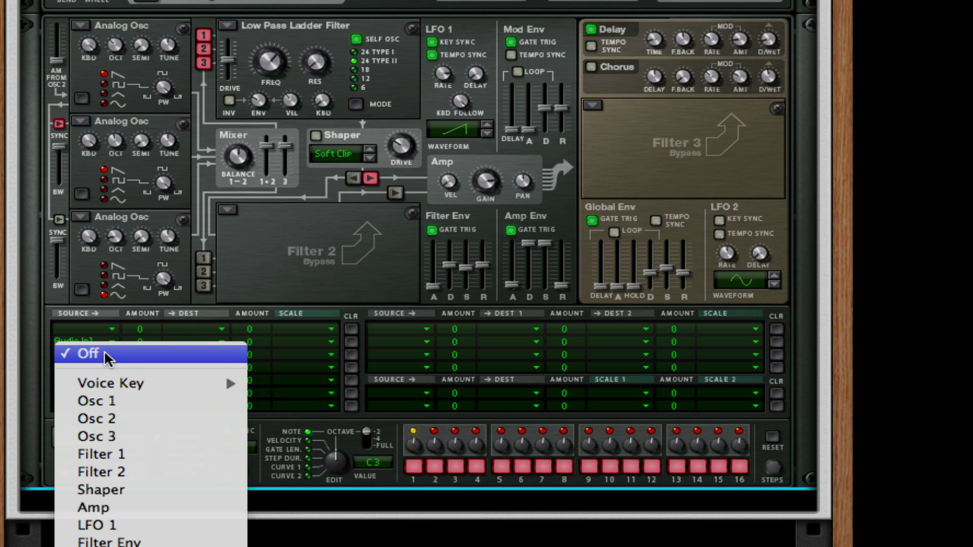
left_click(266, 354)
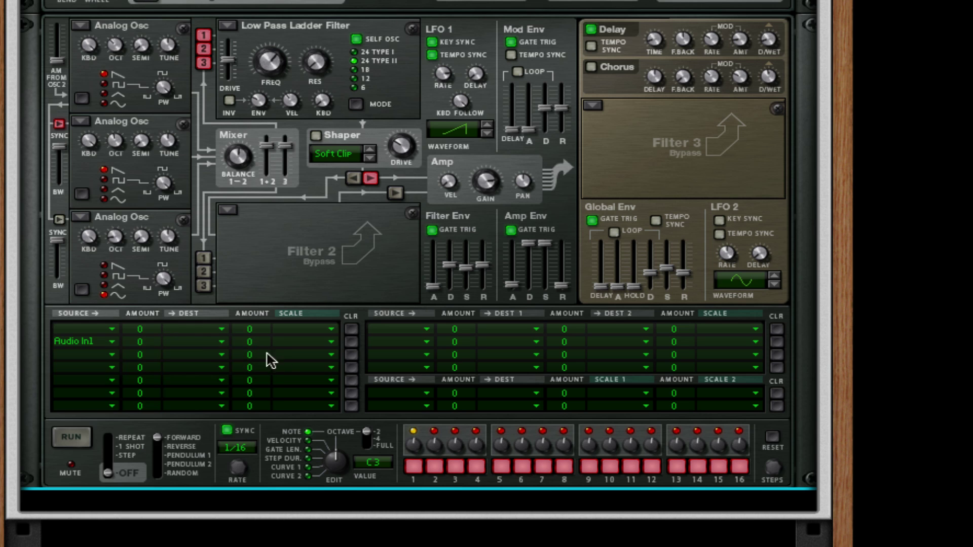
left_click(96, 354)
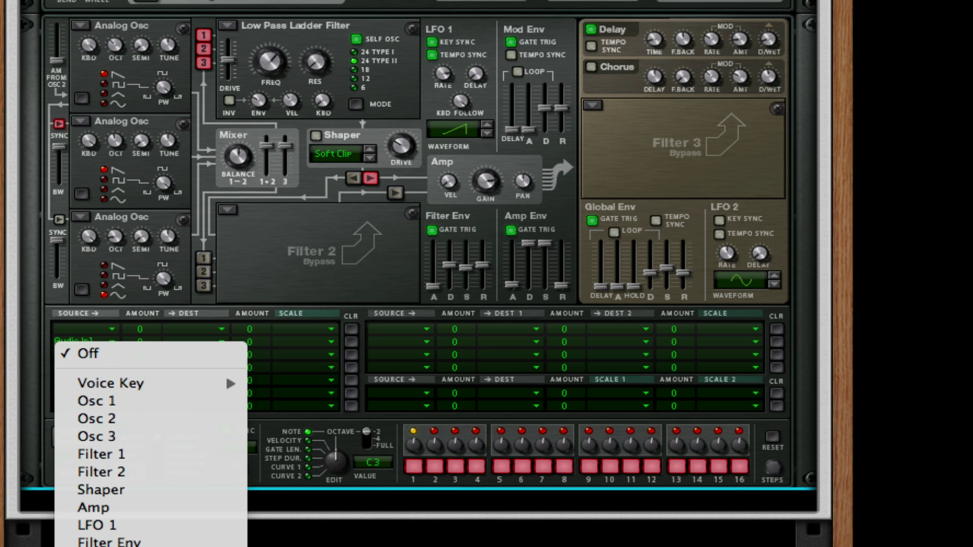
left_click(96, 540)
- Set the source of the fourth and fifth modulation matrix rows to Audio In2
left_click(98, 366)
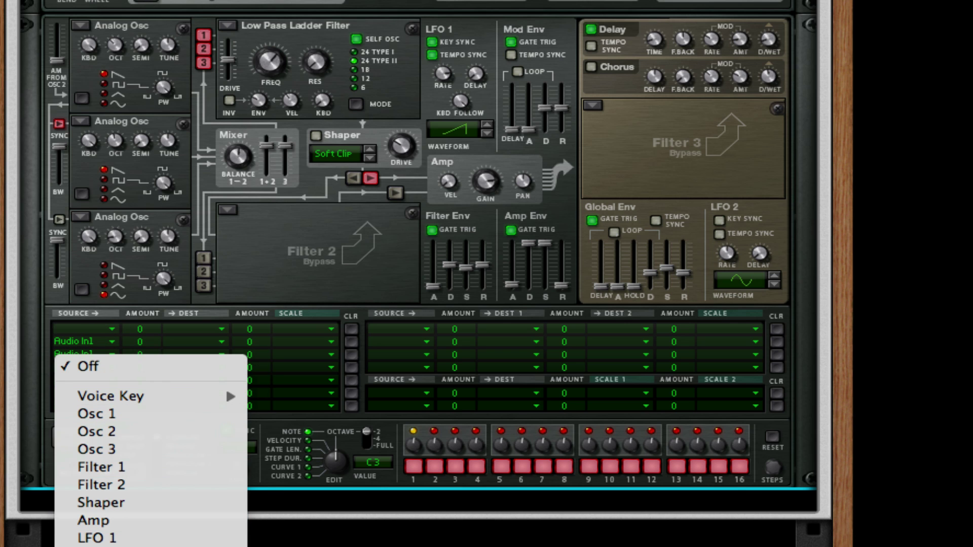
left_click(97, 540)
left_click(97, 379)
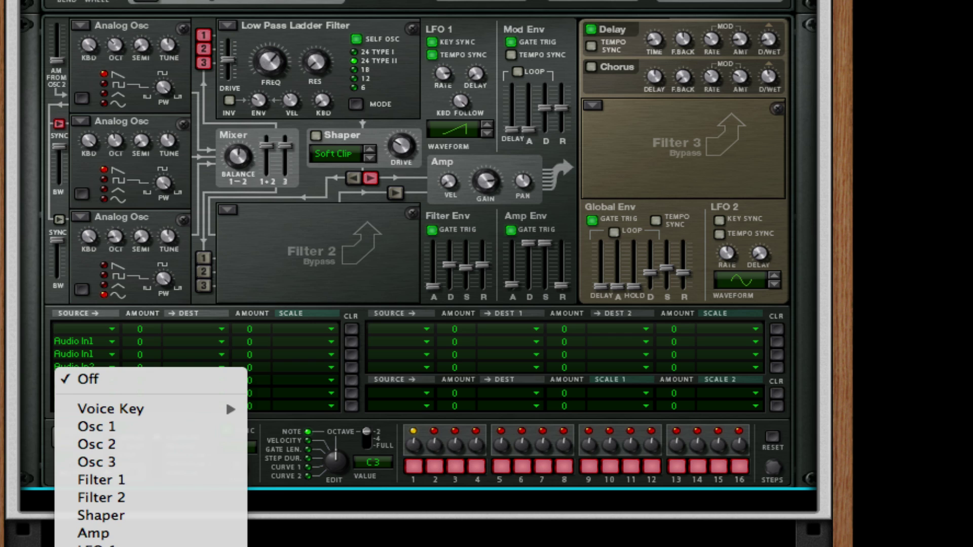
left_click(96, 540)
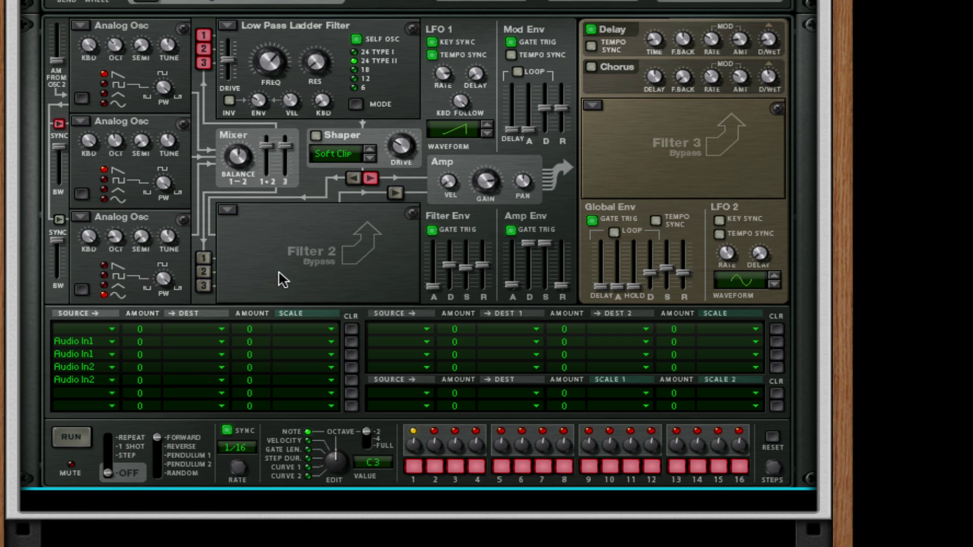
- Route the two Audio In1 rows to Audio Out1 with amount 94 and to the Amp audio input with amount 75
left_click_drag(147, 341, 164, 312)
left_click(202, 343)
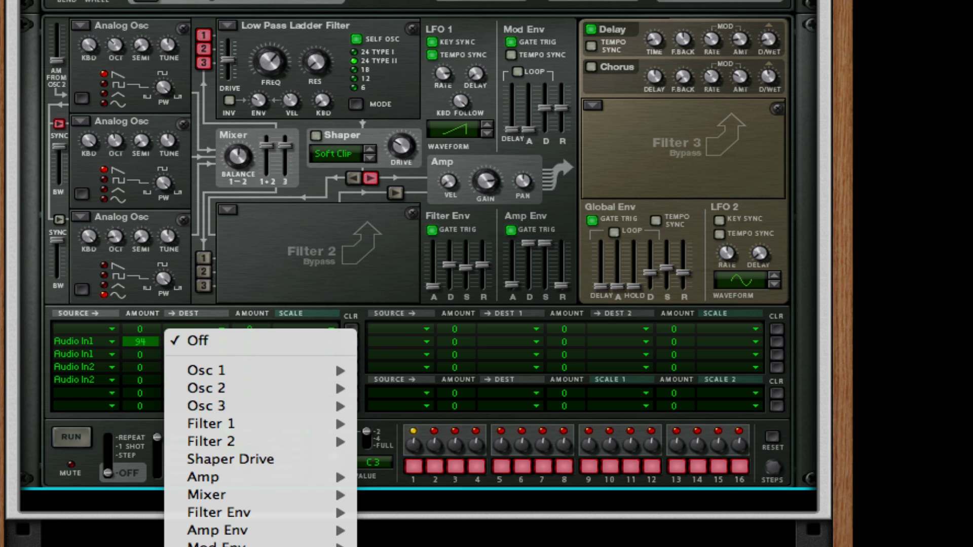
left_click(210, 343)
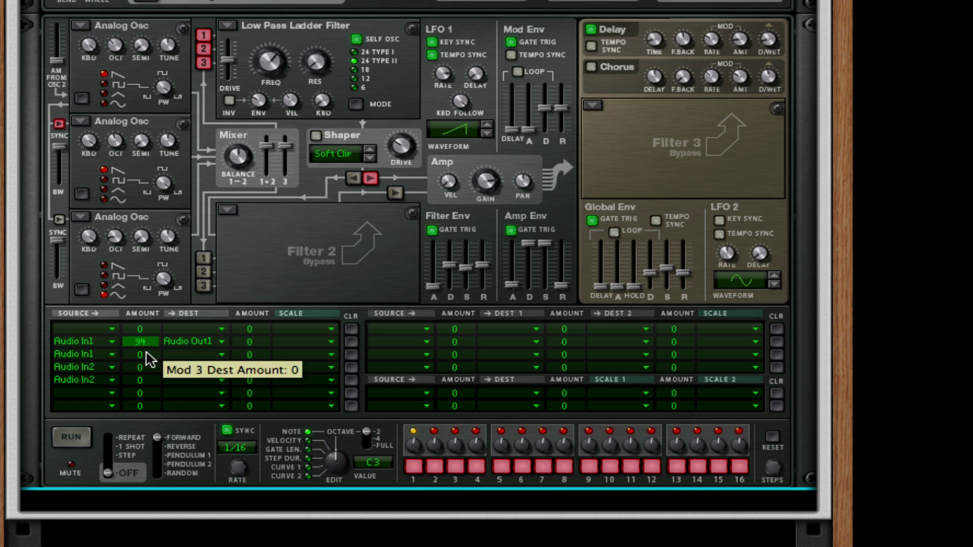
left_click_drag(147, 358, 152, 337)
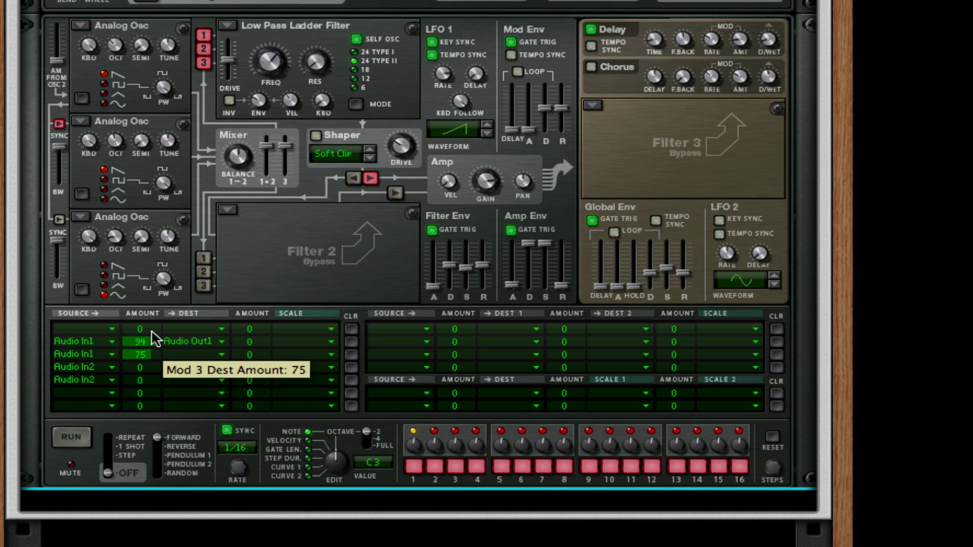
left_click(219, 357)
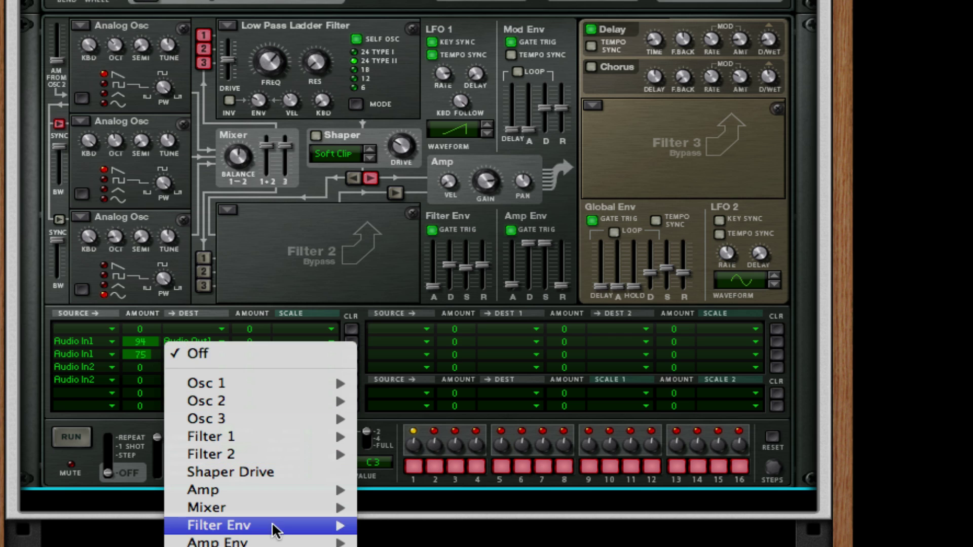
mouse_move(260, 490)
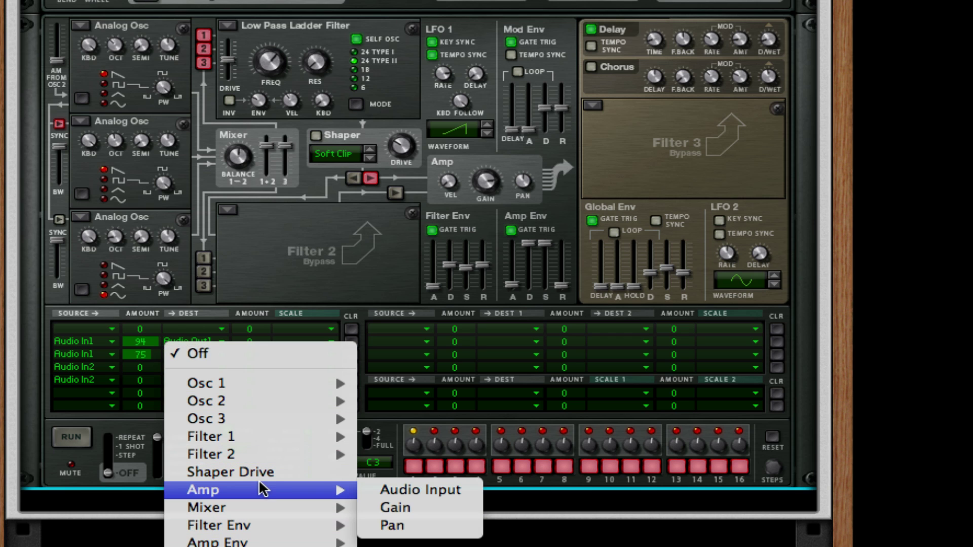
left_click(403, 491)
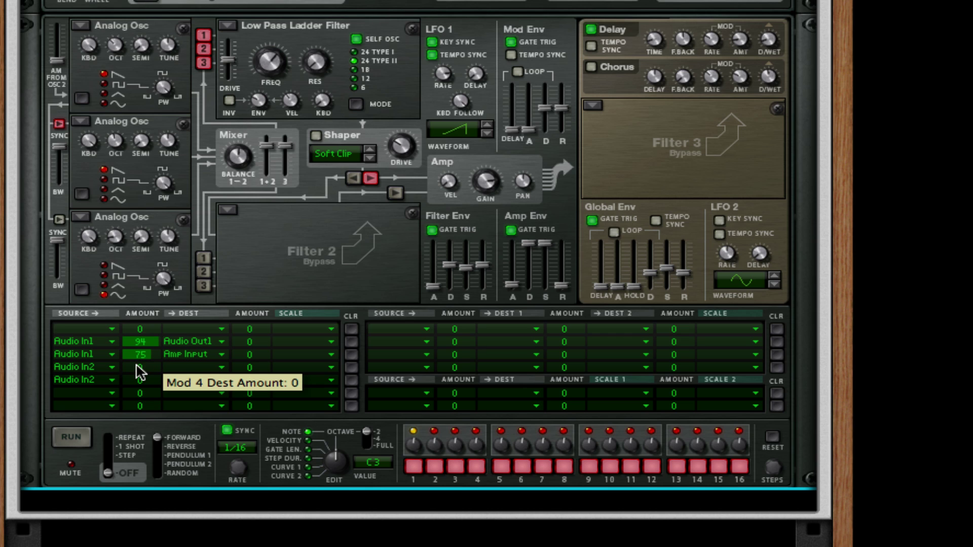
- Route the two Audio In2 rows to Audio Out2 with amount 94 and to the Amp audio input with amount 75
left_click_drag(135, 365, 159, 338)
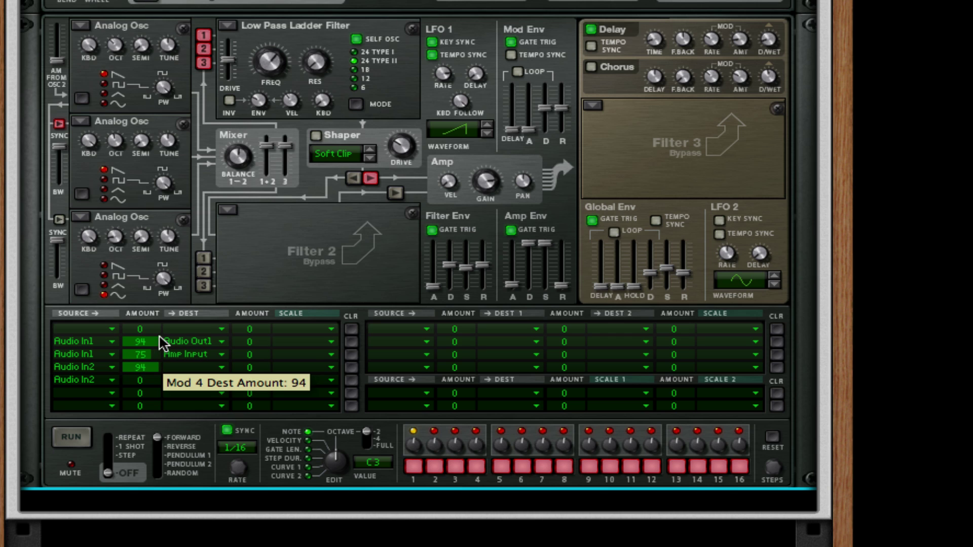
left_click(185, 367)
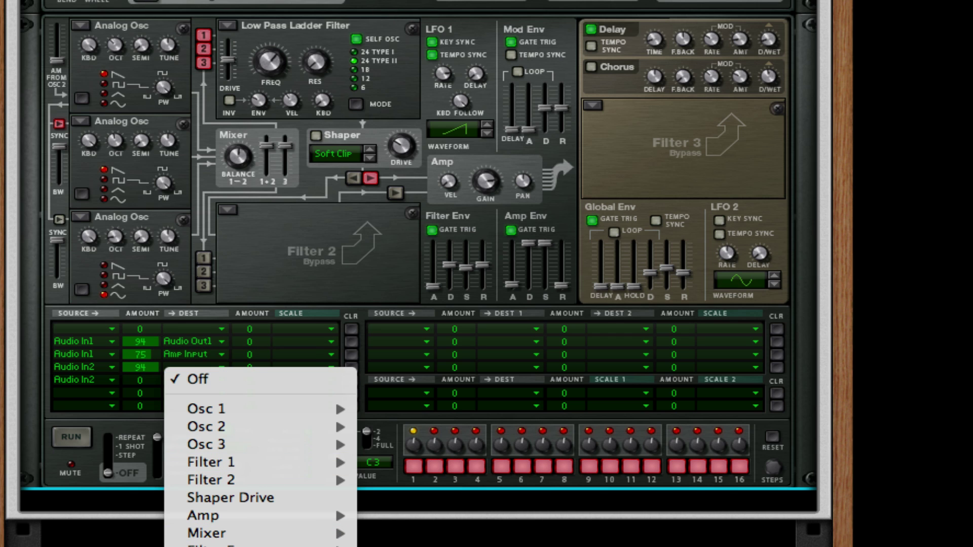
left_click(218, 546)
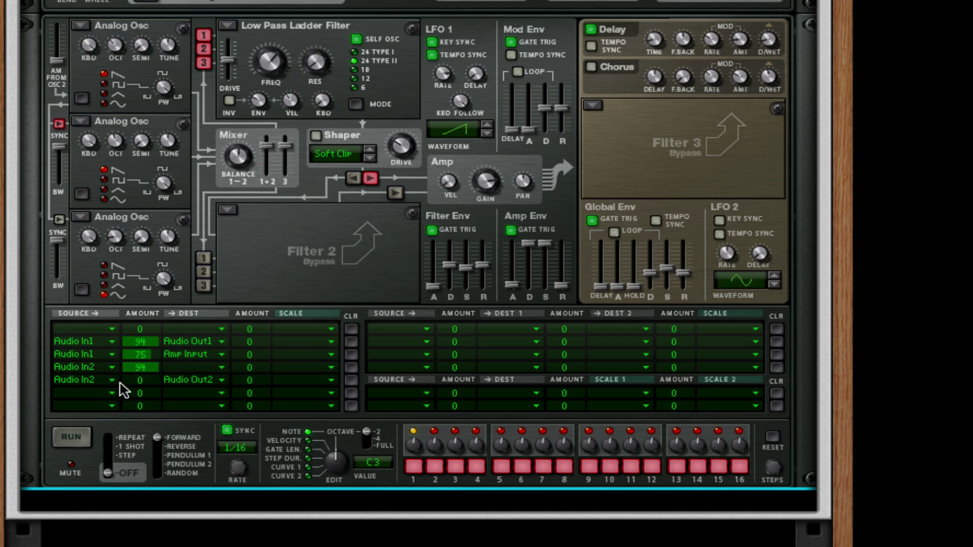
left_click(181, 367)
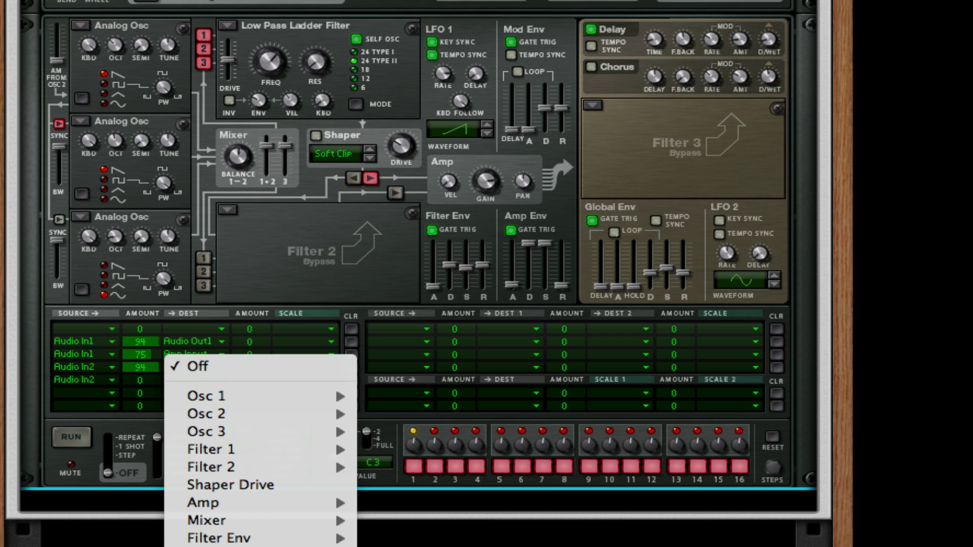
left_click(192, 339)
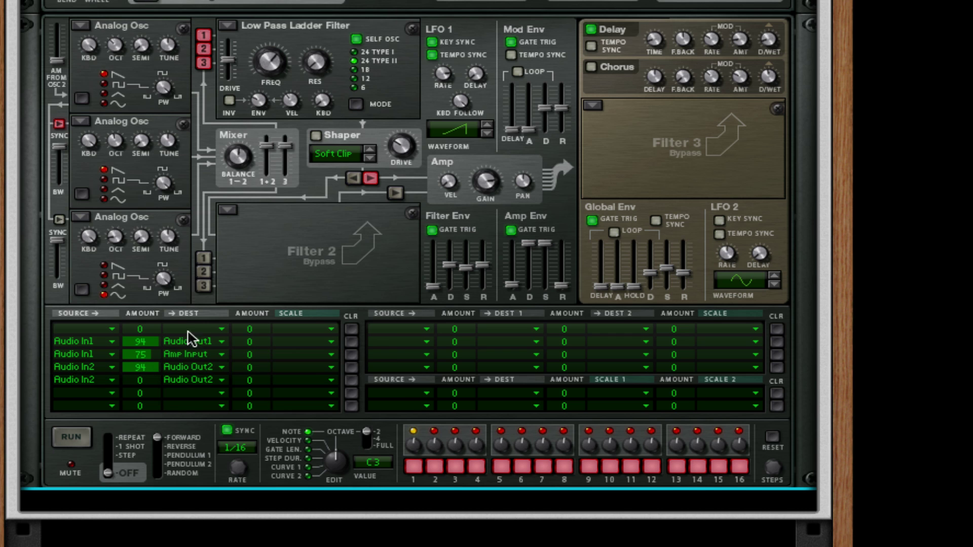
left_click(196, 381)
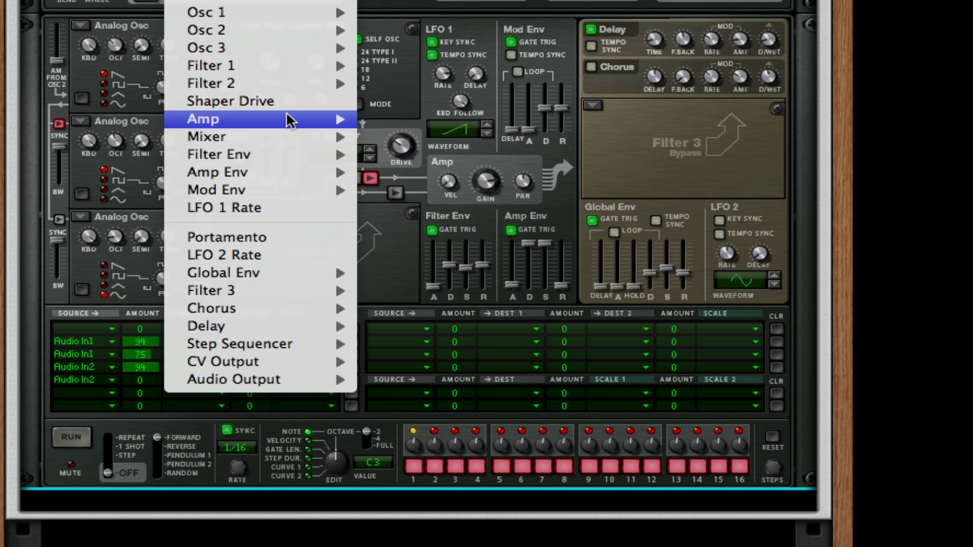
mouse_move(343, 117)
left_click(390, 120)
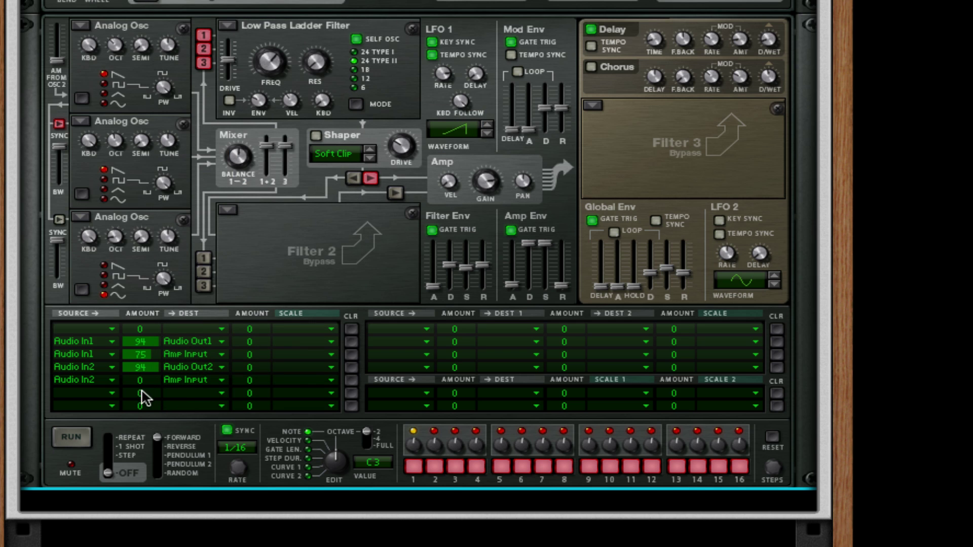
left_click_drag(134, 385, 167, 363)
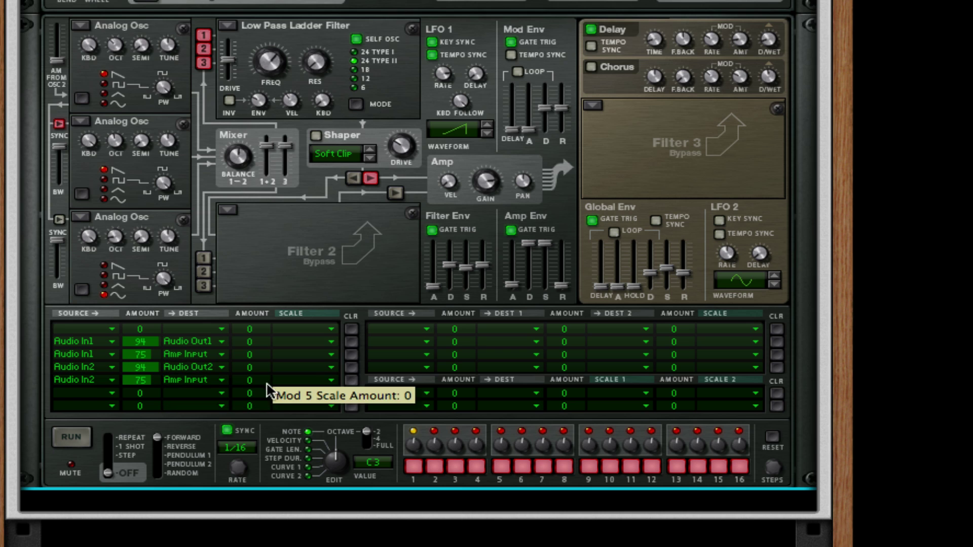
- Hide Thor's programmer and add a Subtractor synthesizer below Thor inside the Combinator
scroll(271, 390, "down", 3)
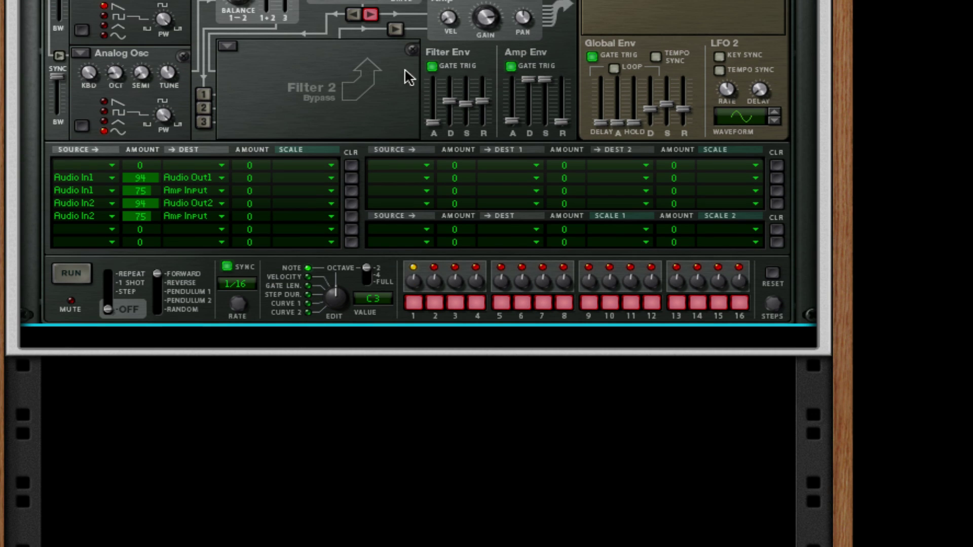
scroll(435, 218, "up", 6)
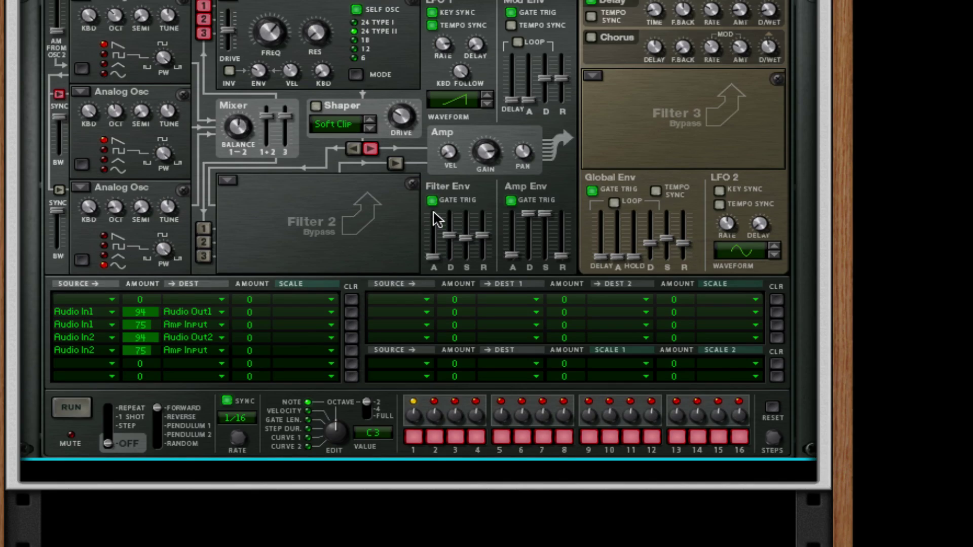
left_click(151, 156)
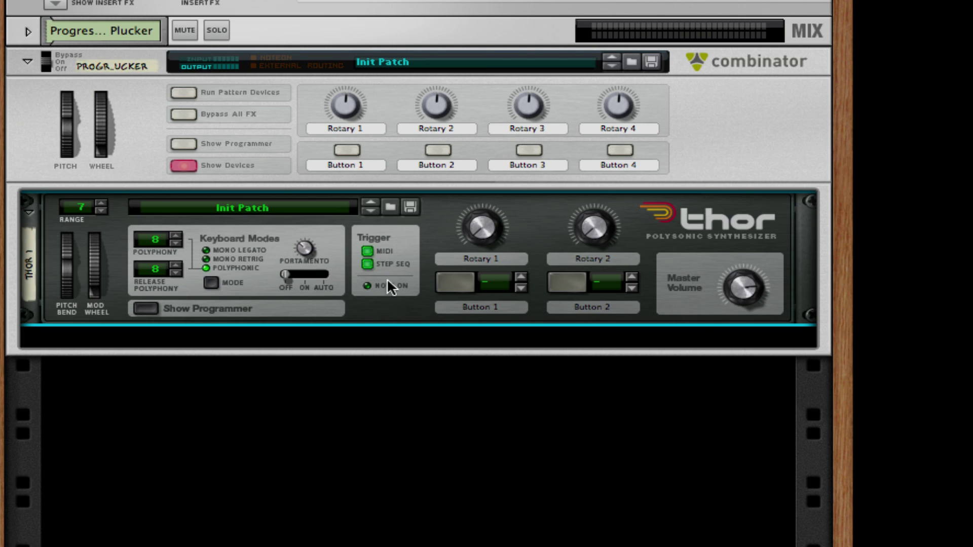
right_click(377, 317)
mouse_move(539, 504)
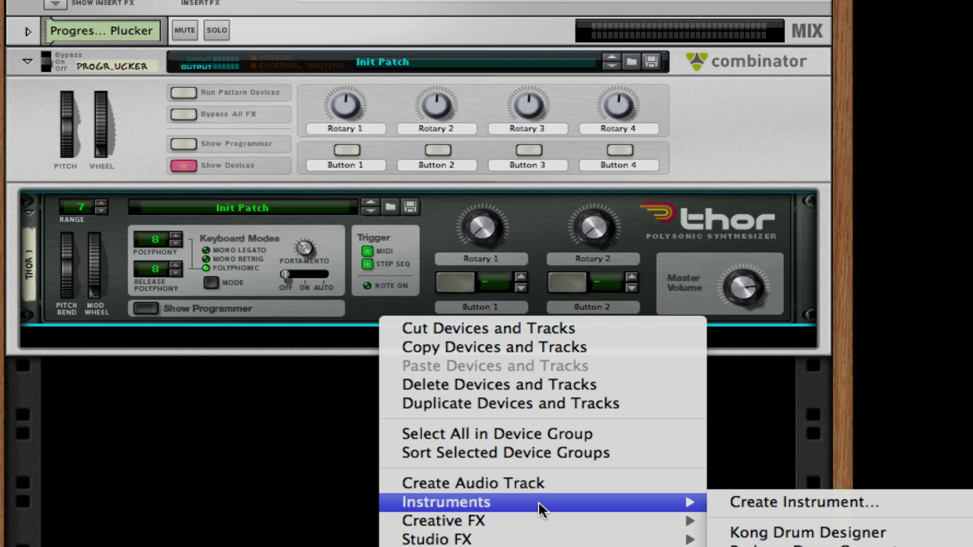
left_click(801, 543)
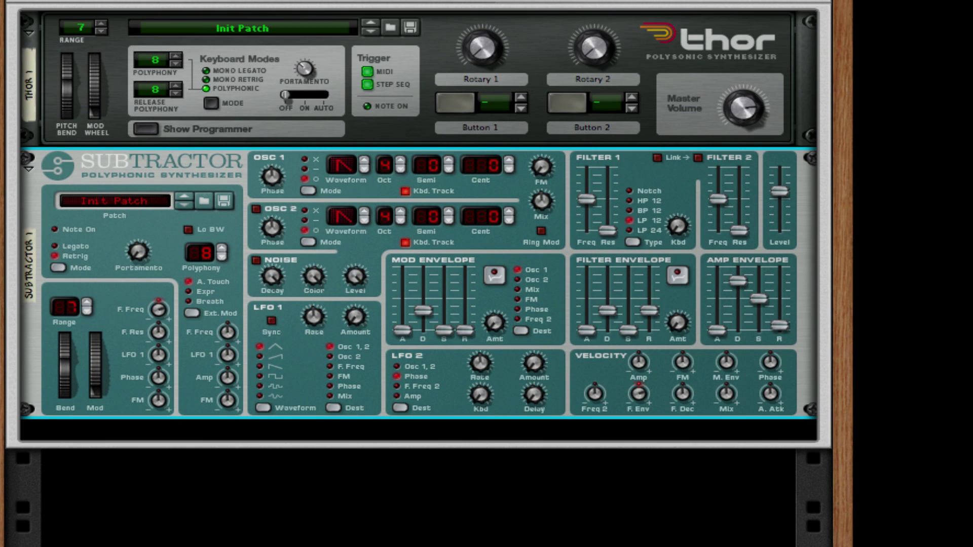
- Add an RV7000 reverb below the Subtractor, lower its decay and enable its EQ
right_click(299, 384)
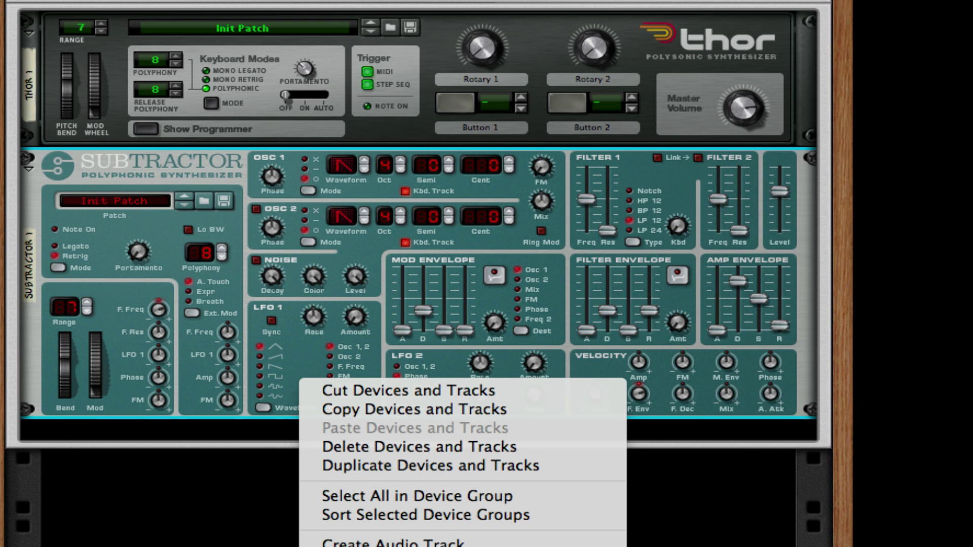
left_click(387, 404)
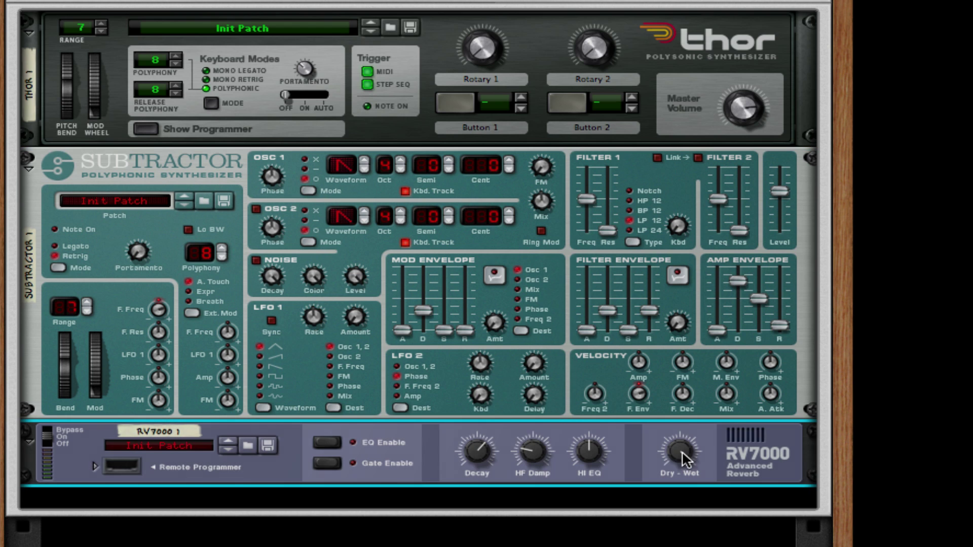
left_click_drag(469, 456, 483, 492)
left_click(330, 442)
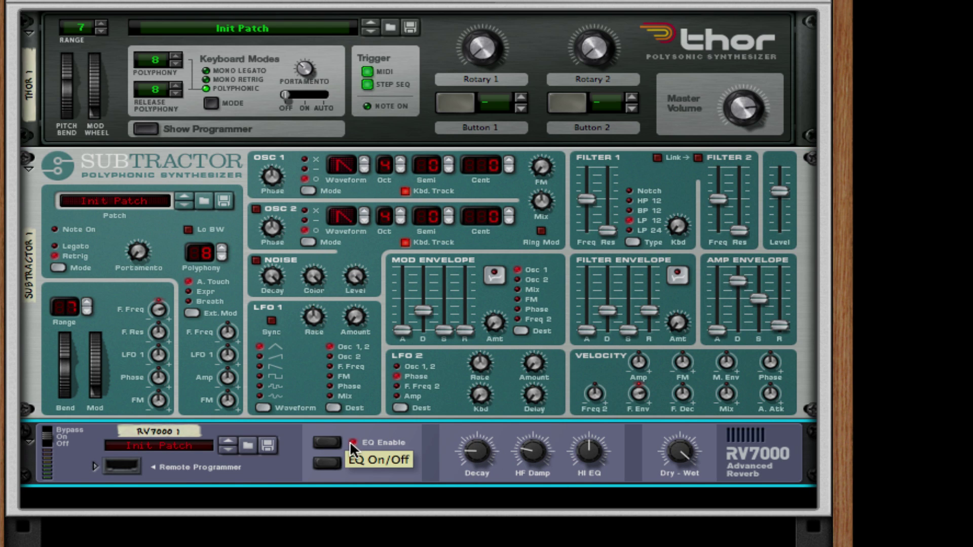
- Add an MClass Compressor below the reverb, lower its threshold and raise its input gain
right_click(424, 448)
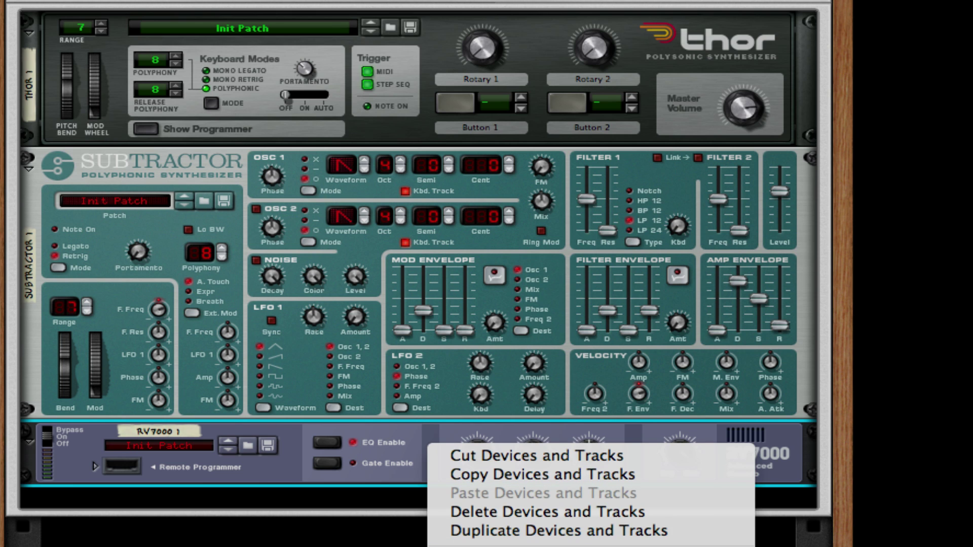
left_click(473, 491)
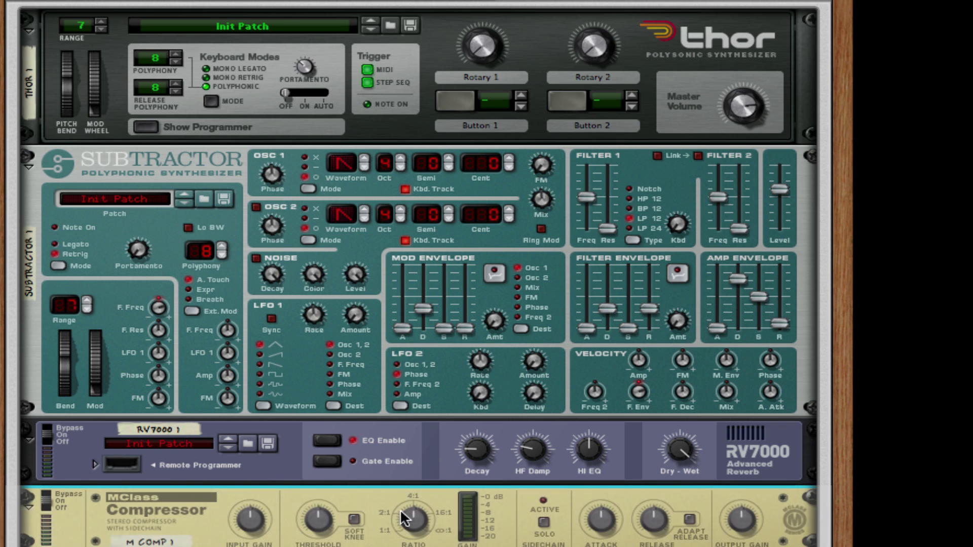
left_click_drag(320, 529, 321, 545)
mouse_move(249, 525)
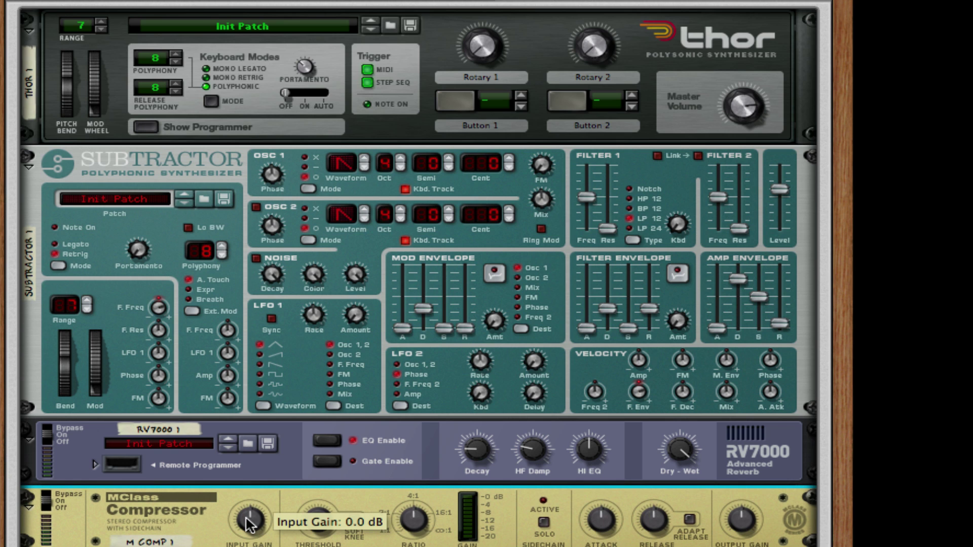
left_click_drag(250, 523, 250, 514)
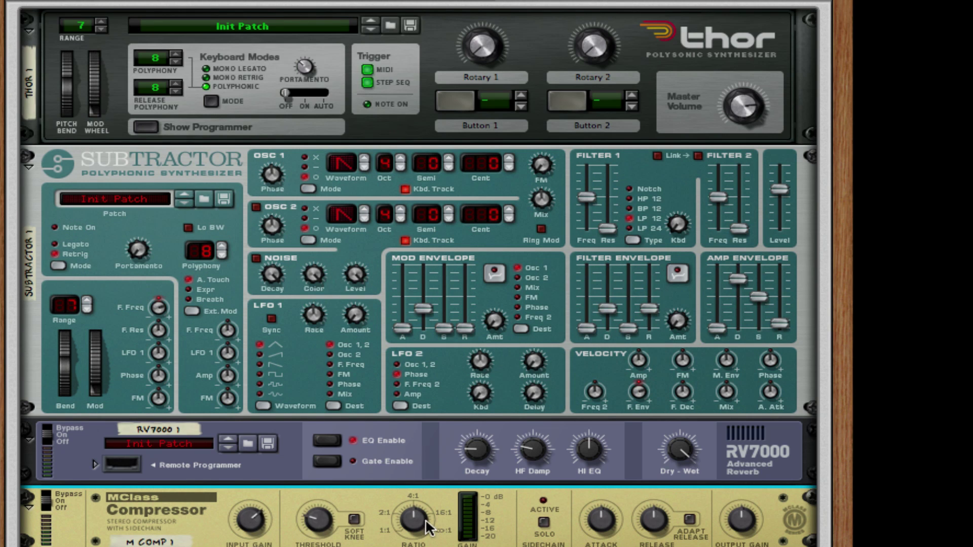
- Lower the MClass Compressor's attack and raise its release
left_click_drag(610, 535, 661, 517)
scroll(680, 497, "down", 3)
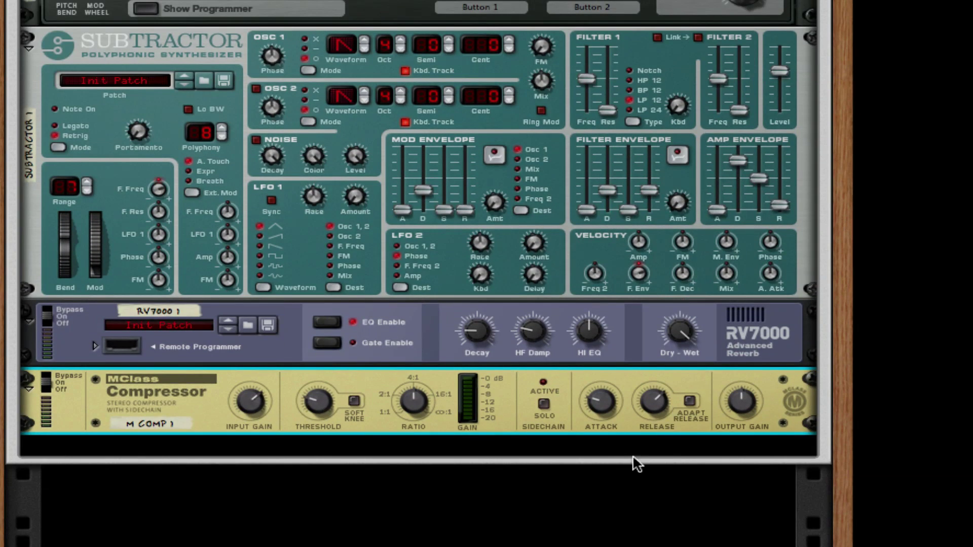
- Add The Echo delay below the MClass Compressor in the Combinator and raise its feedback
right_click(718, 384)
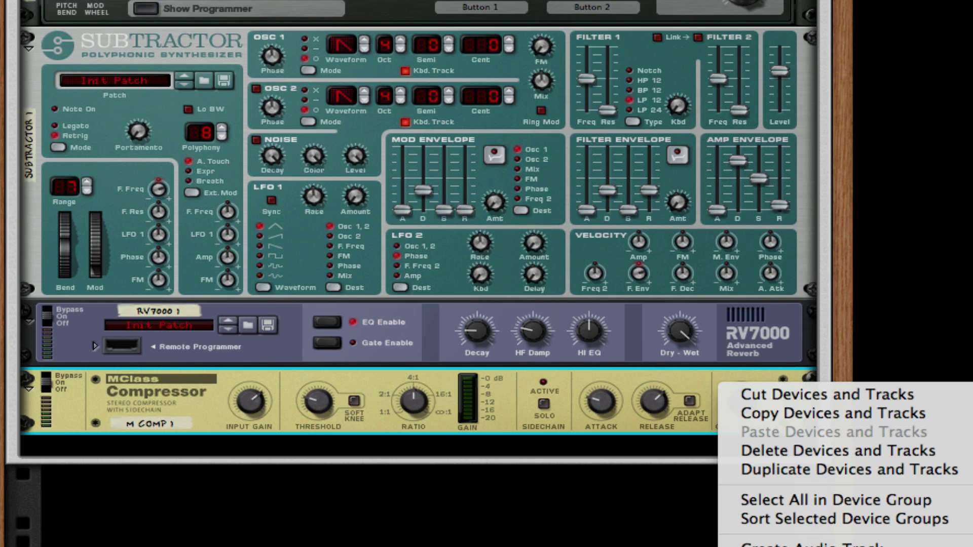
left_click(604, 452)
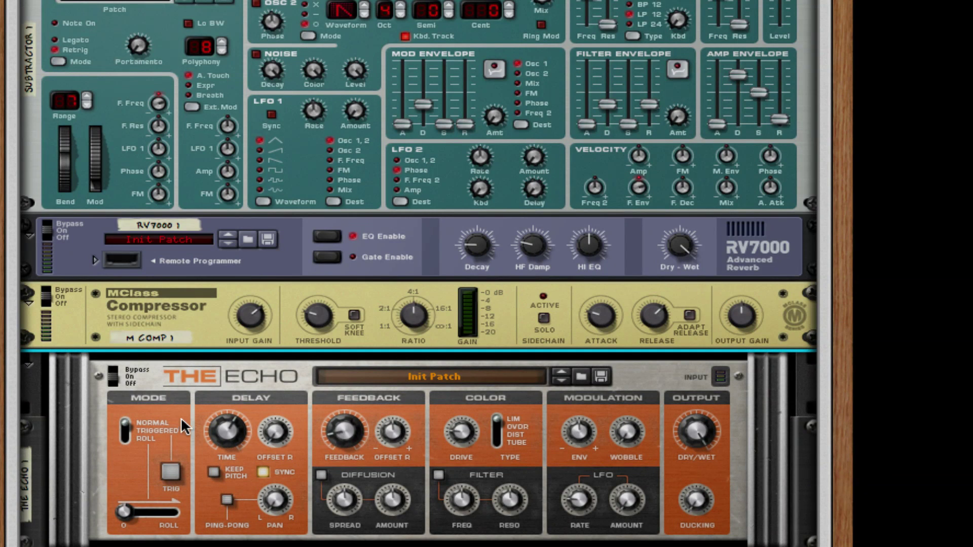
mouse_move(226, 444)
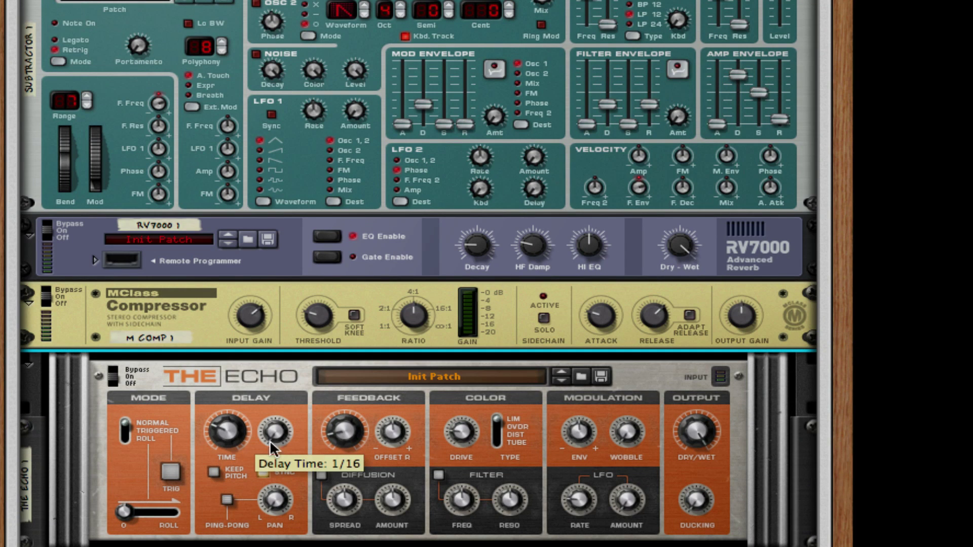
left_click_drag(361, 440, 358, 409)
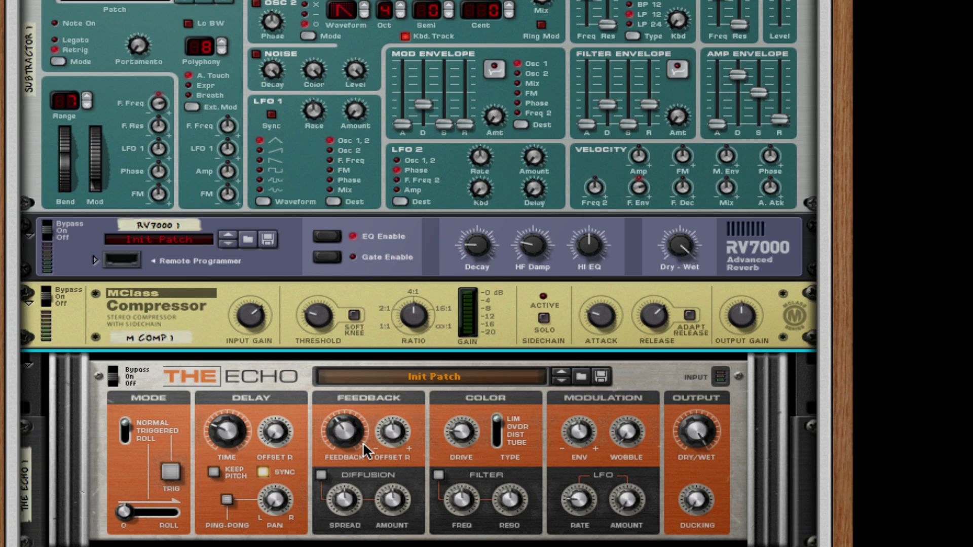
- Set the Subtractor's oscillator 1 octave to 3 and lower its Filter 1 frequency to 44
scroll(315, 479, "down", 2)
scroll(315, 479, "down", 2)
scroll(319, 478, "up", 7)
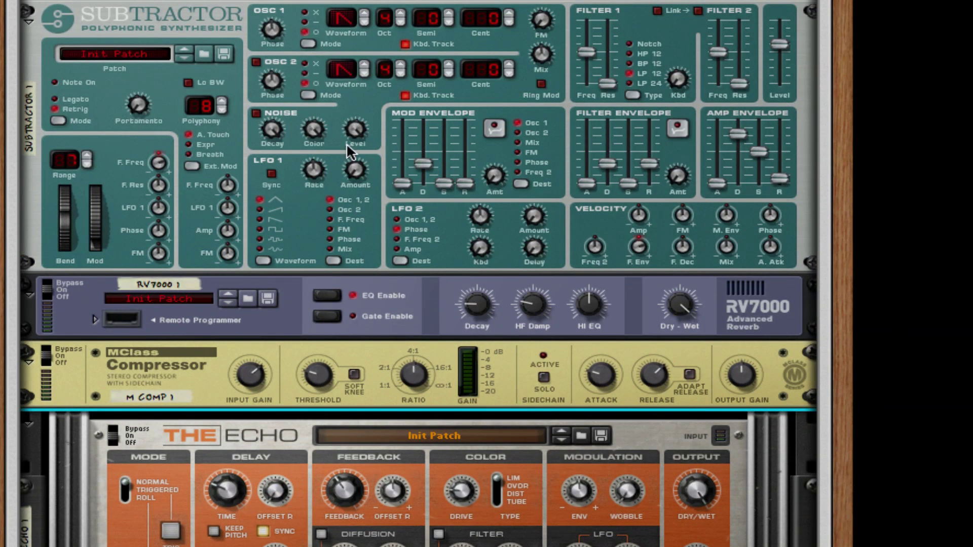
scroll(295, 119, "up", 1)
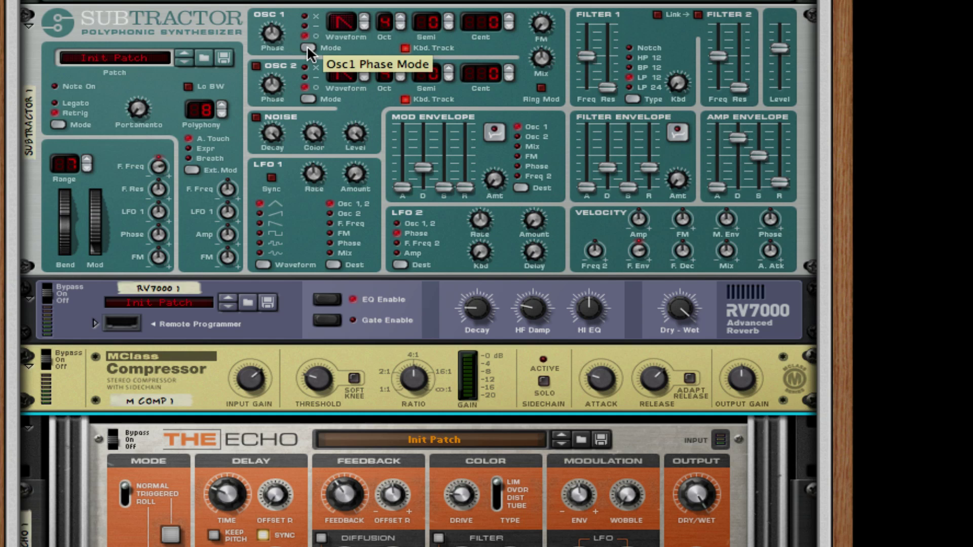
left_click(396, 26)
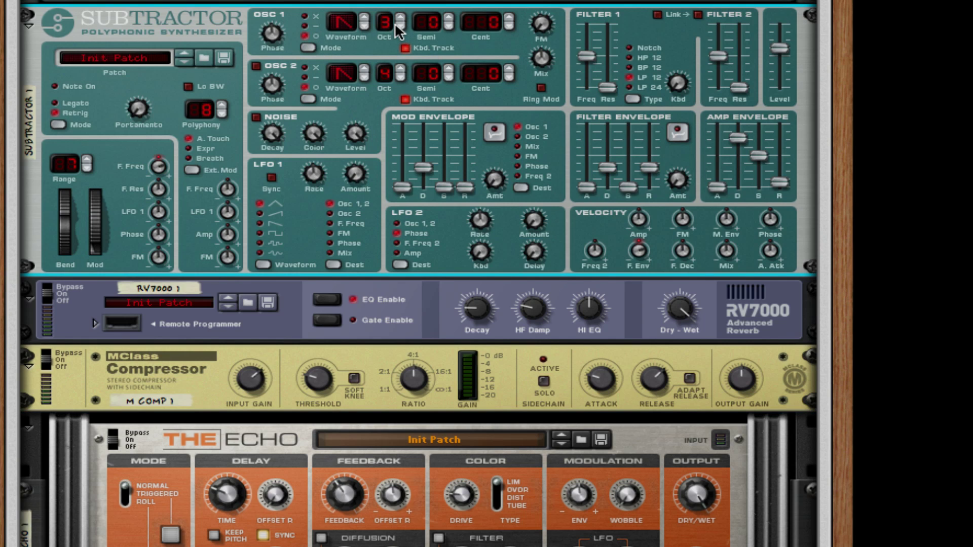
left_click_drag(583, 54, 585, 63)
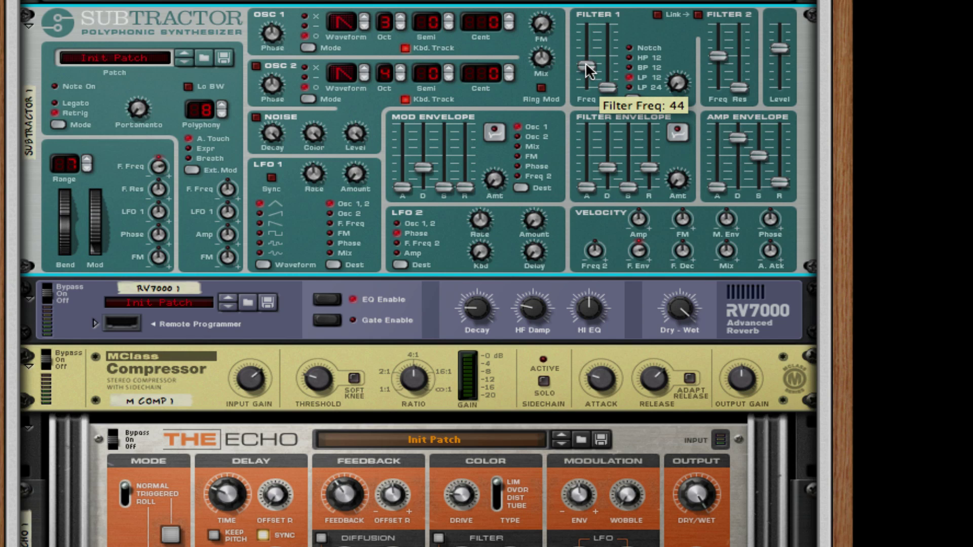
- Raise the Subtractor's output level and enable its second oscillator
left_click_drag(781, 47, 781, 38)
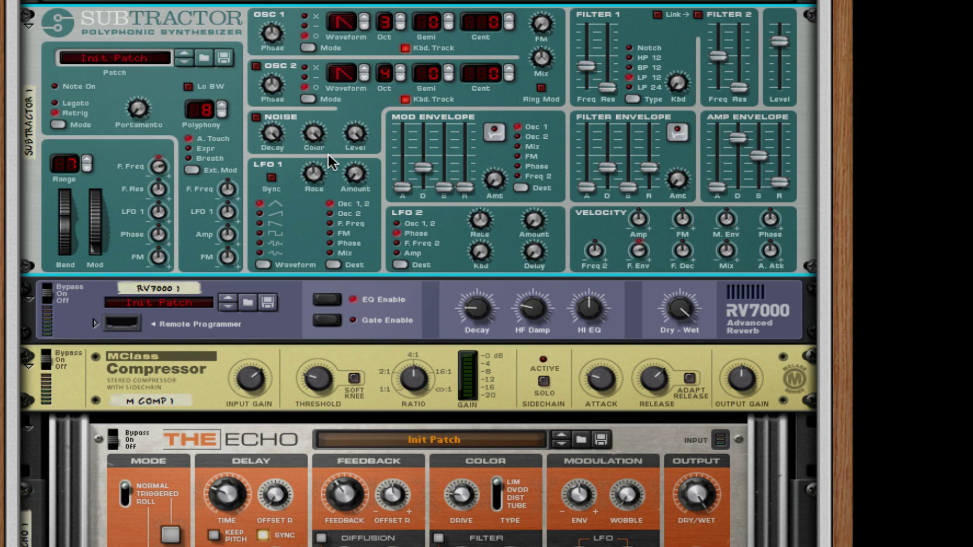
left_click(256, 66)
- On the back of the rack, connect The Echo's left main output to Thor's Audio In 1
key("Tab")
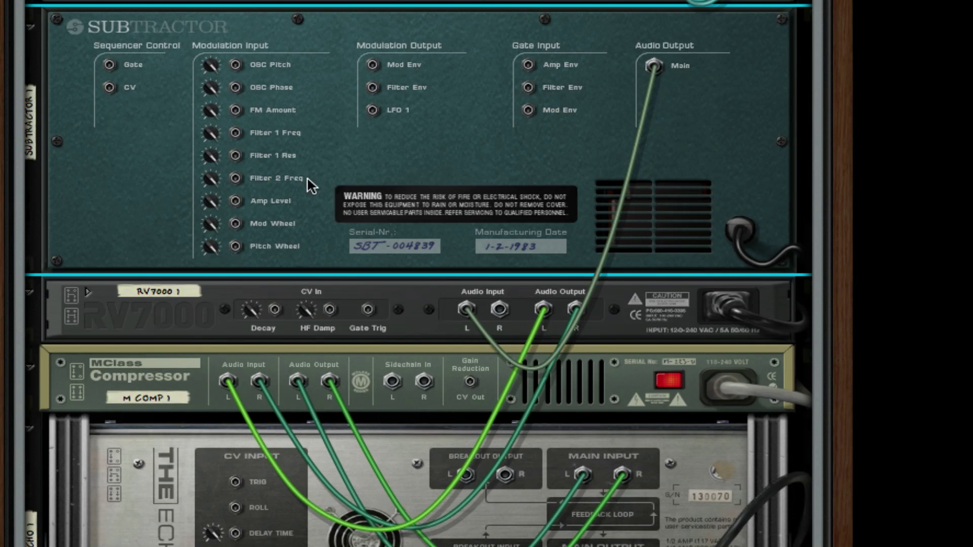
scroll(524, 213, "down", 5)
left_click_drag(583, 304, 639, 100)
scroll(641, 103, "down", 3)
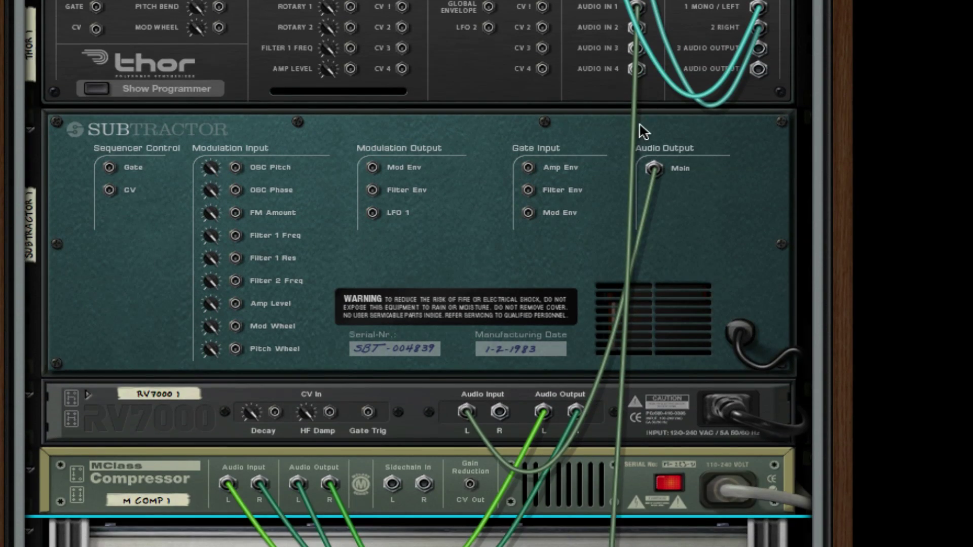
scroll(637, 126, "down", 3)
key("Tab")
- Collapse the Subtractor, RV7000, MClass Compressor and The Echo in the rack
scroll(628, 126, "down", 3)
scroll(619, 129, "up", 5)
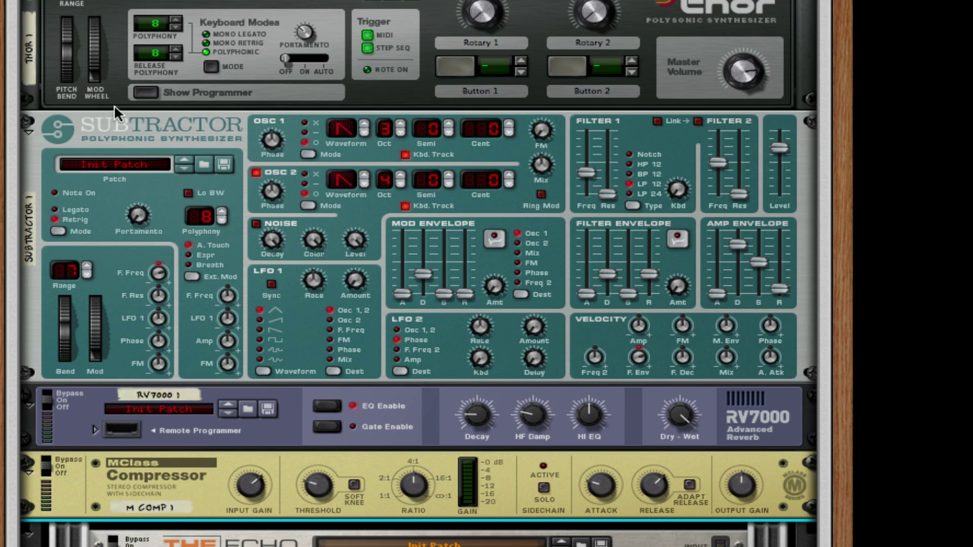
left_click(28, 127)
left_click(28, 161)
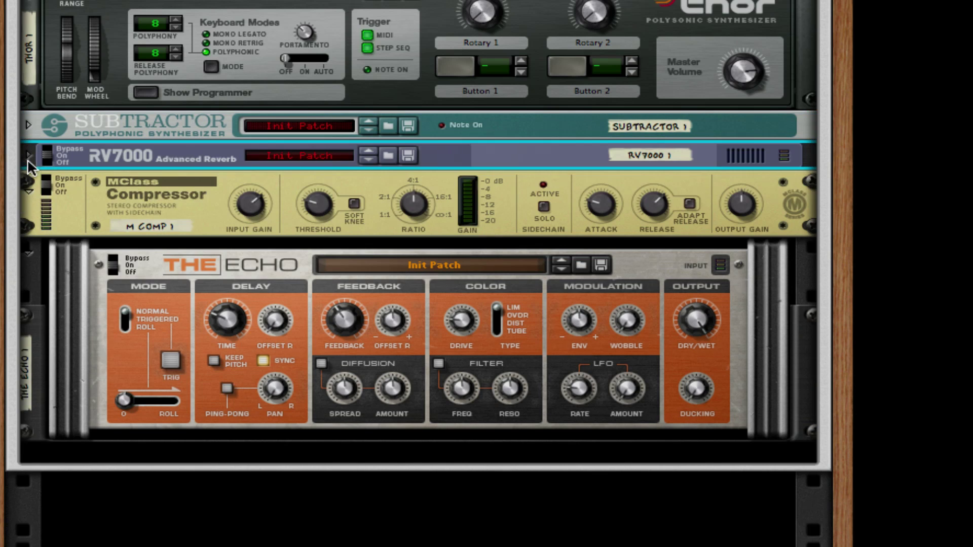
left_click(28, 189)
left_click(29, 219)
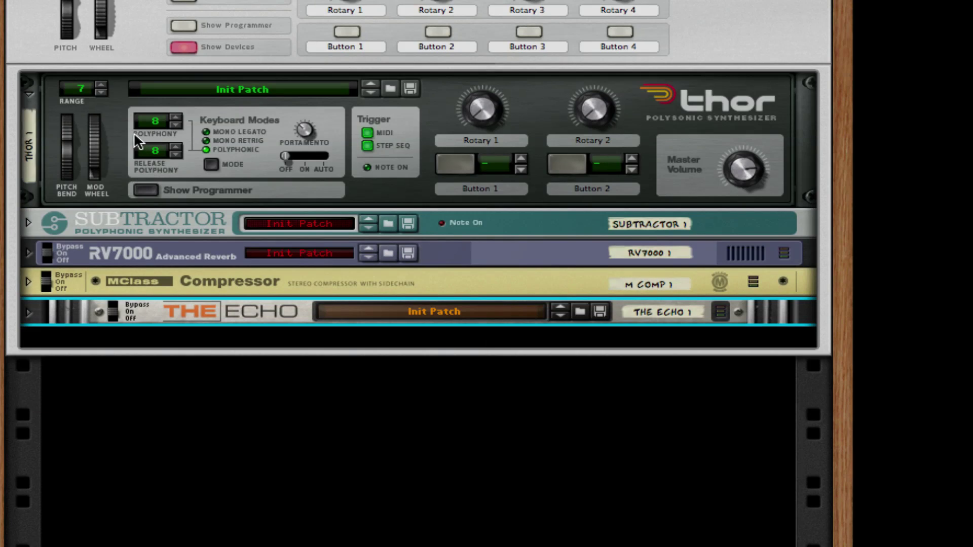
- Duplicate the Subtractor, RV7000, Compressor and Echo chain together directly below the original Echo
left_click(102, 219)
left_click(128, 319, "shift")
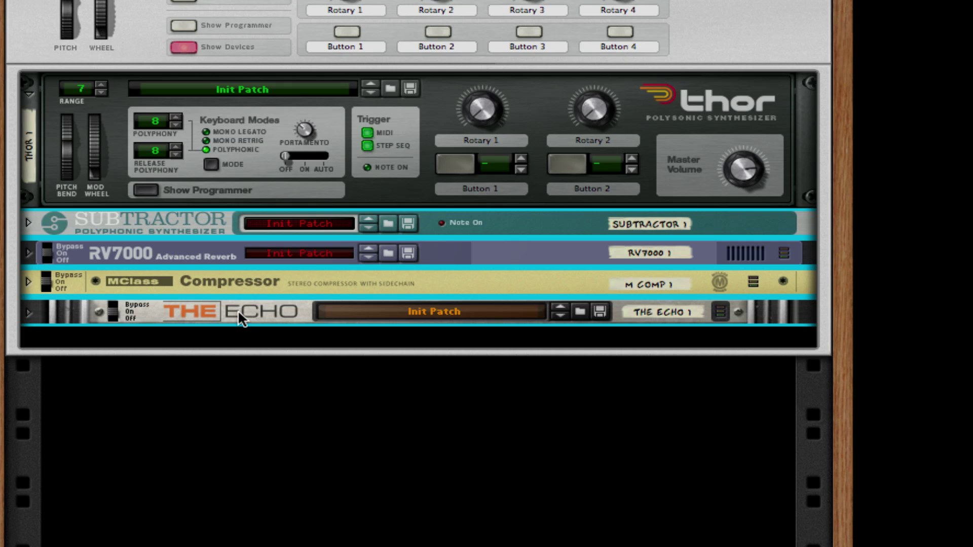
left_click_drag(238, 309, 238, 338)
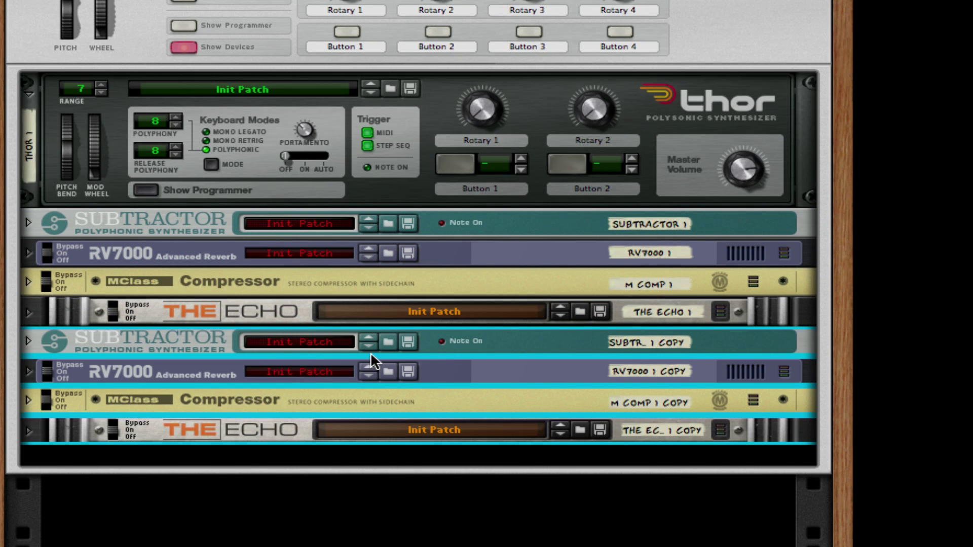
- Expand the Subtractor and Echo copies on the rack's back and connect the Echo copy's left main output to Thor's Audio In 2
key("Tab")
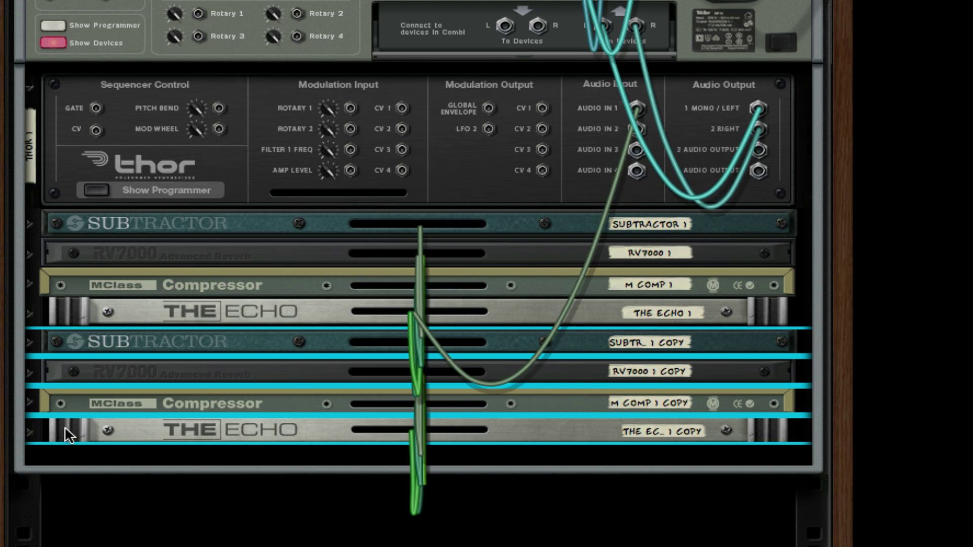
left_click(29, 342)
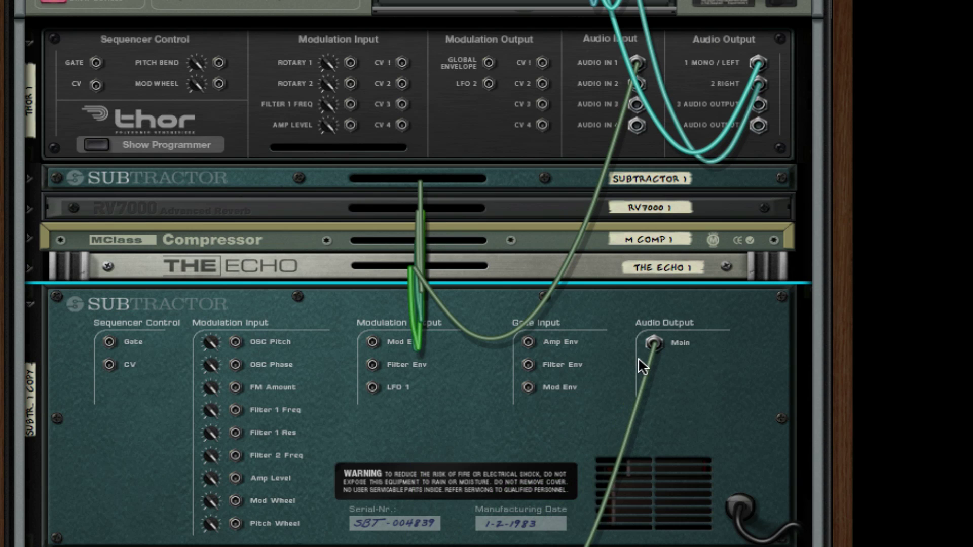
scroll(637, 357, "down", 8)
left_click(45, 312)
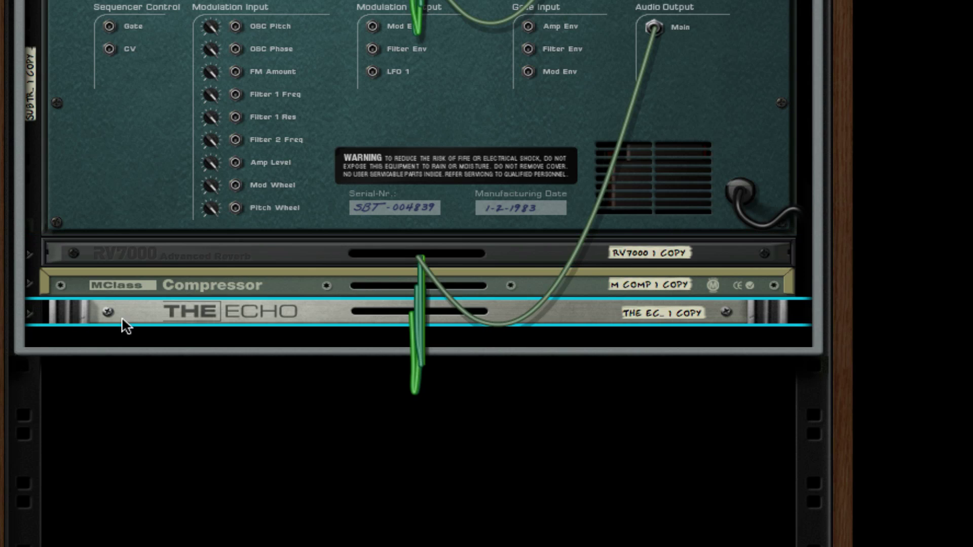
left_click(29, 313)
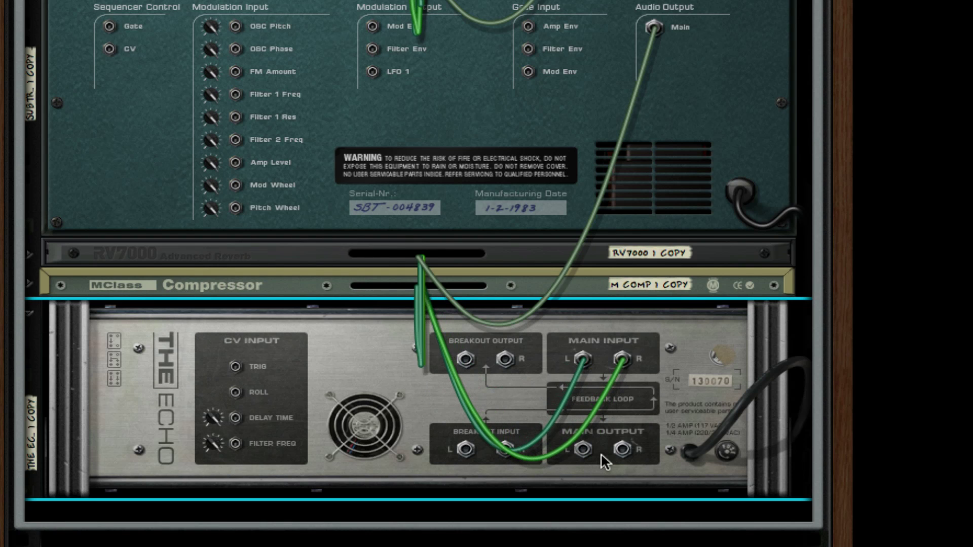
left_click_drag(583, 450, 642, 91)
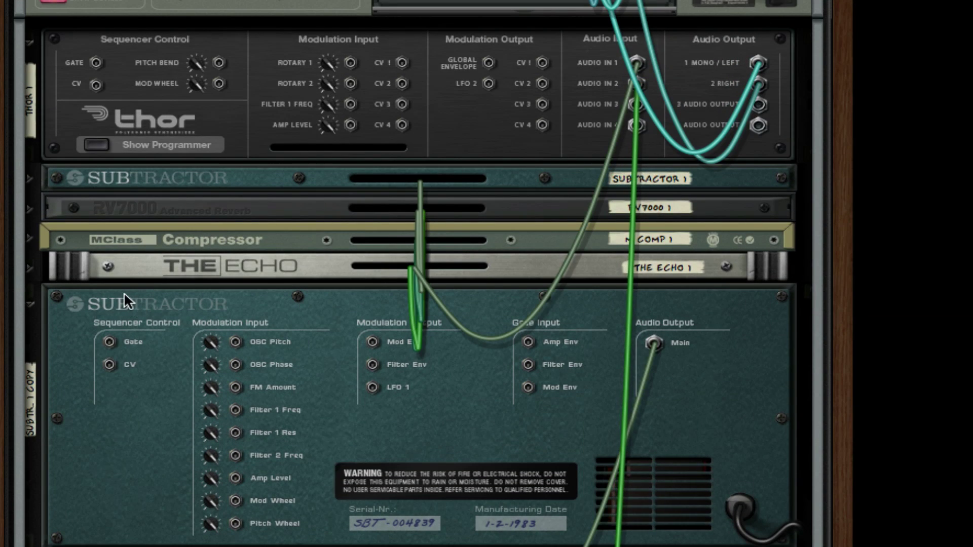
- Add an MClass Equalizer below the copied Echo
scroll(124, 292, "down", 5)
scroll(107, 365, "down", 4)
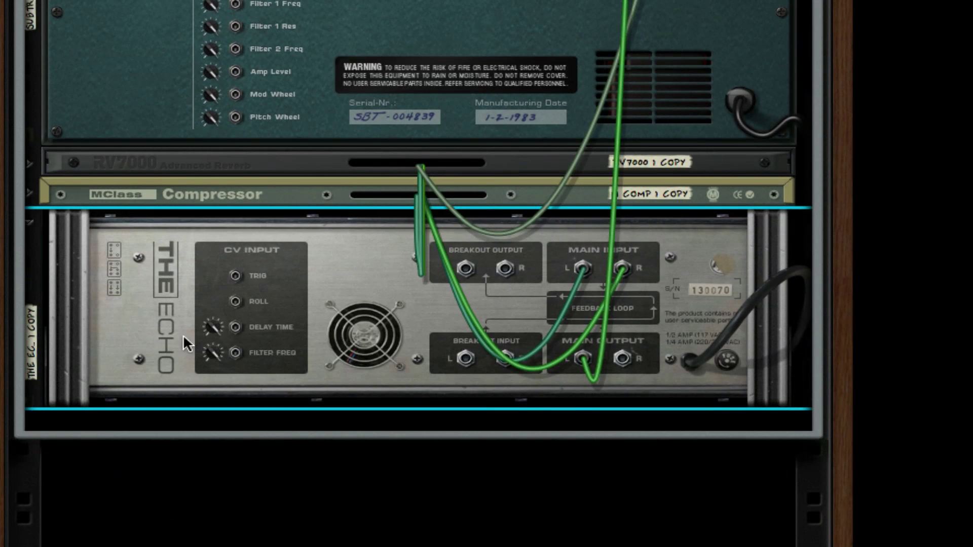
right_click(255, 327)
mouse_move(391, 544)
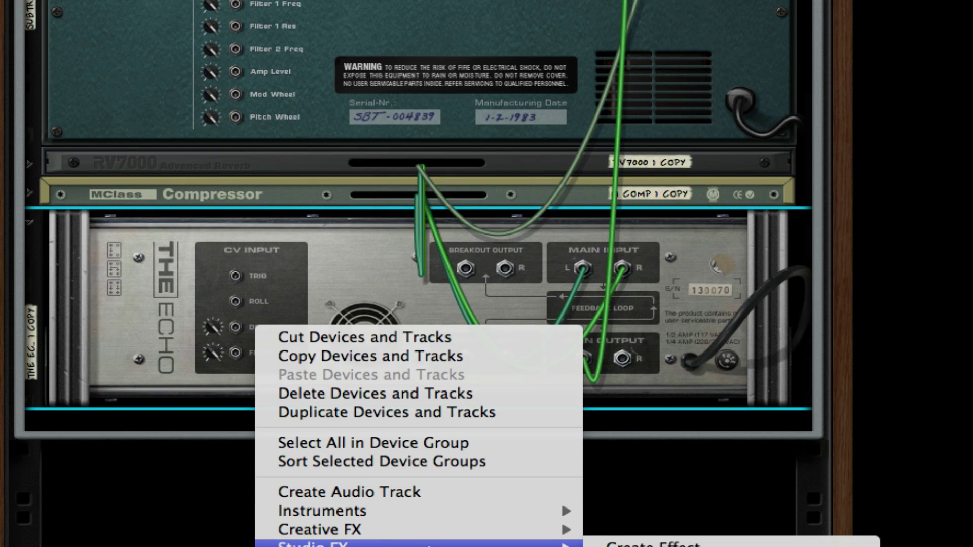
left_click(654, 546)
- Rewire the Echo copy's left output directly to Thor's Audio In 2, and Thor's stereo output into the Equalizer's audio inputs
right_click(578, 470)
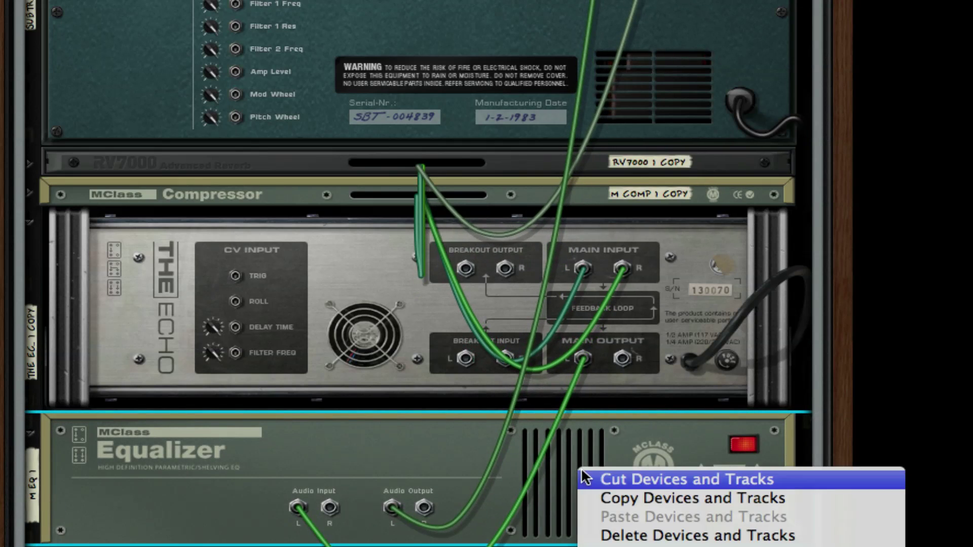
left_click(348, 458)
left_click_drag(392, 507, 582, 476)
left_click_drag(583, 359, 636, 34)
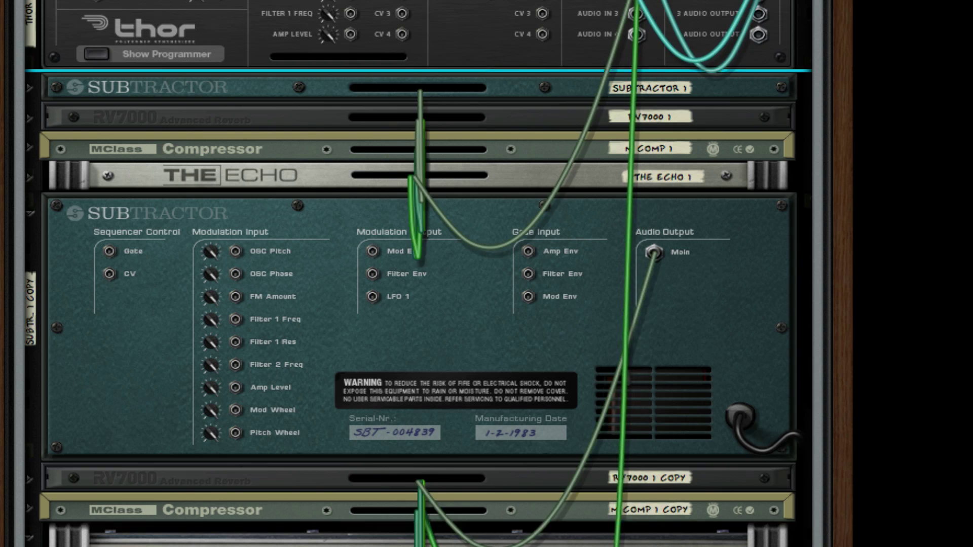
scroll(766, 314, "down", 8)
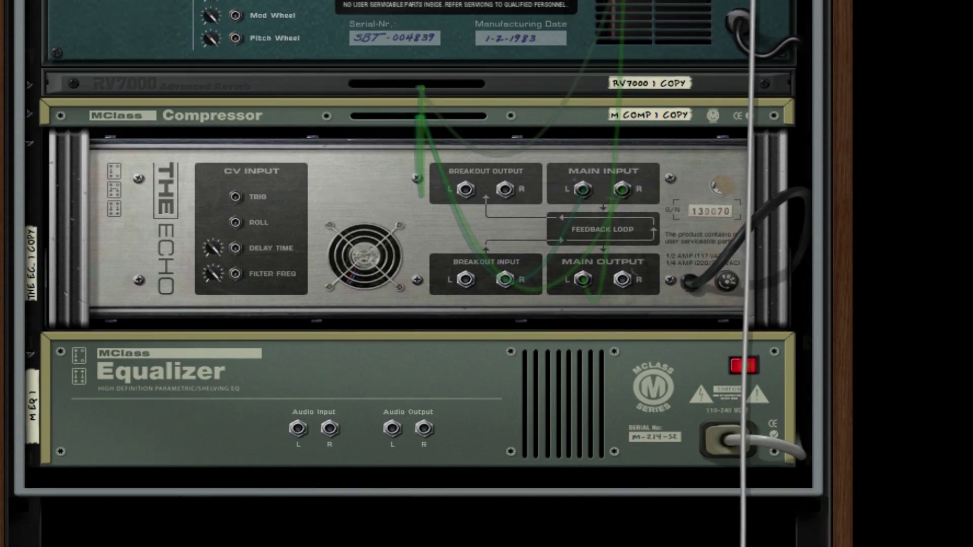
left_click_drag(745, 545, 298, 389)
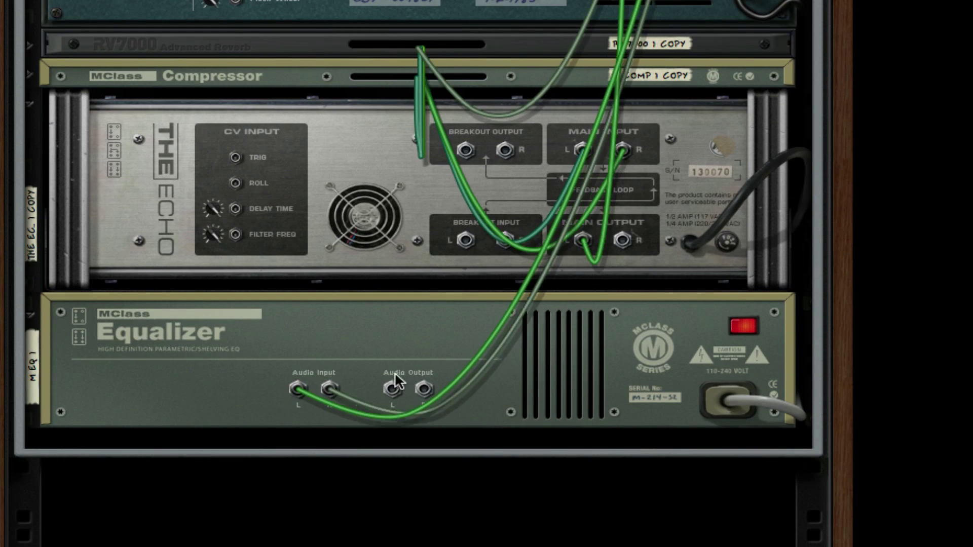
- Add an MClass Maximizer below the Equalizer and connect its audio outputs to the Combinator's From Devices inputs
right_click(510, 363)
left_click(405, 344)
right_click(583, 355)
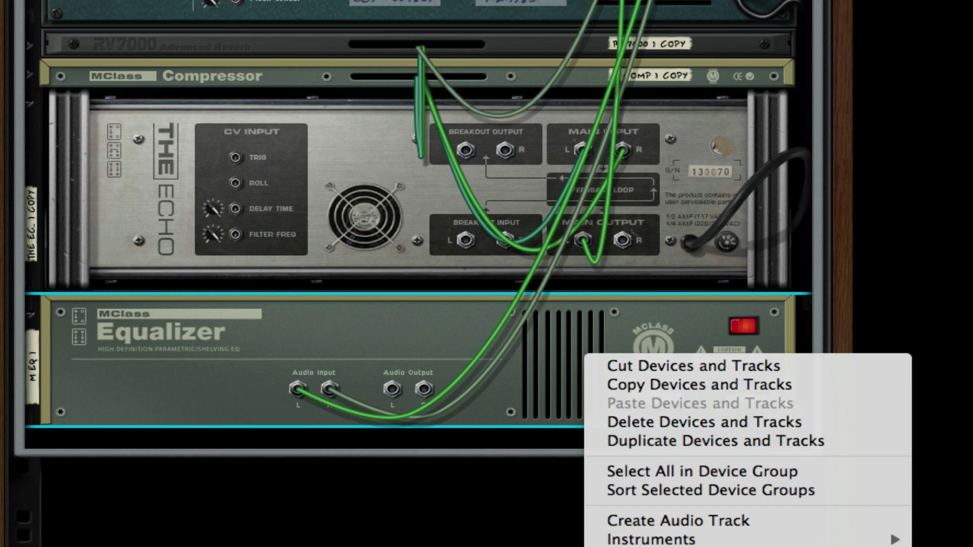
left_click(658, 546)
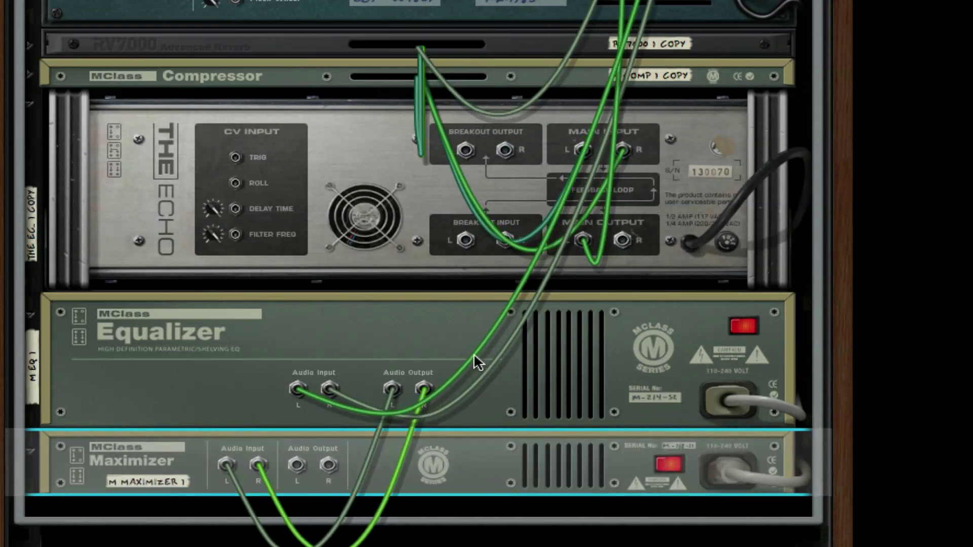
left_click_drag(296, 465, 602, 67)
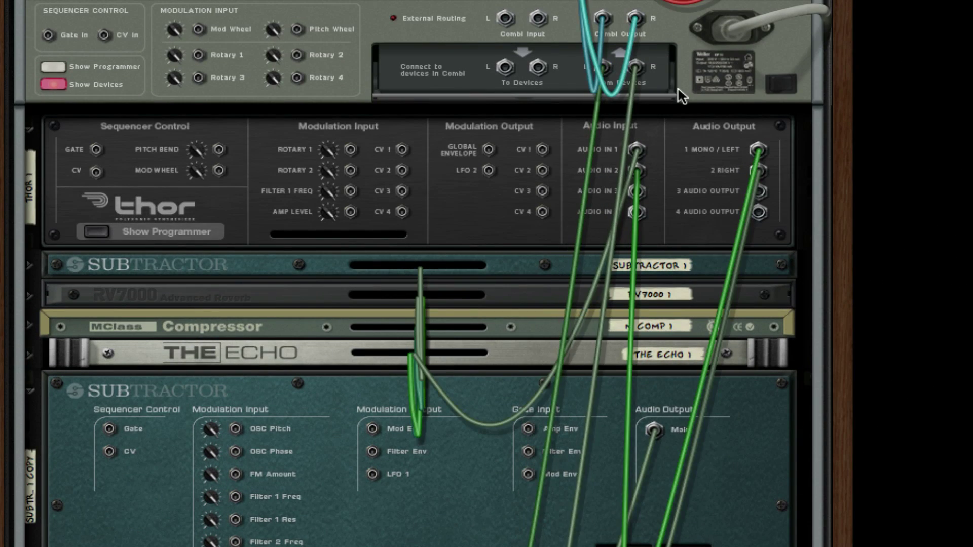
- Return to the rack's front and enable the Equalizer's Param 1 and Lo Cut bands
key("Tab")
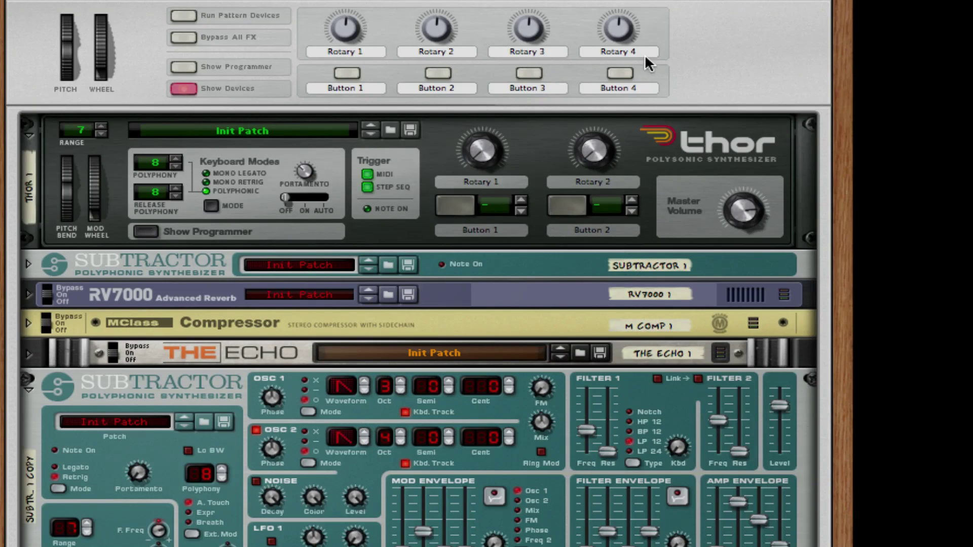
scroll(689, 246, "down", 8)
scroll(689, 248, "down", 8)
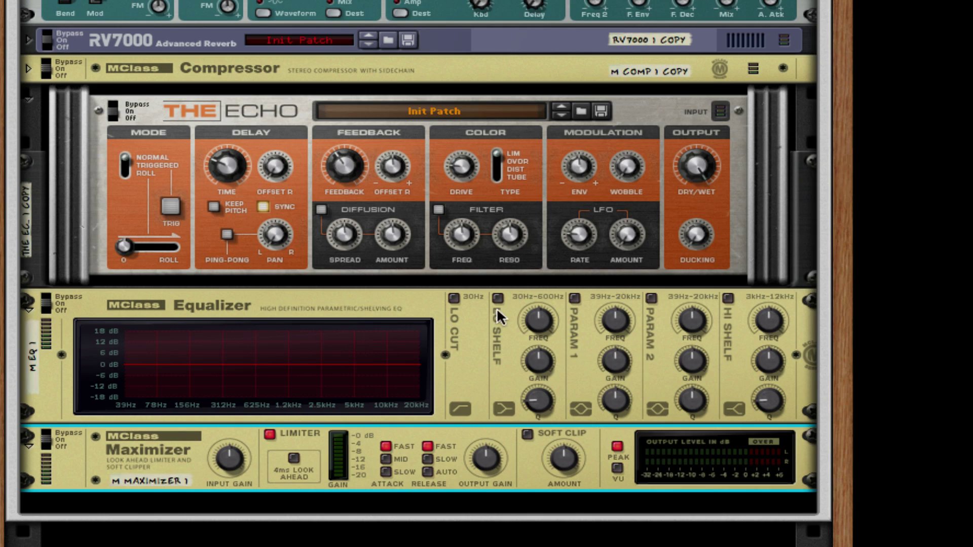
left_click(574, 298)
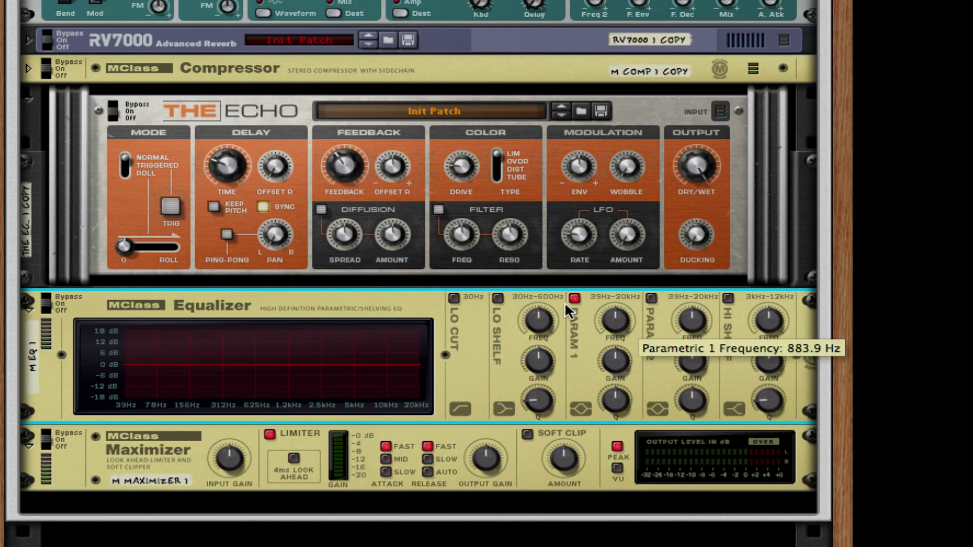
left_click(454, 298)
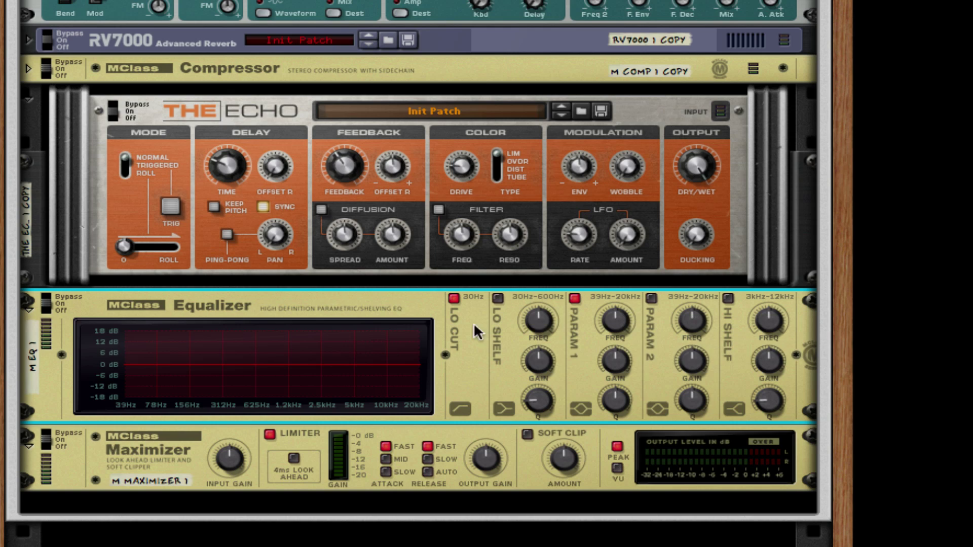
- Make the Equalizer's Param 1 a deep narrow cut near 165 Hz and enable Param 2 with a matching notch near 2.5 kHz
left_click_drag(615, 318, 704, 276)
left_click(652, 298)
left_click_drag(692, 321, 697, 301)
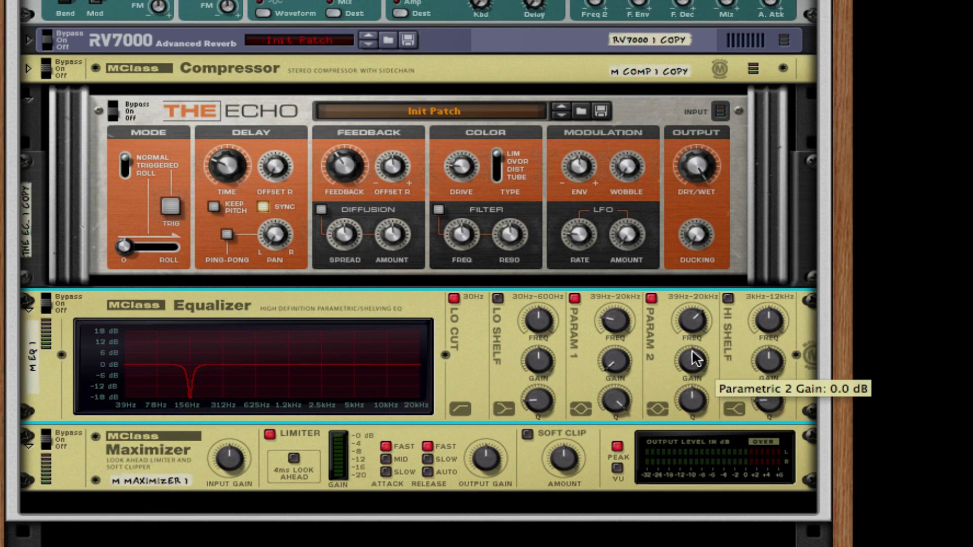
left_click_drag(694, 361, 695, 385)
- Enable the Equalizer's Hi Shelf at its lowest frequency, with a gain of about 2.3 dB and a Q of 0.50
left_click(729, 298)
left_click_drag(770, 320, 765, 355)
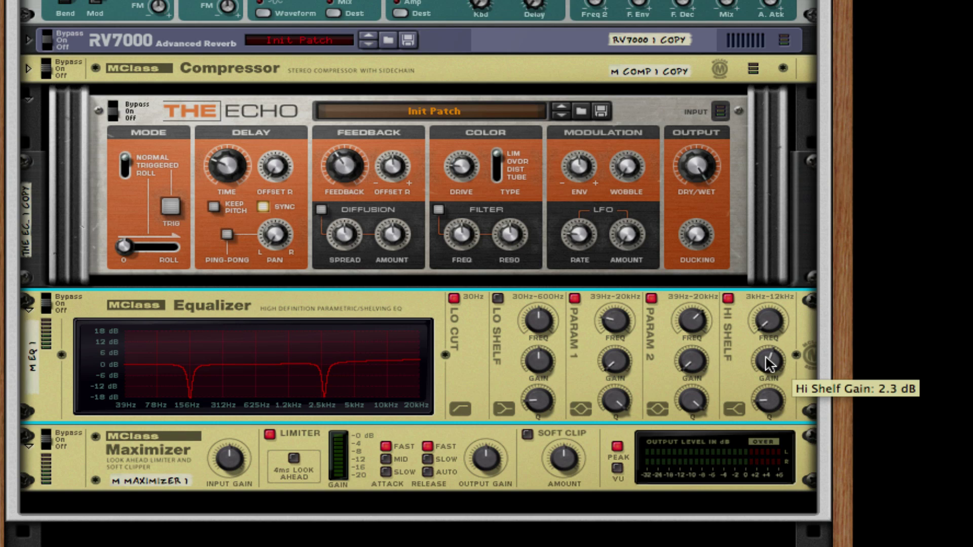
left_click_drag(771, 398, 771, 406)
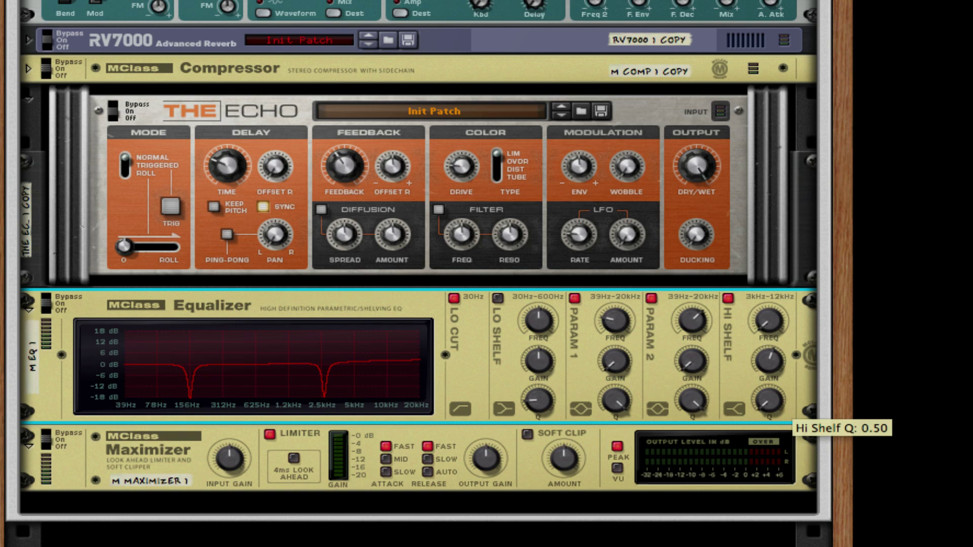
- On the Maximizer, switch off the Limiter, enable Soft Clip at 82, choose Auto release and set Input Gain to 2.2 dB
left_click(270, 435)
left_click(528, 435)
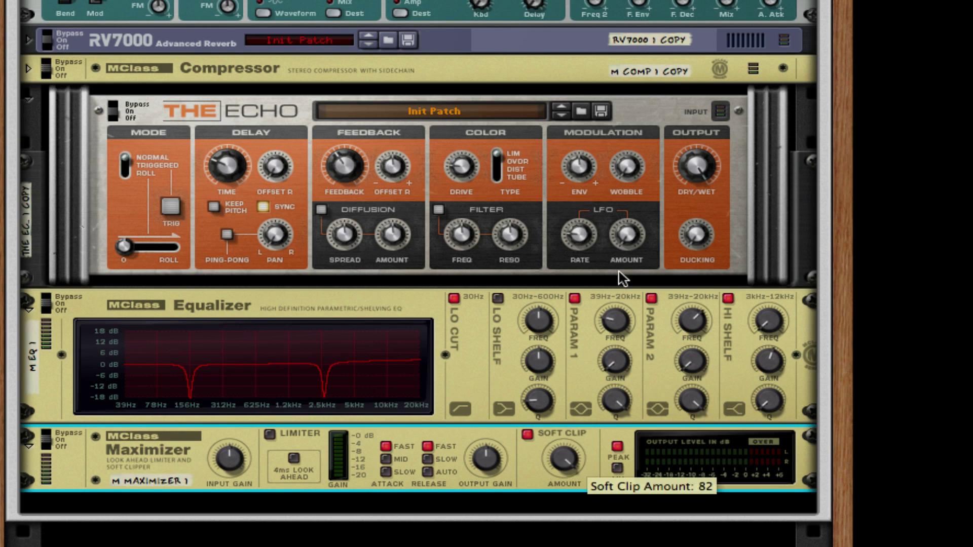
left_click(427, 471)
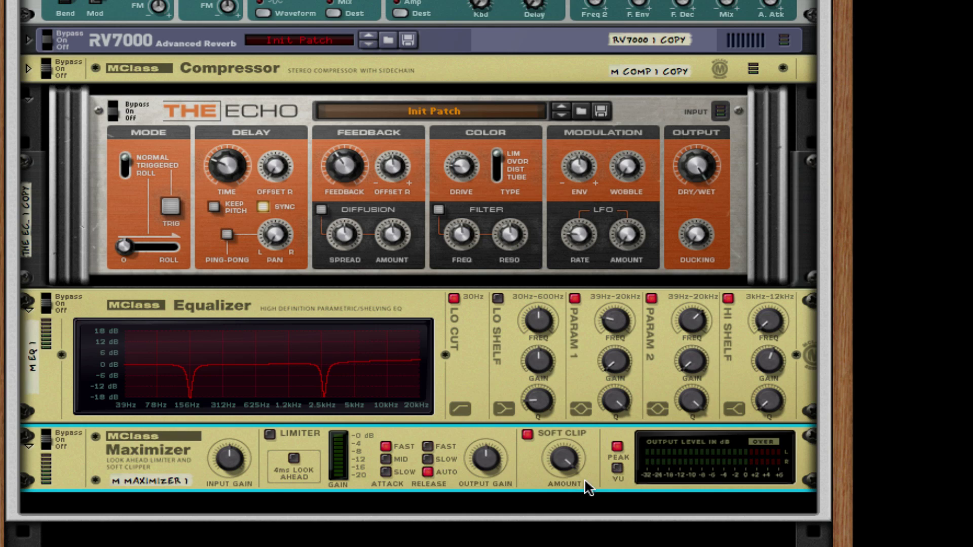
left_click_drag(247, 456, 247, 454)
left_click_drag(249, 458, 249, 455)
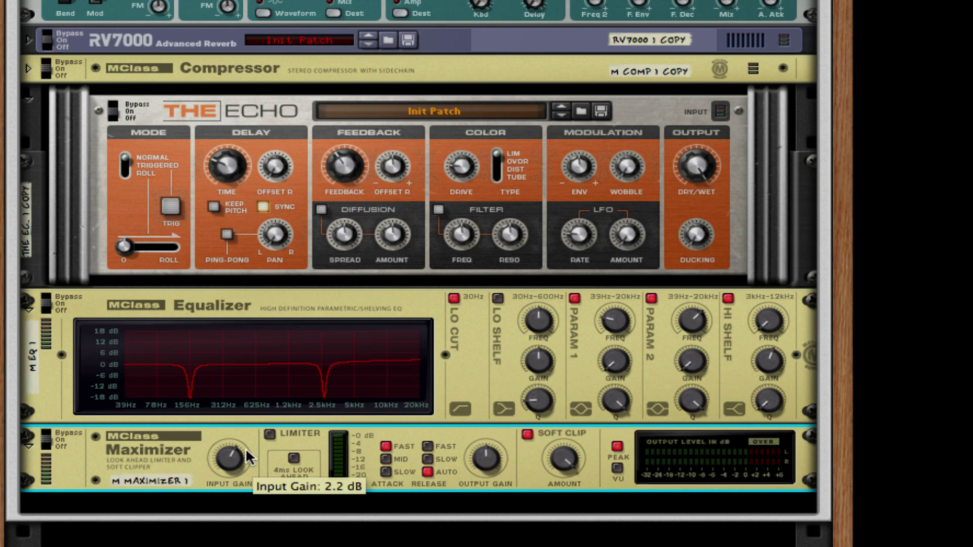
- Show Thor's programmer and disconnect oscillators 1, 2 and 3 from Filter 1
scroll(568, 406, "up", 10)
scroll(546, 411, "up", 3)
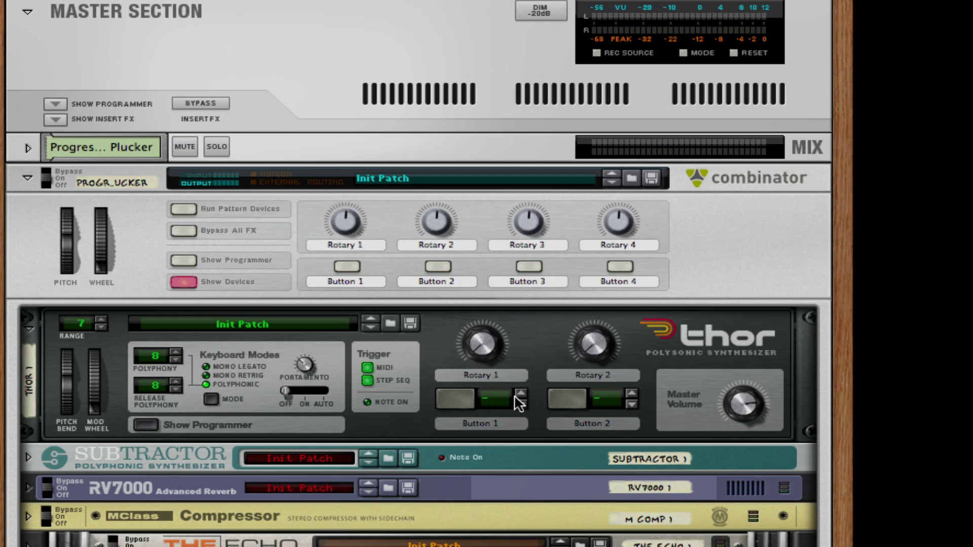
left_click(144, 409)
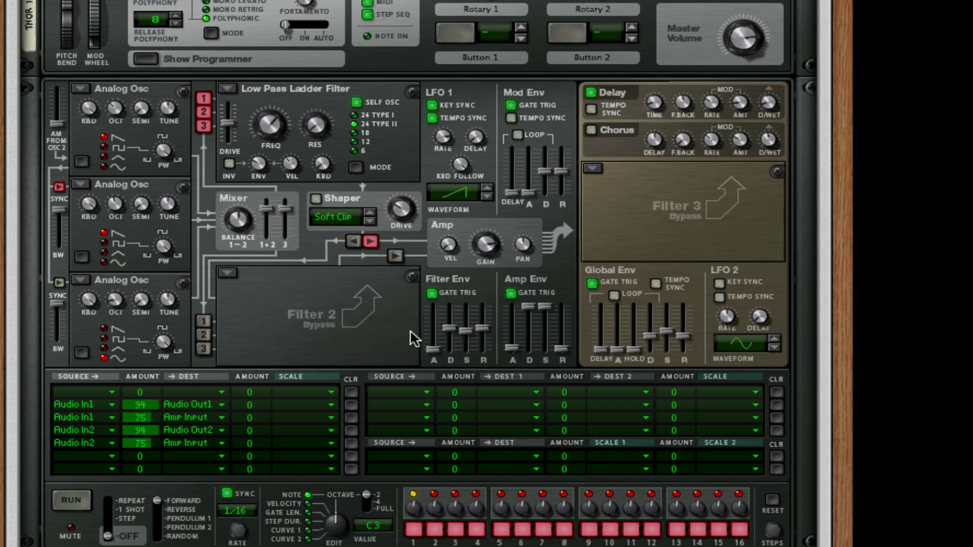
scroll(419, 307, "down", 5)
scroll(418, 307, "down", 5)
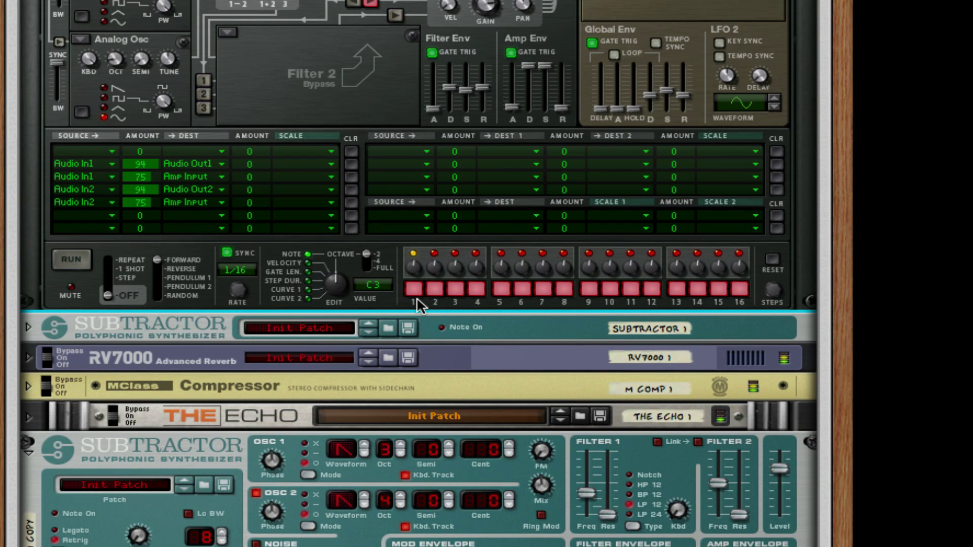
scroll(629, 385, "up", 6)
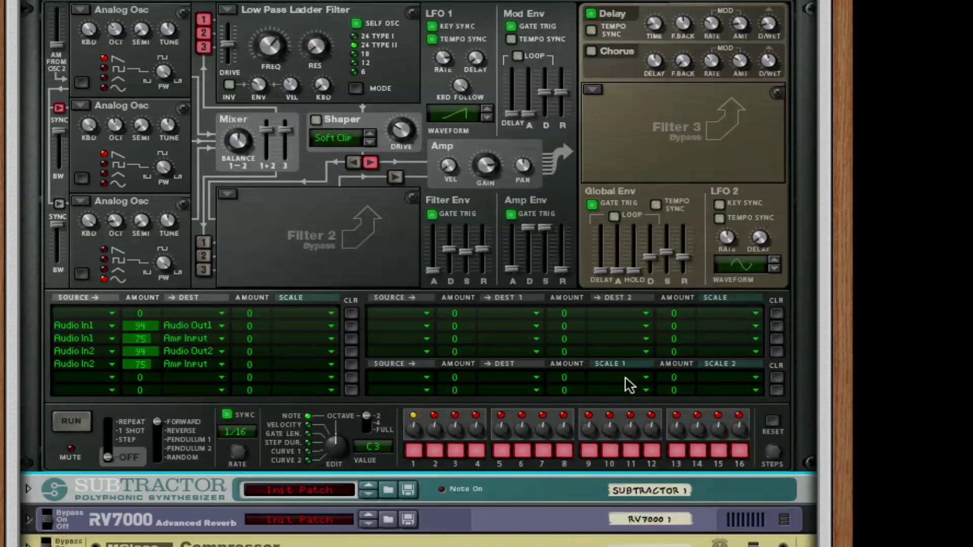
left_click(203, 20)
left_click(203, 32)
left_click(203, 47)
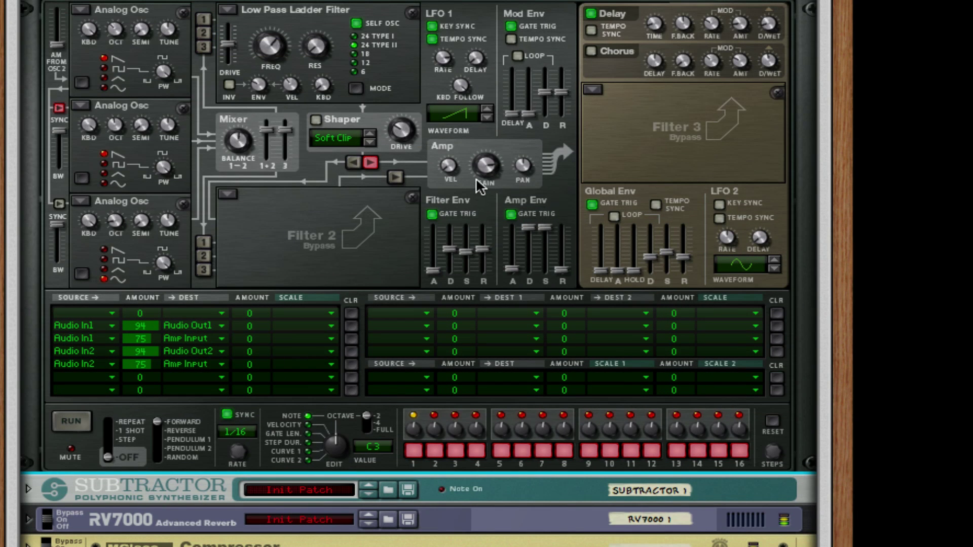
mouse_move(479, 185)
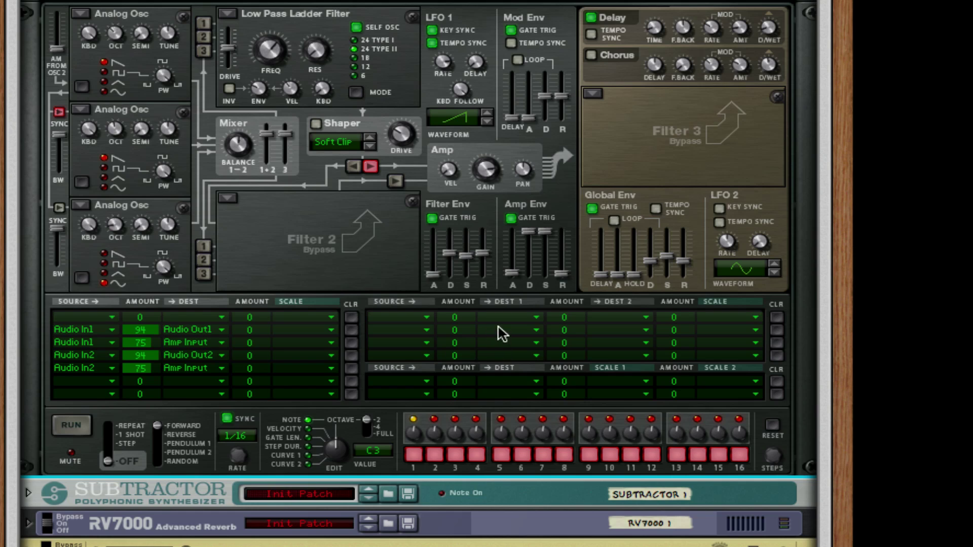
- Lower the Dry/Wet mix on both RV7000 reverbs, setting the copy's to 10
scroll(499, 332, "down", 8)
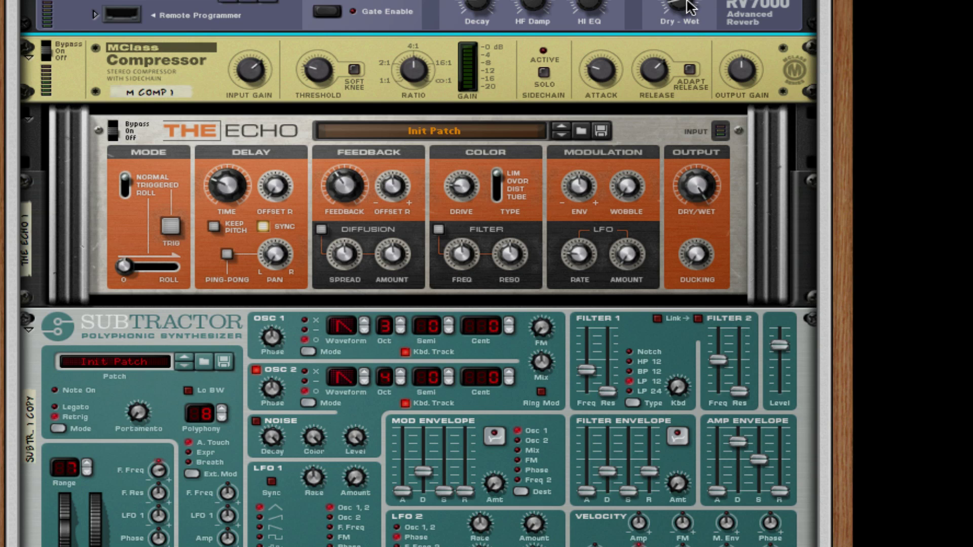
mouse_move(689, 7)
scroll(689, 8, "down", 2)
scroll(737, 86, "down", 15)
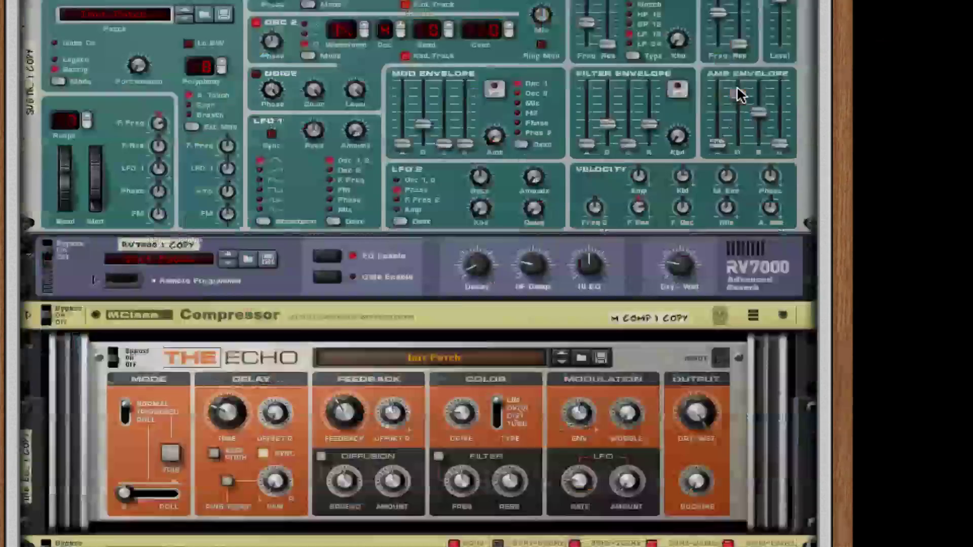
scroll(737, 87, "up", 3)
scroll(681, 21, "down", 5)
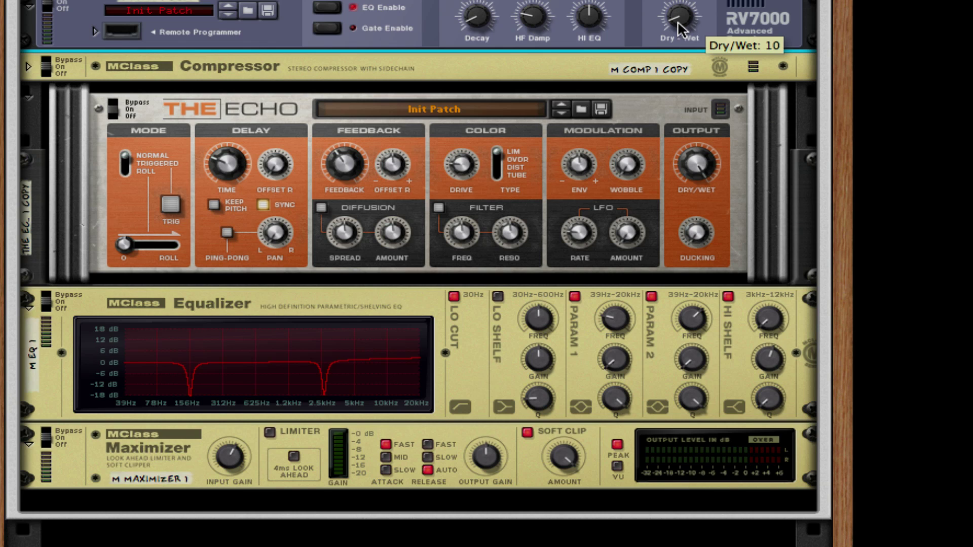
scroll(922, 84, "up", 10)
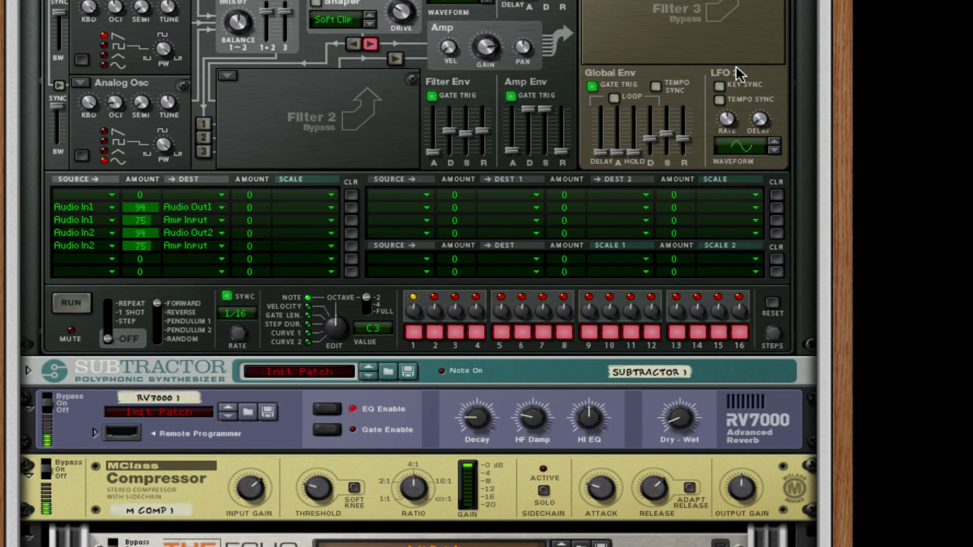
scroll(419, 109, "up", 5)
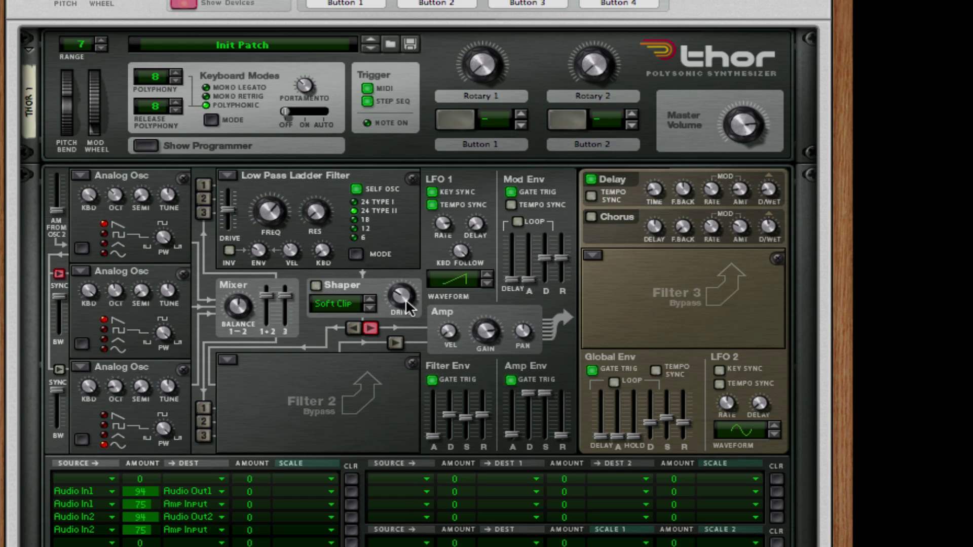
- Create automation lanes for Thor's Osc 1, Osc 2 and Osc 3 To Filter 1 Enable switches and the Filter 1 Freq knob
scroll(403, 307, "down", 5)
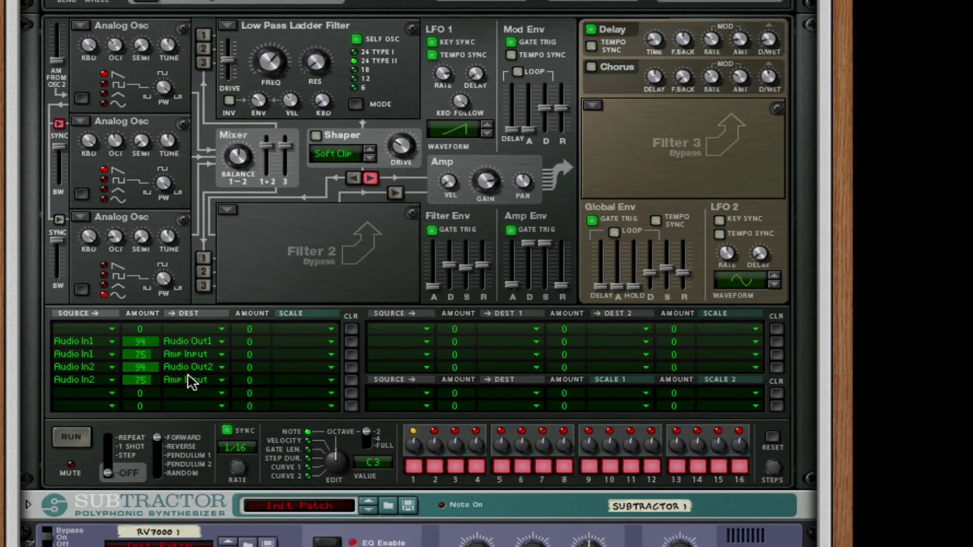
right_click(206, 34)
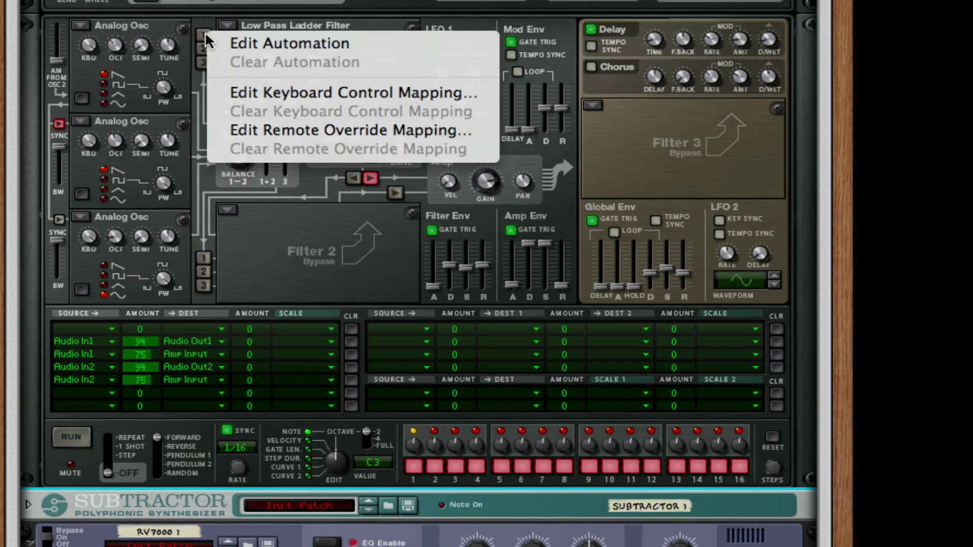
left_click(234, 56)
right_click(202, 38)
left_click(203, 62)
right_click(202, 62)
left_click(239, 67)
right_click(282, 59)
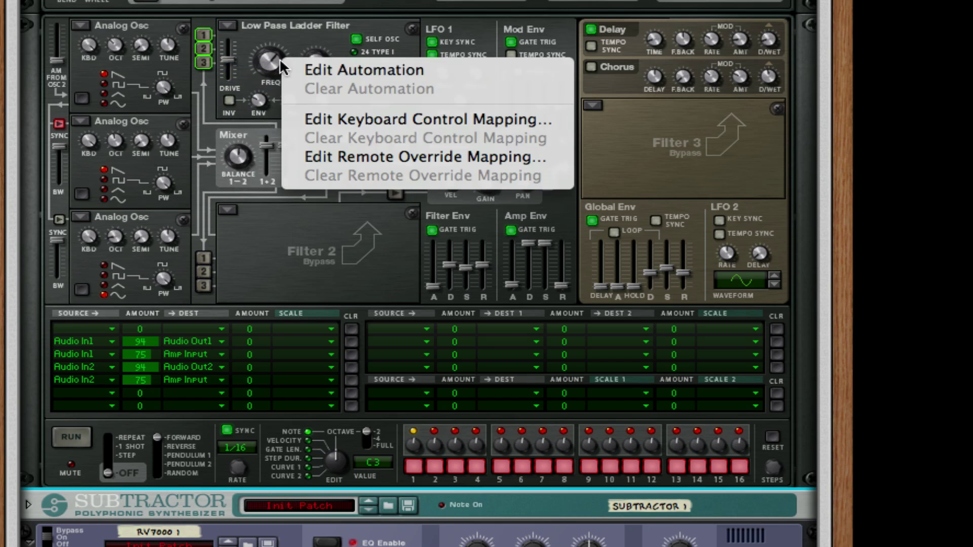
left_click(302, 74)
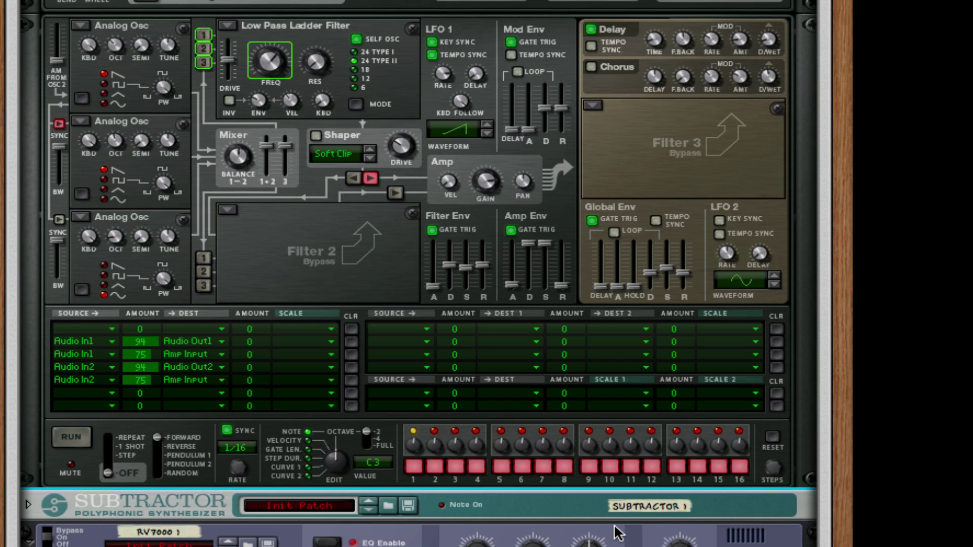
scroll(613, 532, "down", 3)
scroll(502, 325, "up", 3)
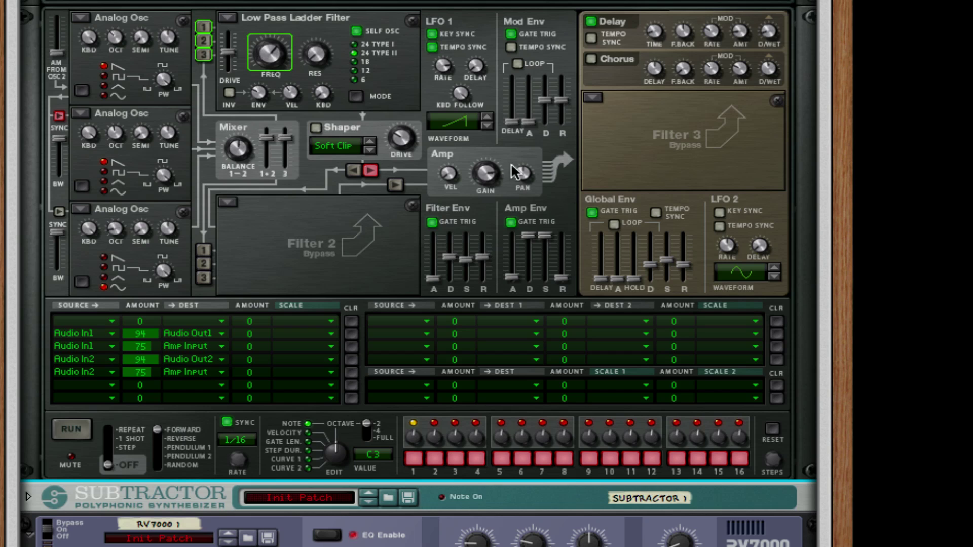
right_click(204, 27)
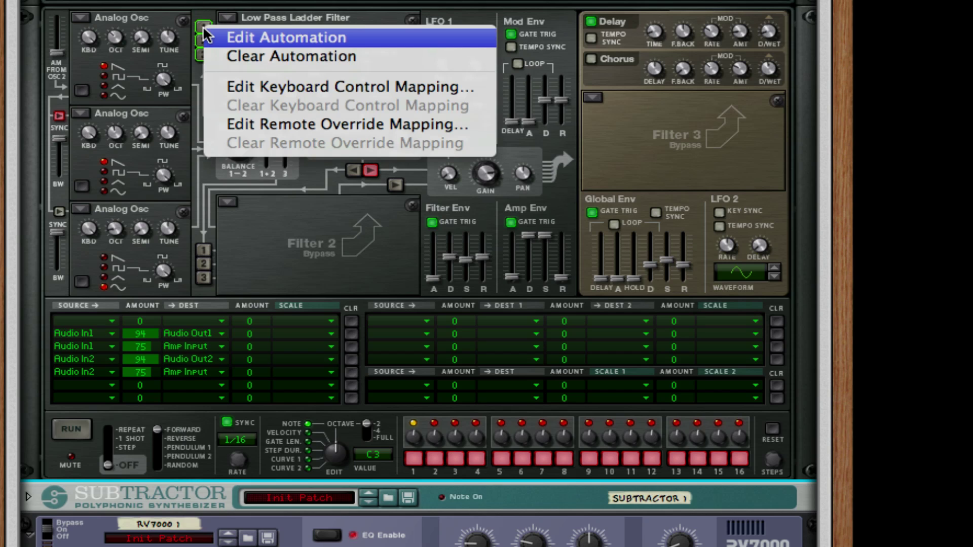
left_click(282, 33)
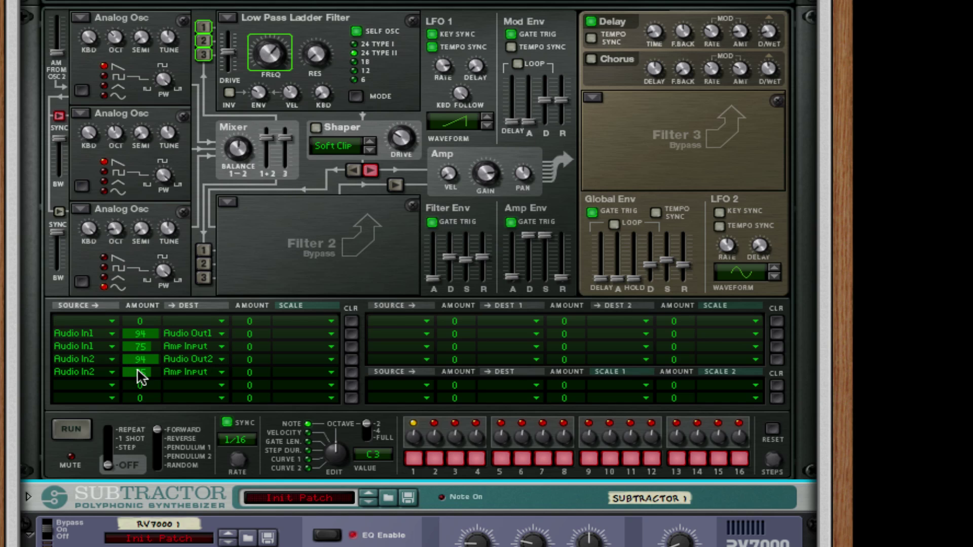
right_click(152, 333)
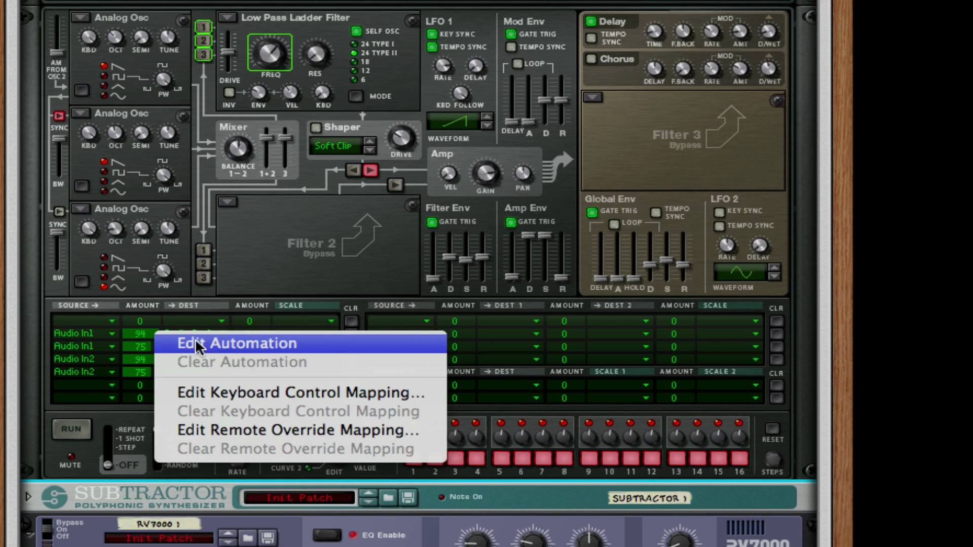
left_click(137, 345)
right_click(139, 345)
left_click(142, 373)
right_click(144, 358)
left_click(143, 376)
right_click(141, 372)
left_click(188, 382)
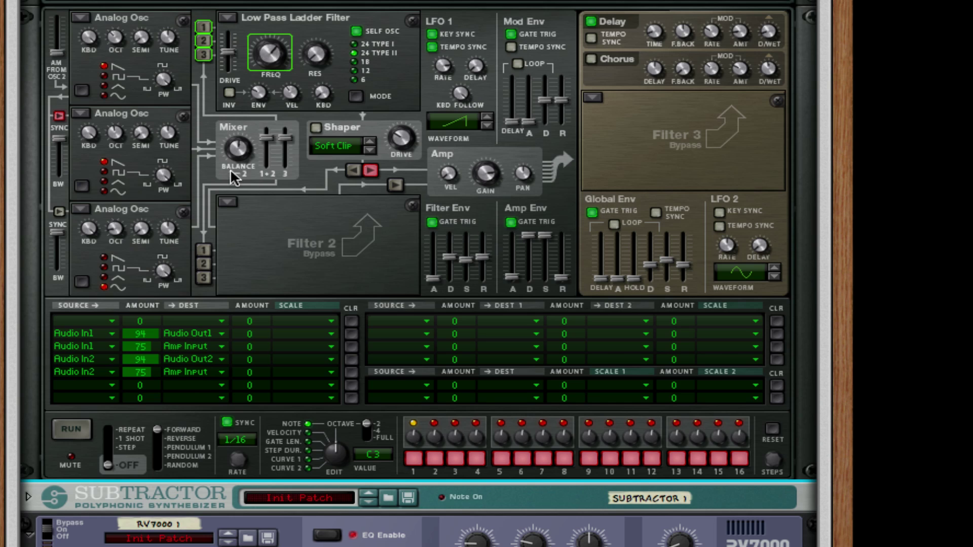
left_click(205, 41)
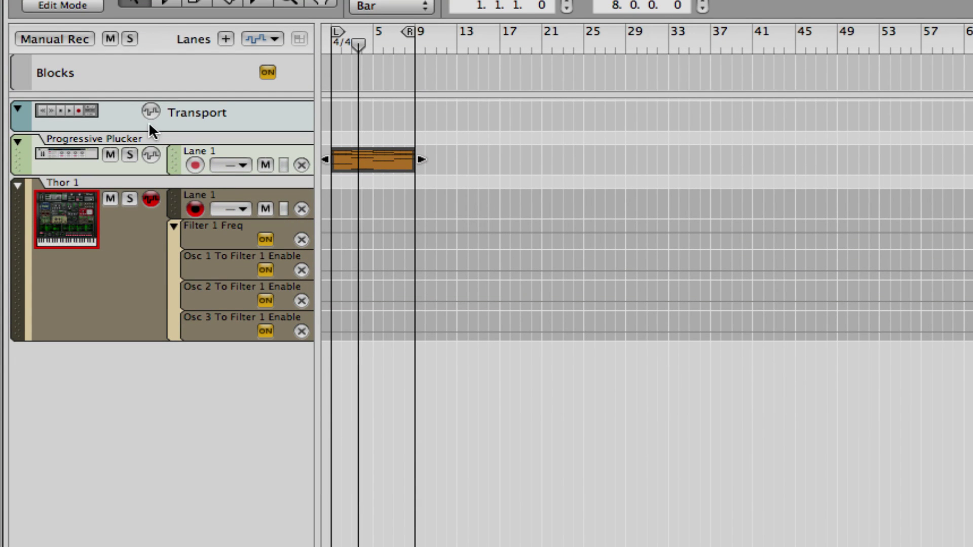
- Draw an automation clip from bar 1 to bar 9 in Thor's Filter 1 Freq lane and add a point of 57 near its start
left_click(194, 162)
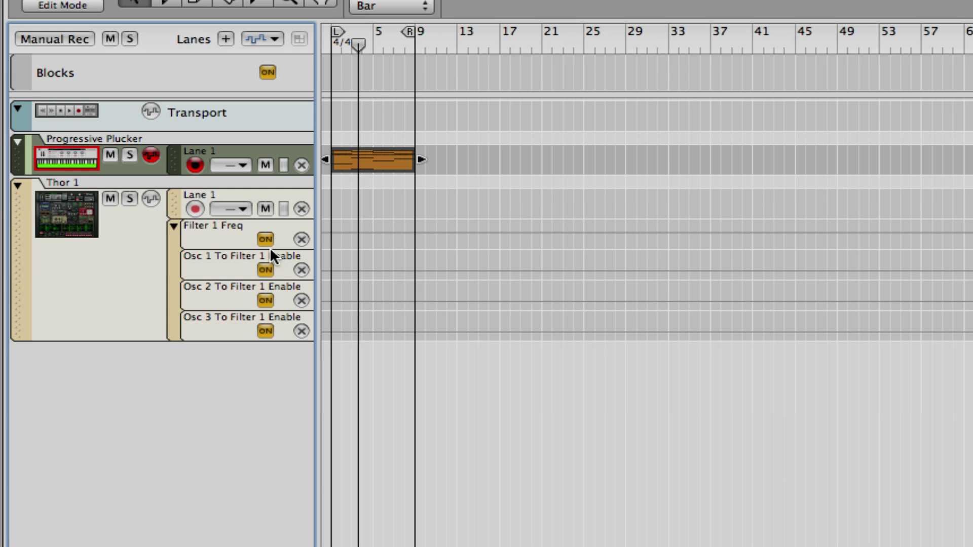
left_click(377, 225)
key("p")
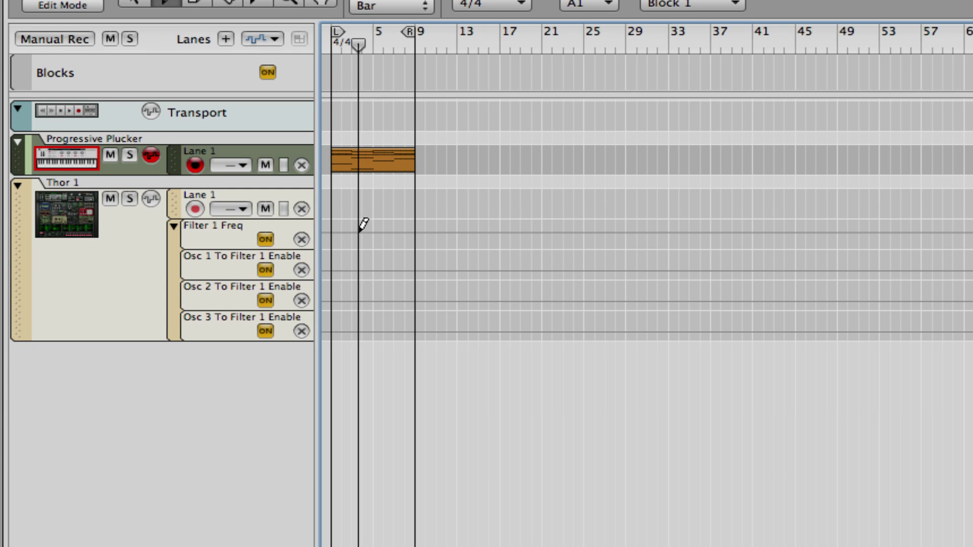
left_click_drag(338, 224, 416, 221)
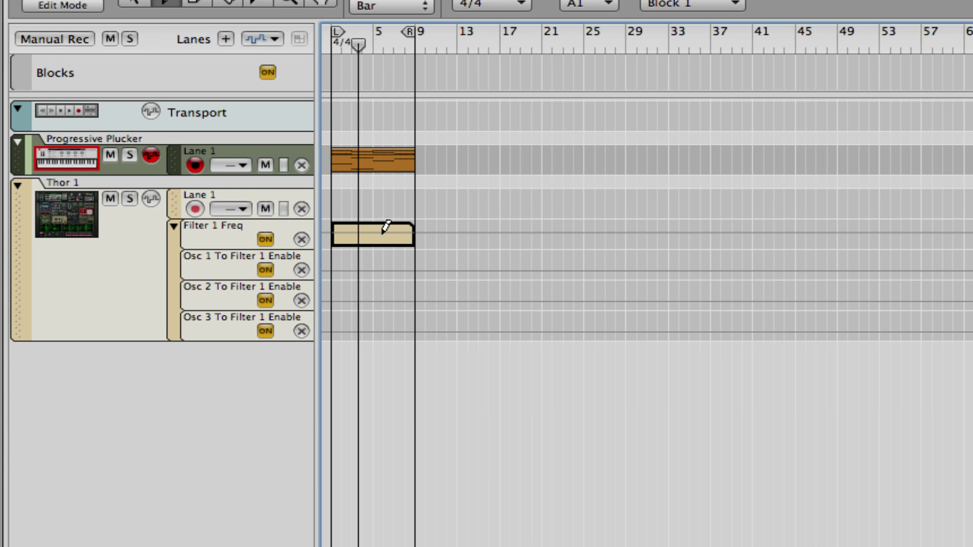
double_click(347, 234)
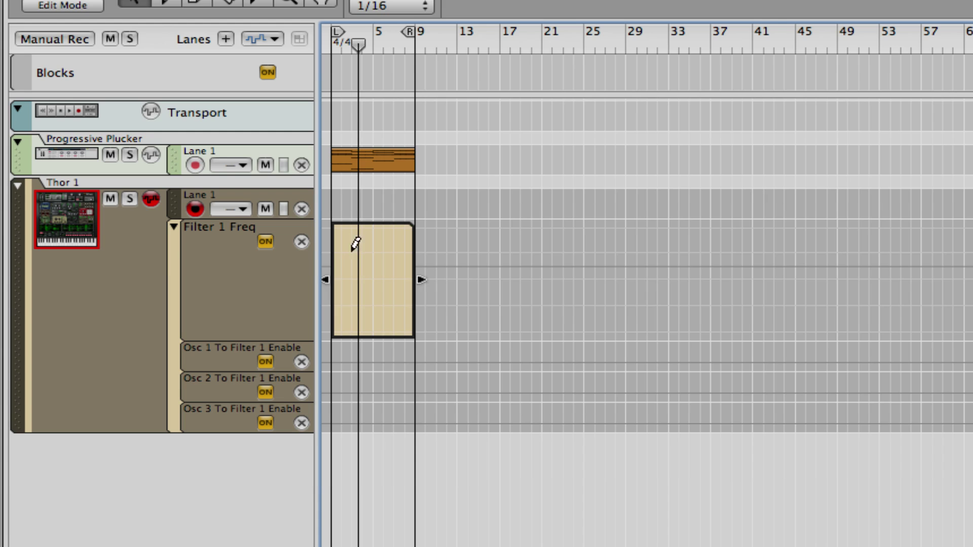
left_click(334, 285)
key("q")
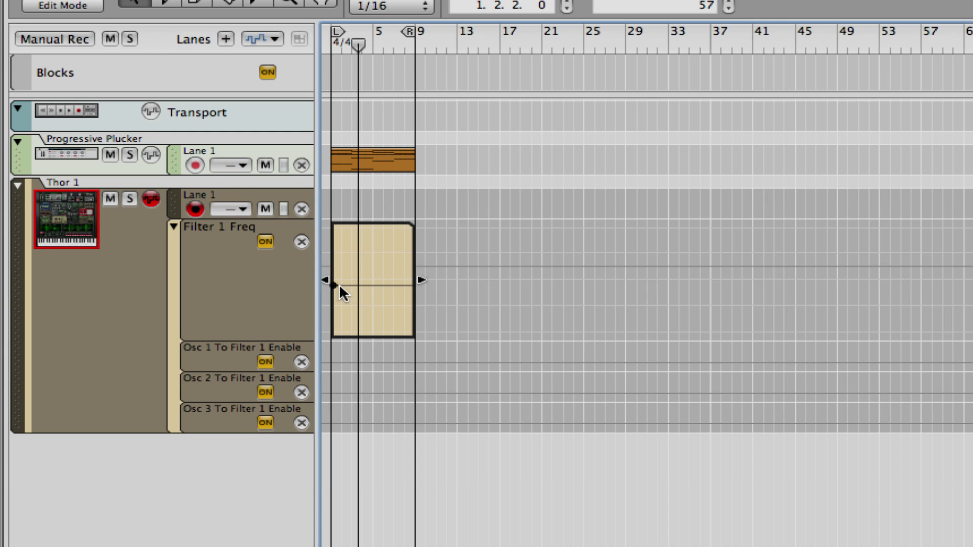
- Duplicate the Filter 1 Freq clip so the copy starts at bar 9, and open the copy for editing
left_click(377, 245)
left_click(81, 5)
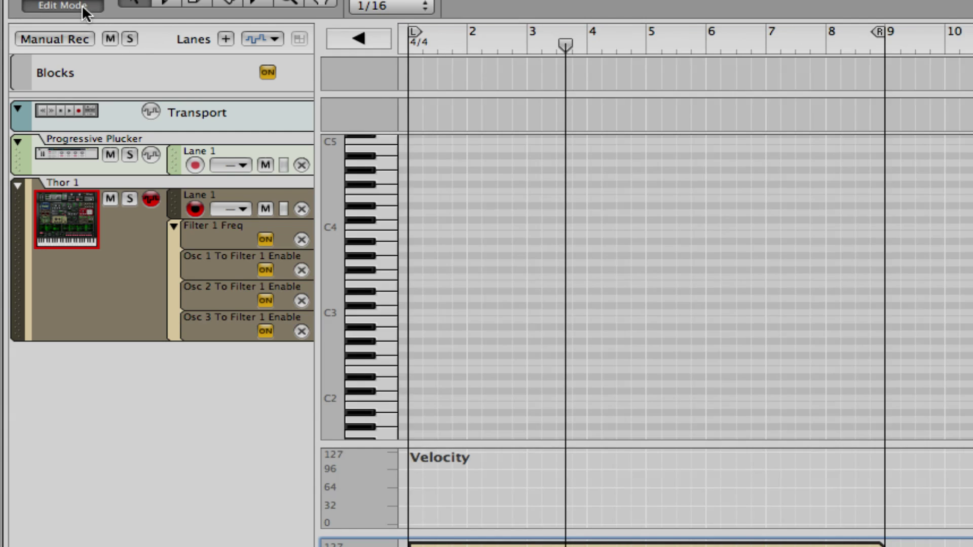
left_click_drag(381, 246, 464, 234)
double_click(464, 234)
- Ramp the copied clip's filter frequency from a point of 59 at its start up to 96 at bar 16
mouse_move(419, 282)
left_mouse_down()
mouse_move(458, 270)
mouse_move(420, 286)
left_mouse_up()
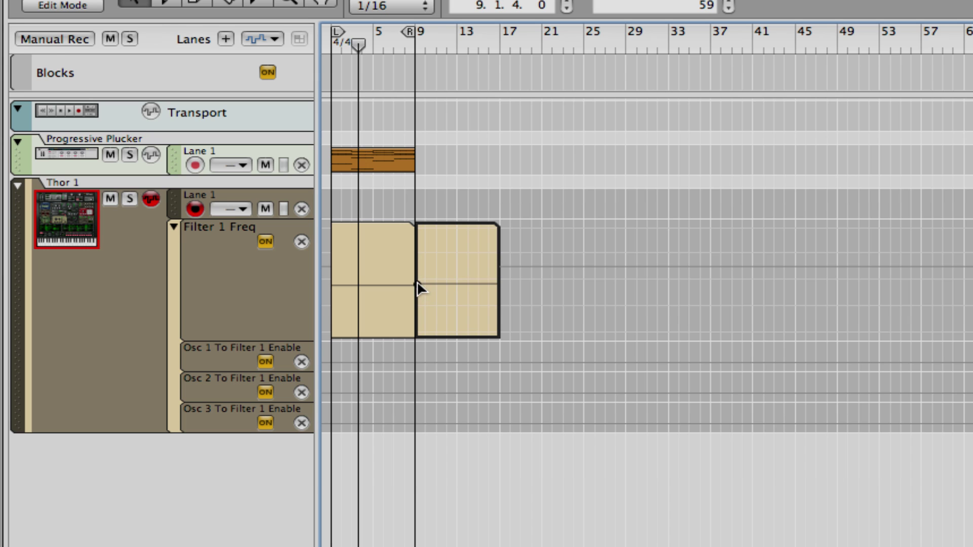
key("w")
left_click(490, 229)
left_click_drag(491, 227, 488, 256)
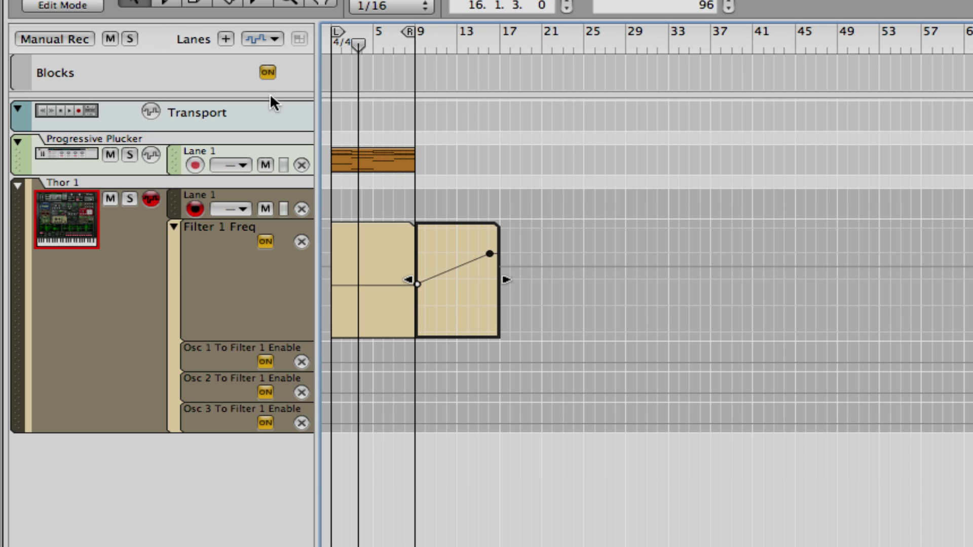
- Draw automation clips from bar 1 to bar 9 in Thor's Osc 1, Osc 2 and Osc 3 To Filter 1 Enable lanes
left_click(65, 6)
left_click(67, 6)
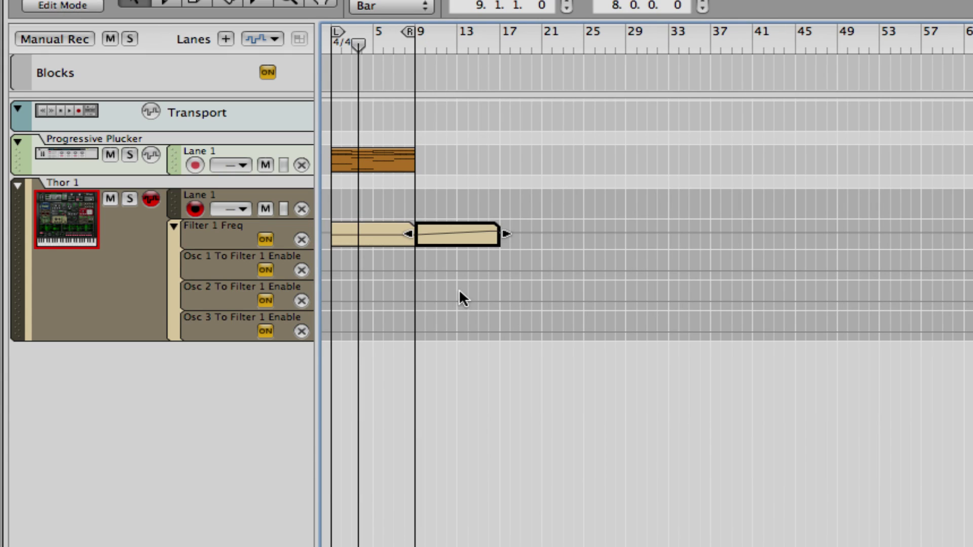
key("w")
left_click_drag(337, 255, 411, 255)
left_click_drag(329, 293, 405, 295)
left_click_drag(334, 319, 412, 316)
key("q")
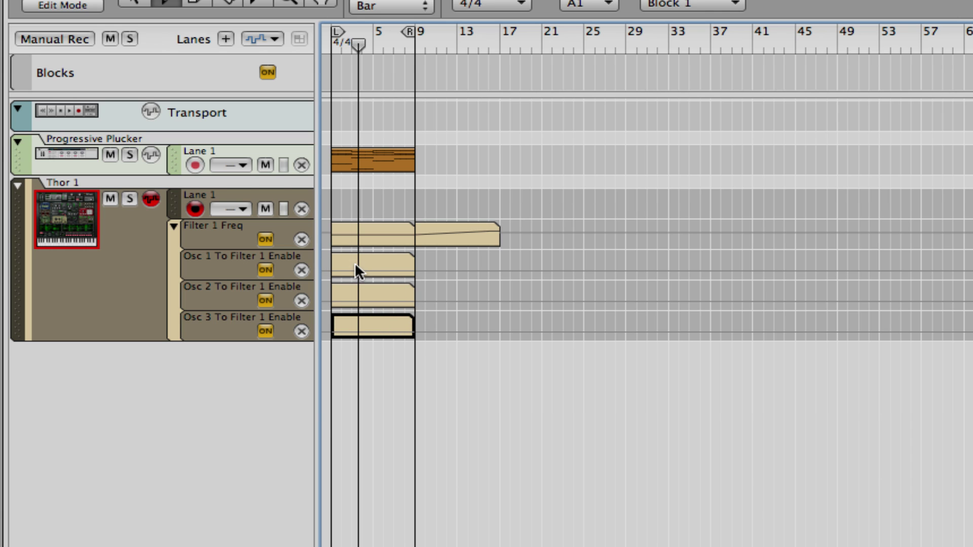
- In the Osc 1 To Filter 1 Enable clip, automate the switch off from bar 1 and on (value 1) from bar 5
left_click(360, 262)
double_click(360, 262)
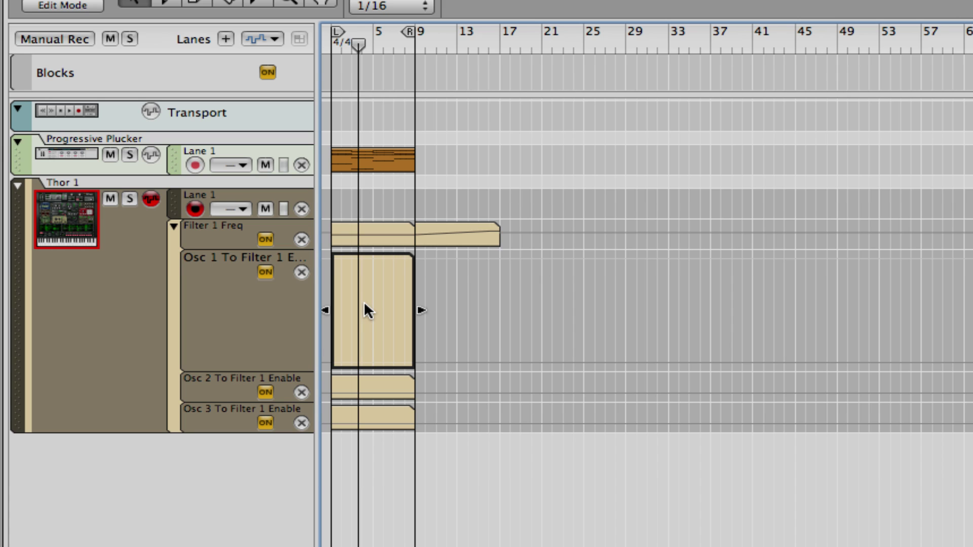
key("w")
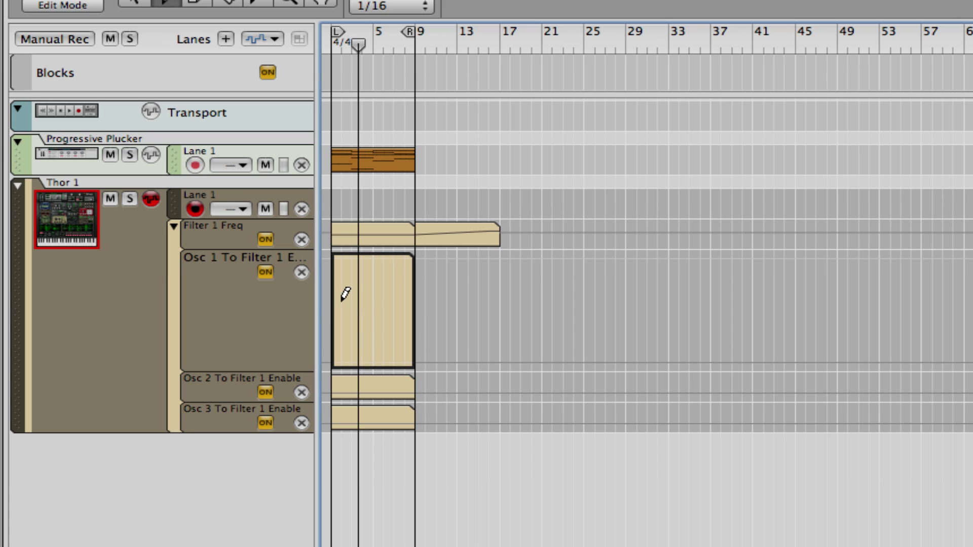
left_click(337, 294)
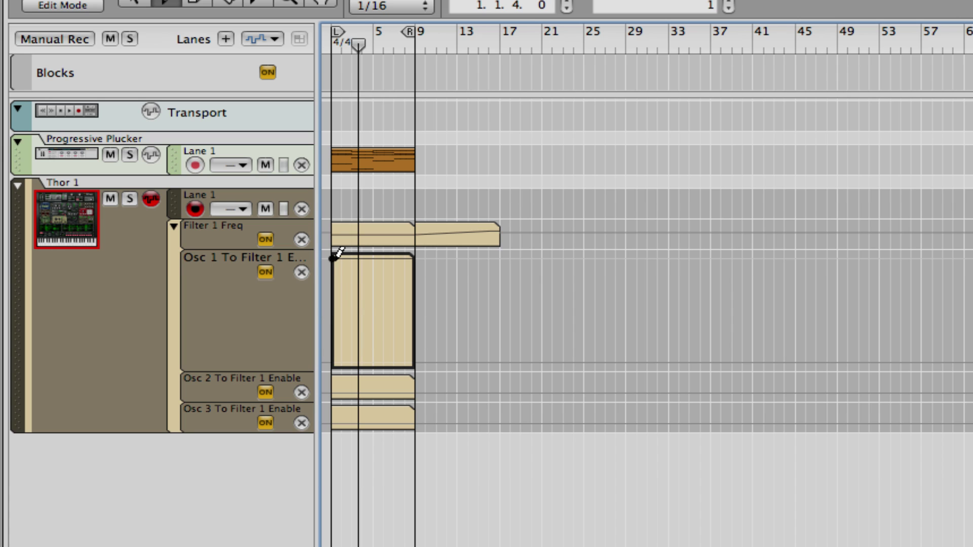
key("q")
mouse_move(334, 257)
left_mouse_down()
mouse_move(396, 313)
mouse_move(365, 313)
mouse_move(375, 314)
left_mouse_up()
key("w")
left_click(378, 268)
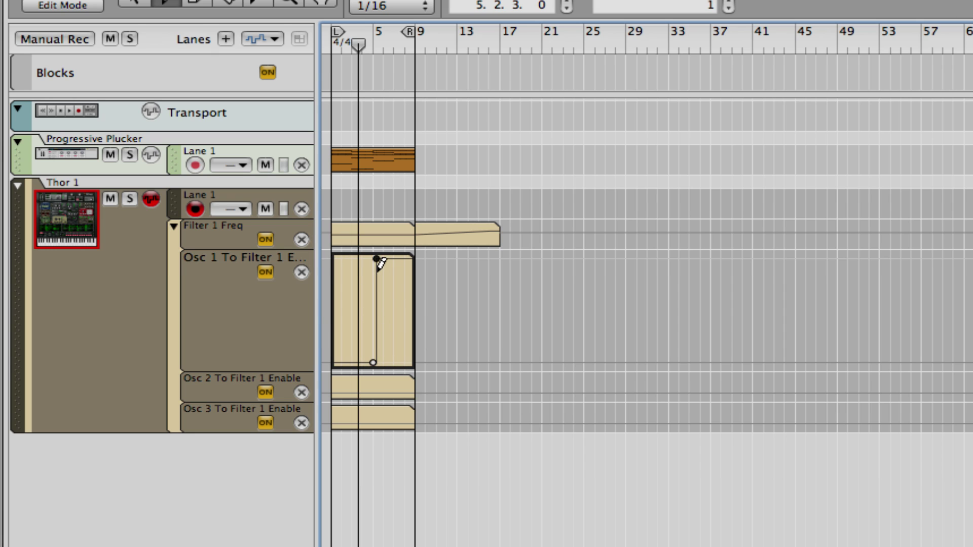
key("q")
left_click_drag(376, 258, 372, 259)
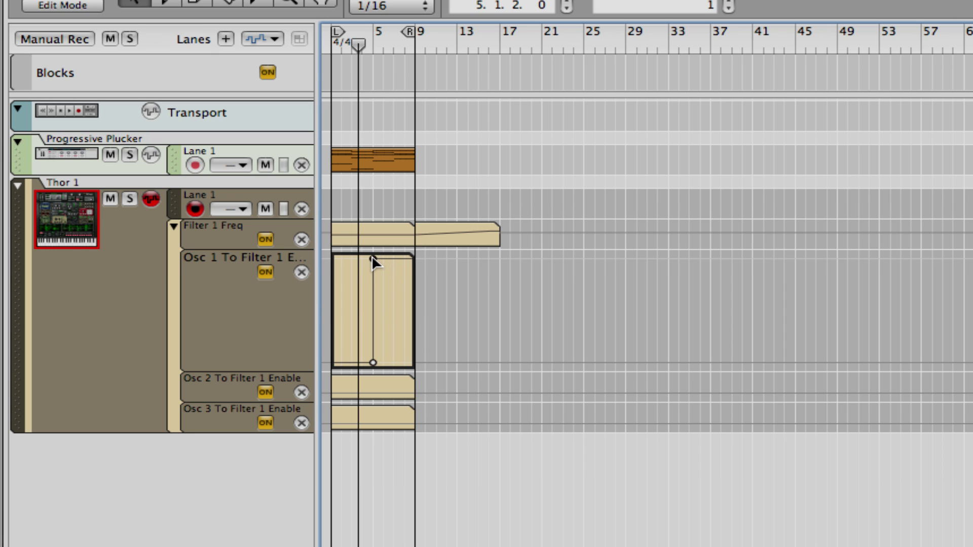
left_click(73, 6)
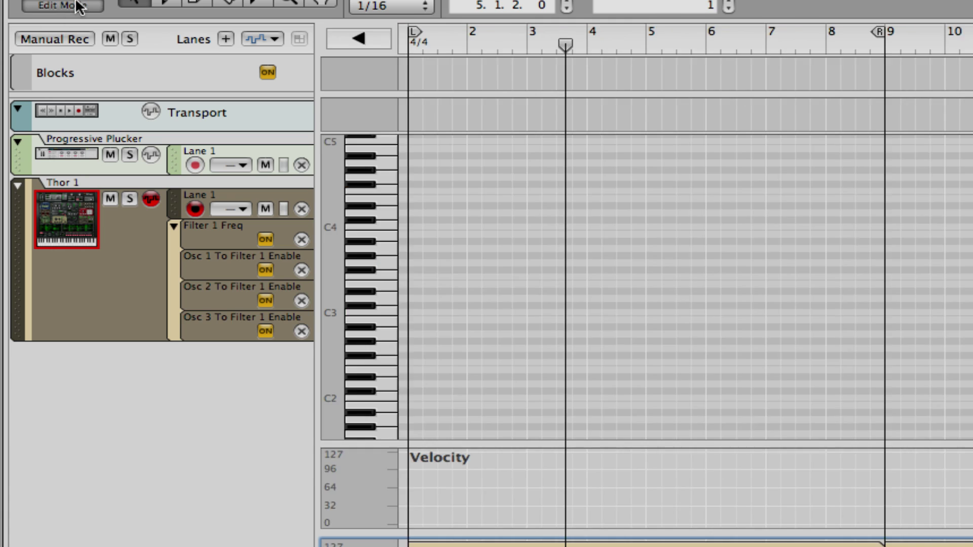
left_click(76, 6)
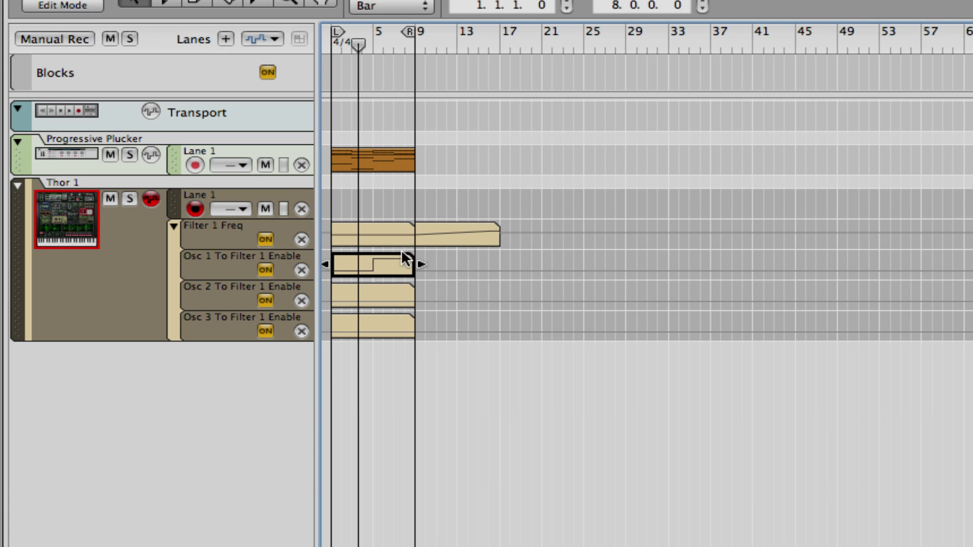
- Replace the Osc 2 and Osc 3 To Filter 1 Enable clips with copies of the Osc 1 clip and play from bar 1
left_click_drag(467, 282, 294, 355)
key("Delete")
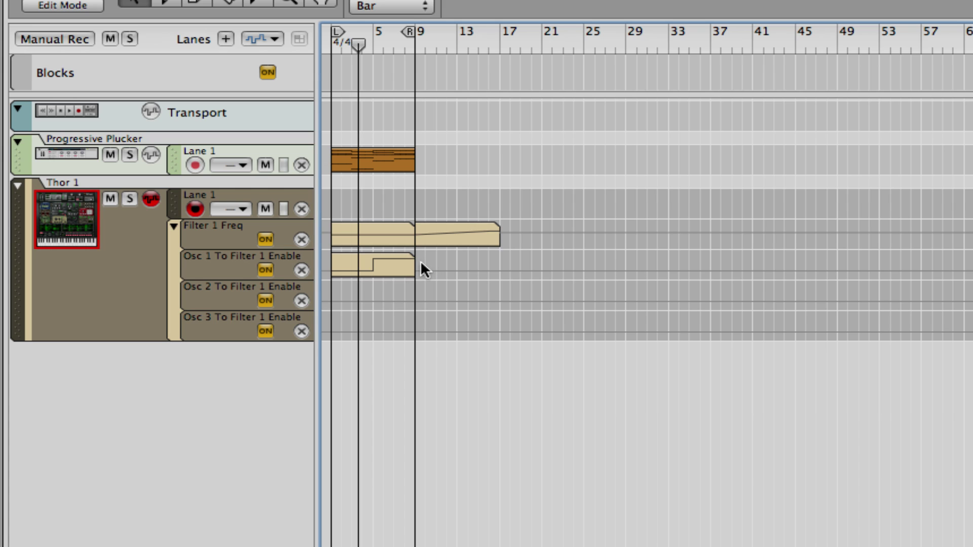
left_click_drag(393, 264, 383, 323)
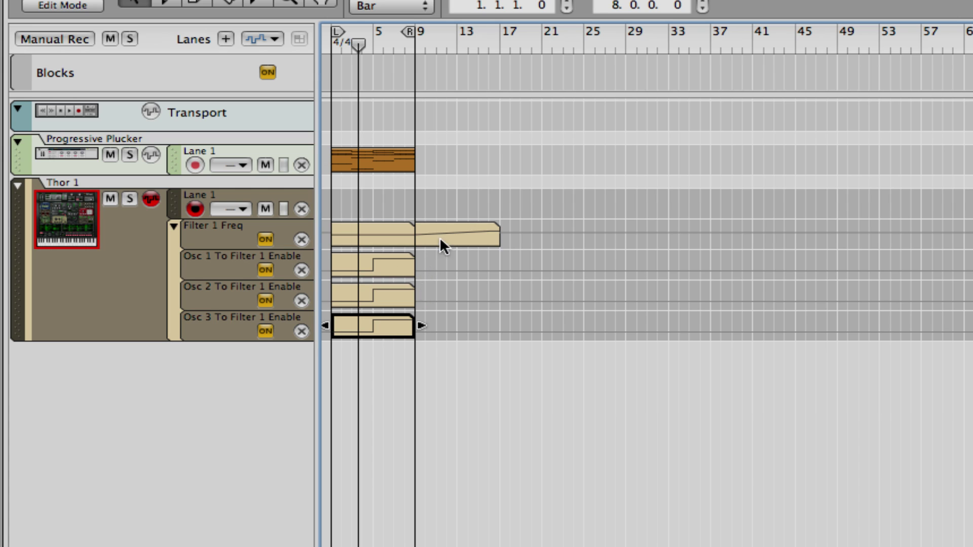
left_click_drag(360, 44, 331, 44)
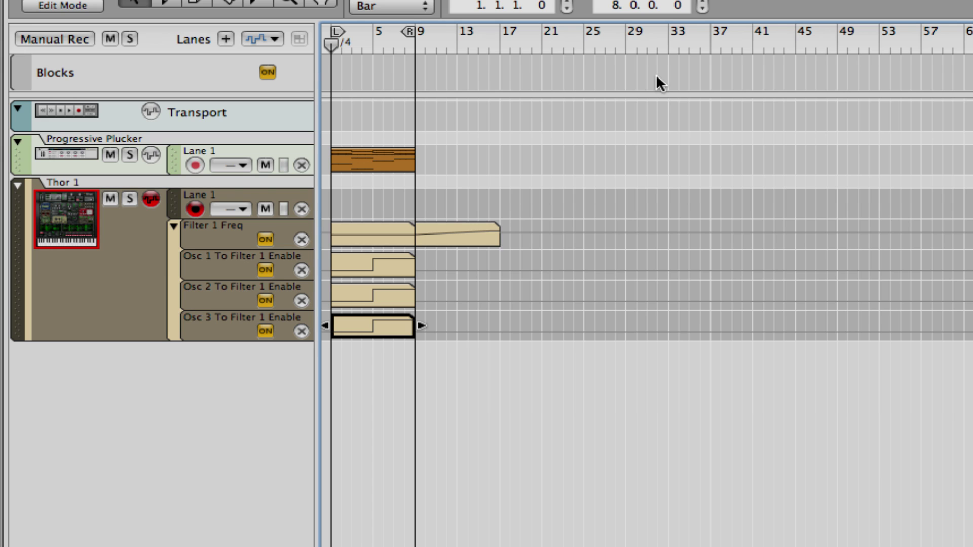
key("space")
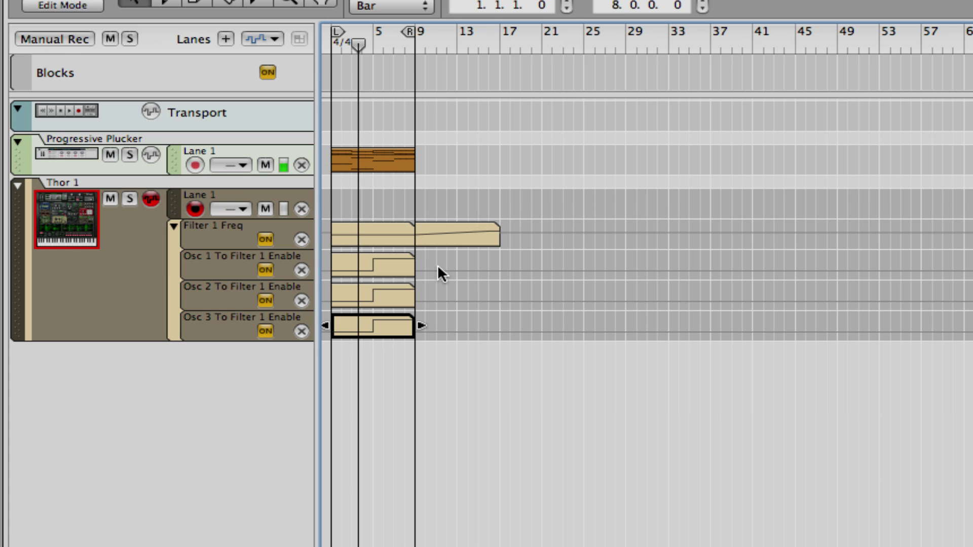
- Ramp the first Filter 1 Freq clip from near the minimum at bar 1 up to 56 at 8.4.2, and play it from the start
double_click(394, 235)
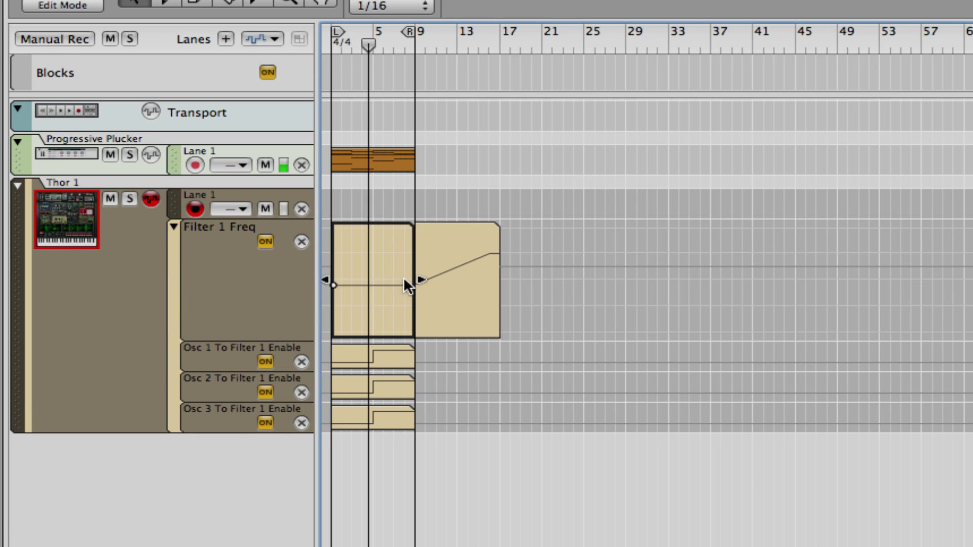
key("w")
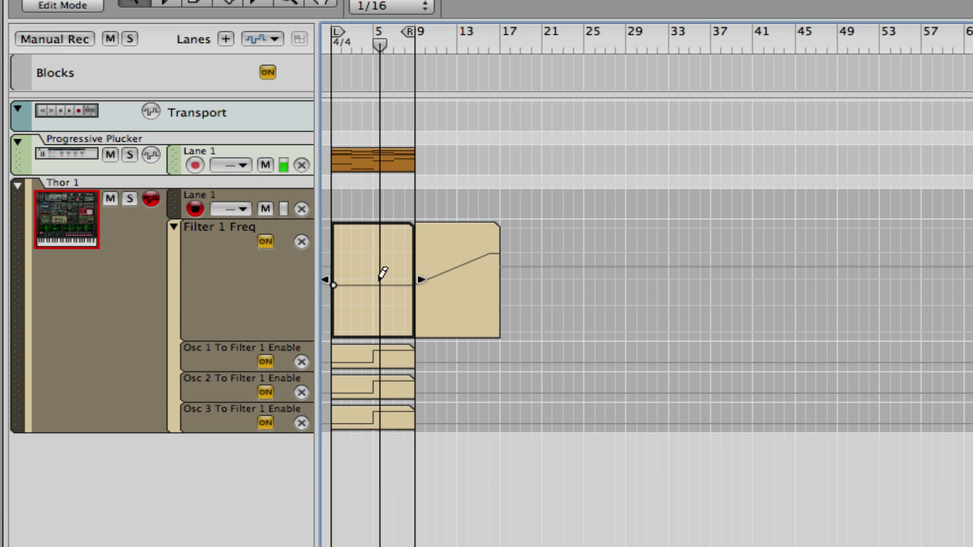
left_click(401, 285)
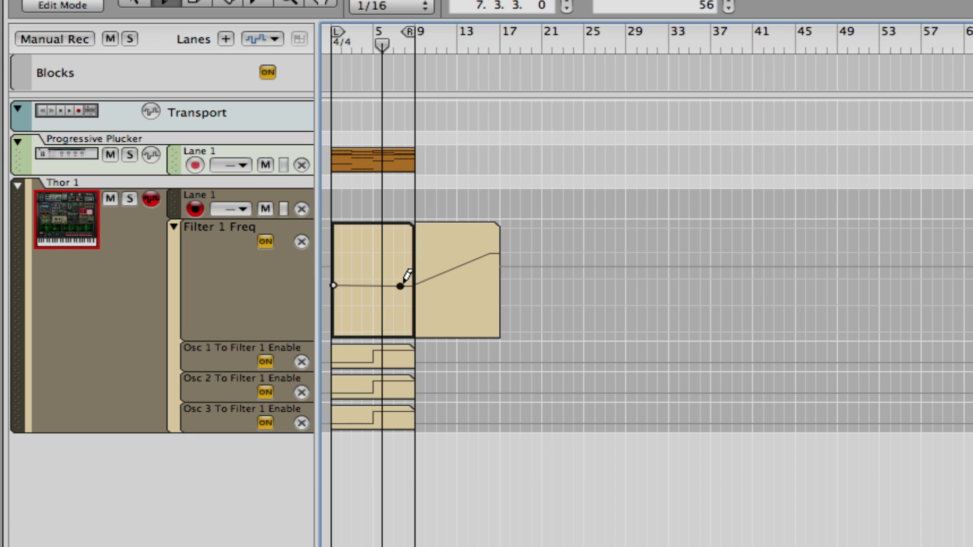
key("q")
left_click_drag(333, 283, 326, 338)
left_click_drag(398, 285, 412, 287)
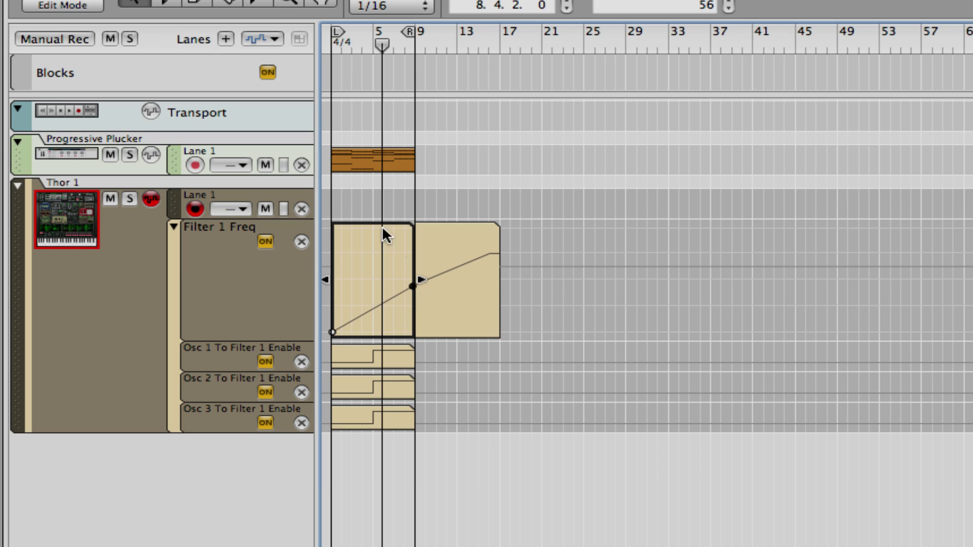
left_click_drag(381, 50, 284, 33)
key("space")
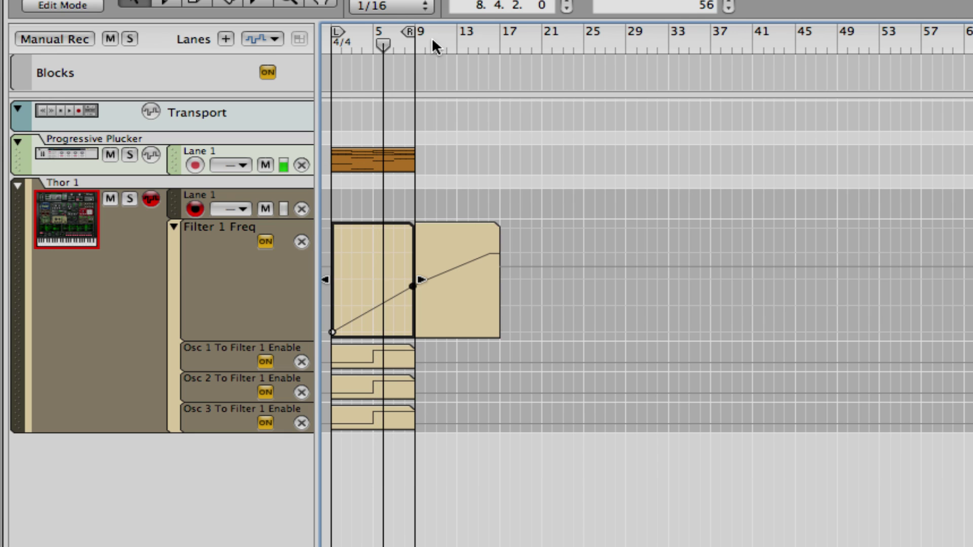
- Duplicate the Progressive Plucker note clip and the three Osc enable clips to bar 9, and extend the loop end to bar 17
left_click(367, 160)
left_click_drag(367, 159, 453, 161)
left_click_drag(415, 28, 500, 24)
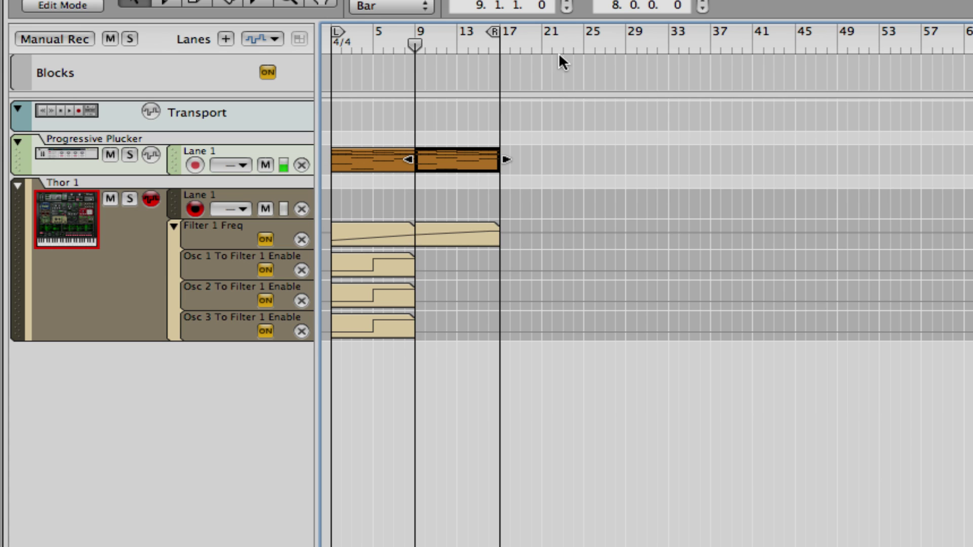
left_click_drag(431, 252, 439, 316)
left_click(516, 251)
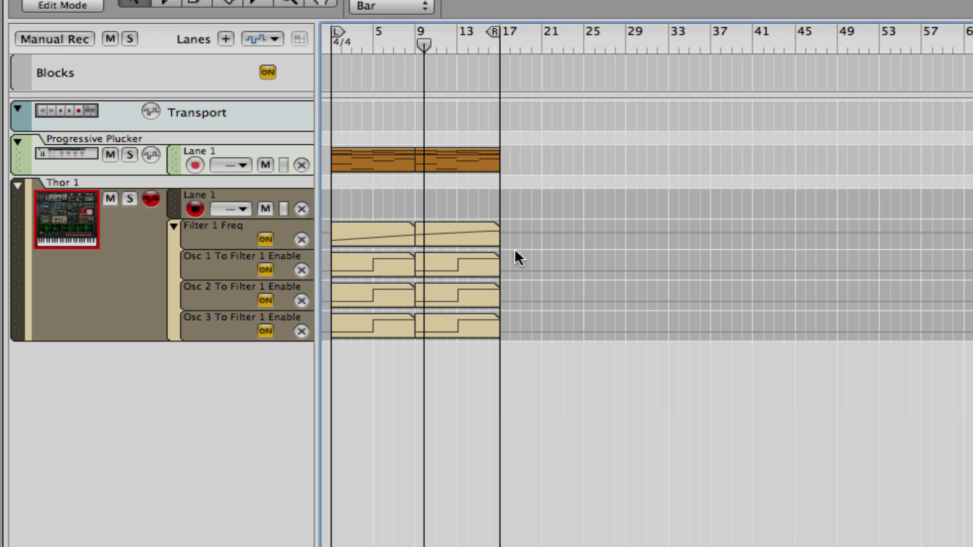
- Split the three copied Osc enable clips at bar 13 and replace their first halves with copies of the second halves at bar 9
key("r")
left_click(458, 265)
left_click(458, 299)
left_click(459, 327)
key("q")
left_click(445, 266)
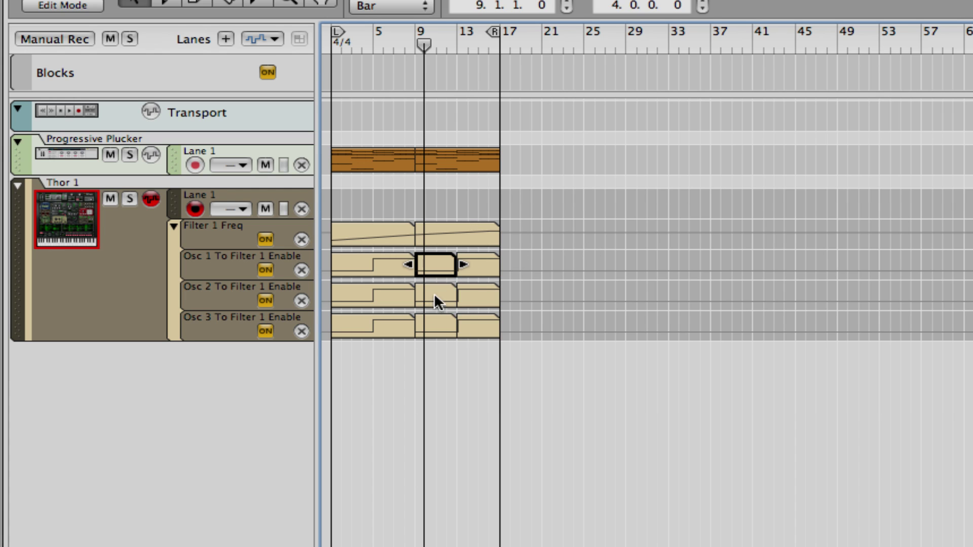
key("Delete")
left_click_drag(452, 259, 485, 327)
left_click_drag(486, 328, 444, 326)
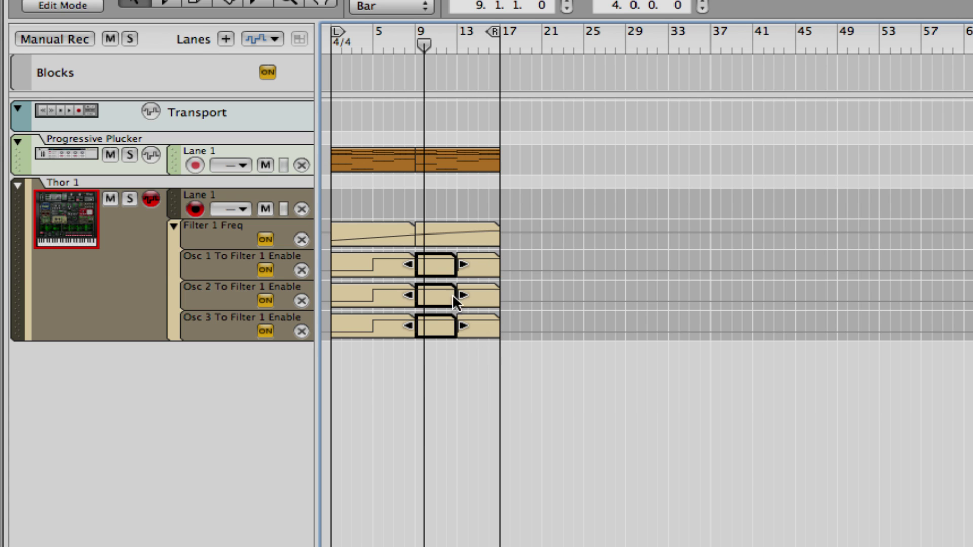
- Play the automated sequence from bar 9, and play the full arrangement in the other song from bar 121
left_click(410, 41)
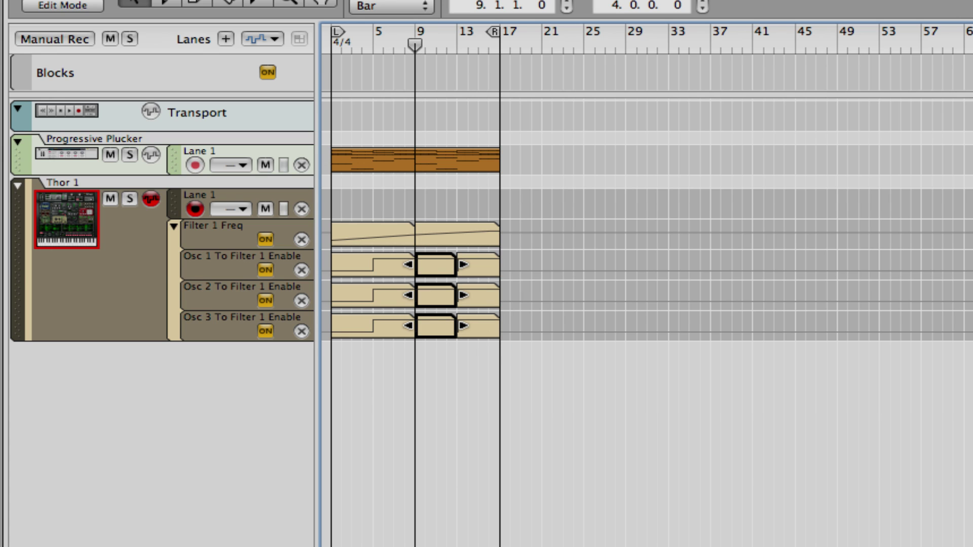
key("space")
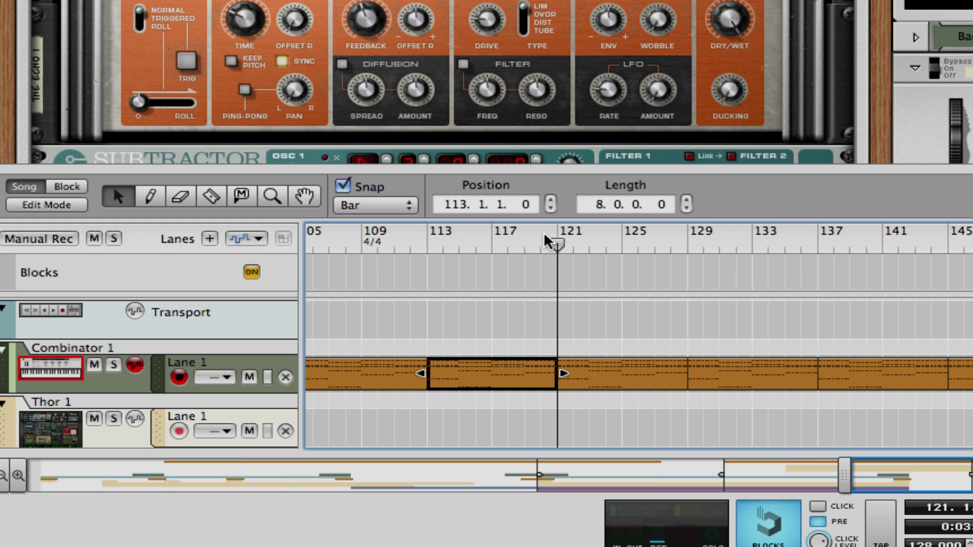
key("space")
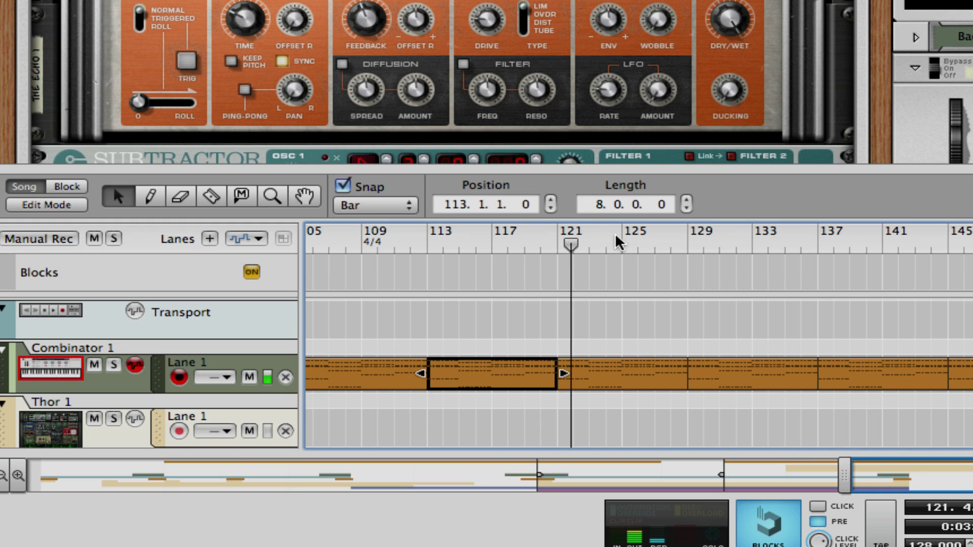